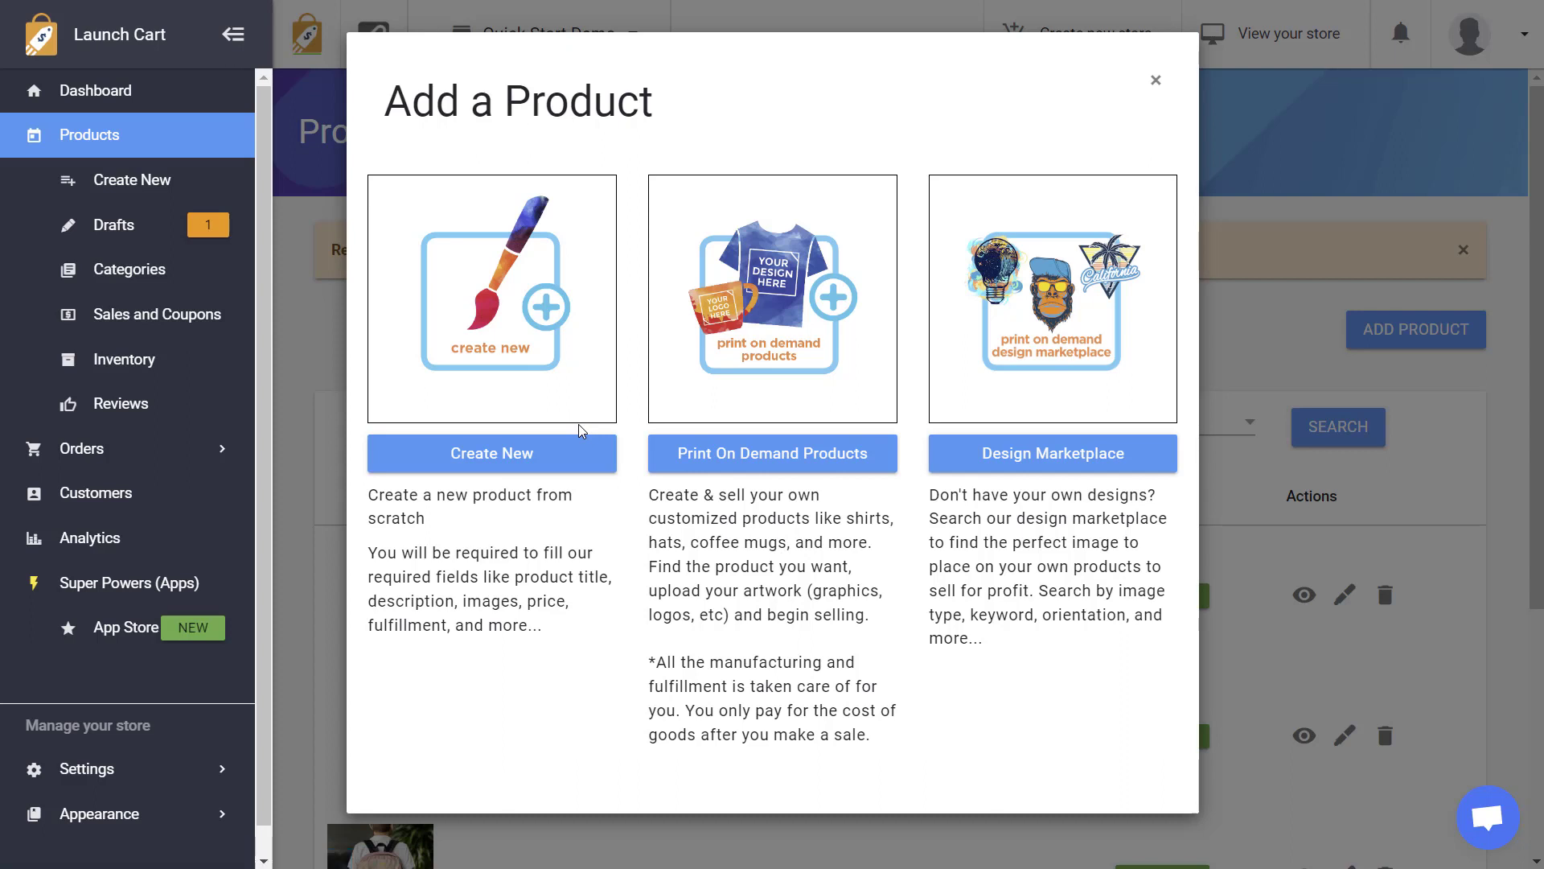
Start creating a new product from scratch and name it Shoes
{"action": "left_click", "coordinate": [539, 451]}
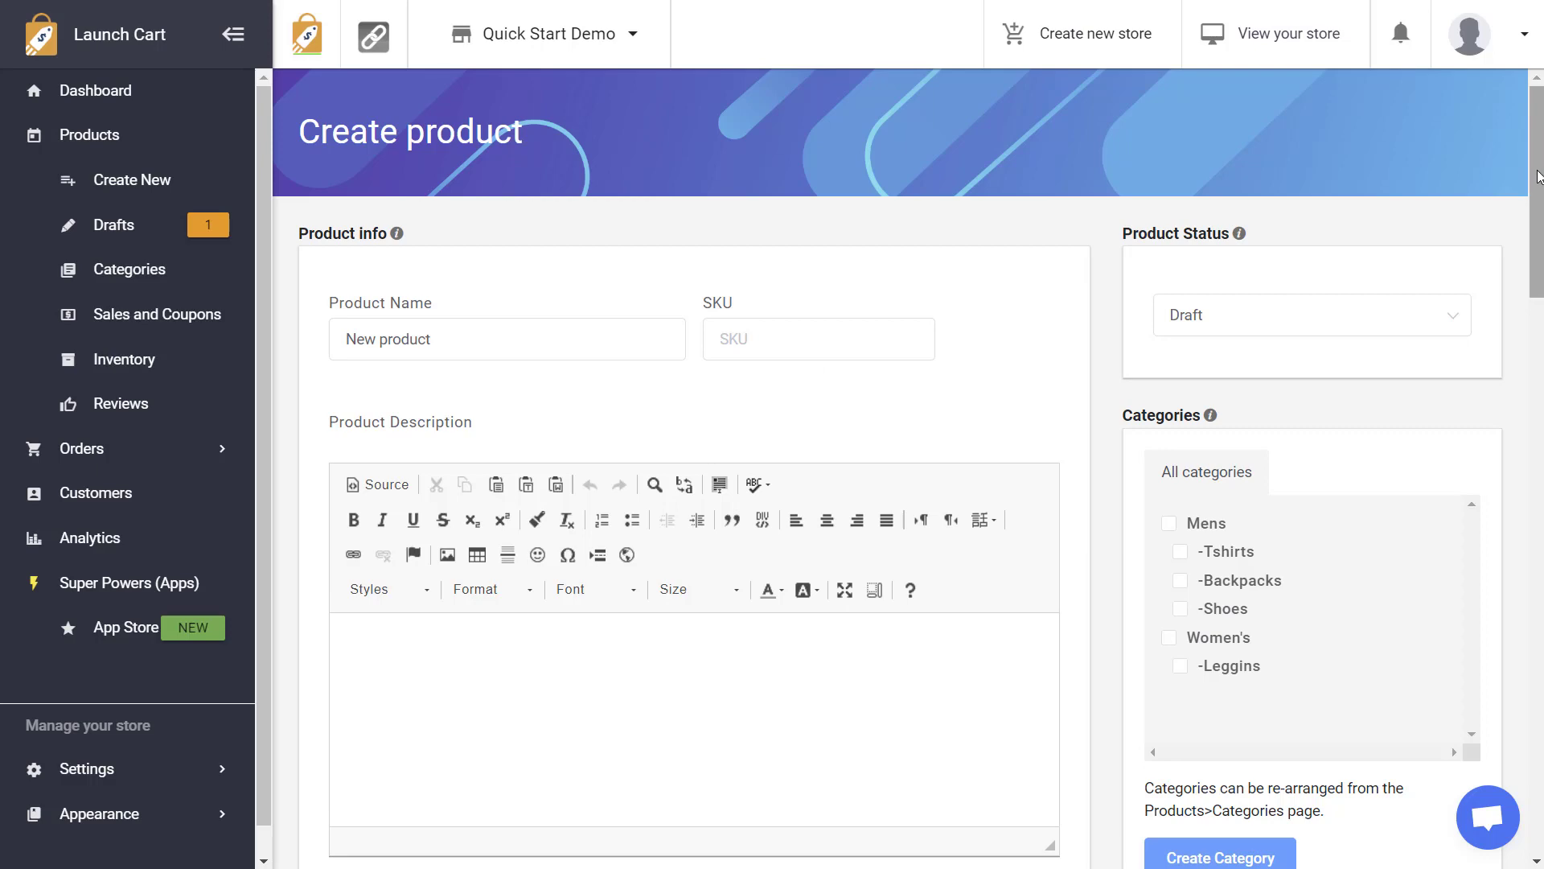
{"action": "mouse_move", "coordinate": [1537, 177]}
{"action": "left_mouse_down"}
{"action": "mouse_move", "coordinate": [1541, 724]}
{"action": "mouse_move", "coordinate": [1540, 156]}
{"action": "left_mouse_up"}
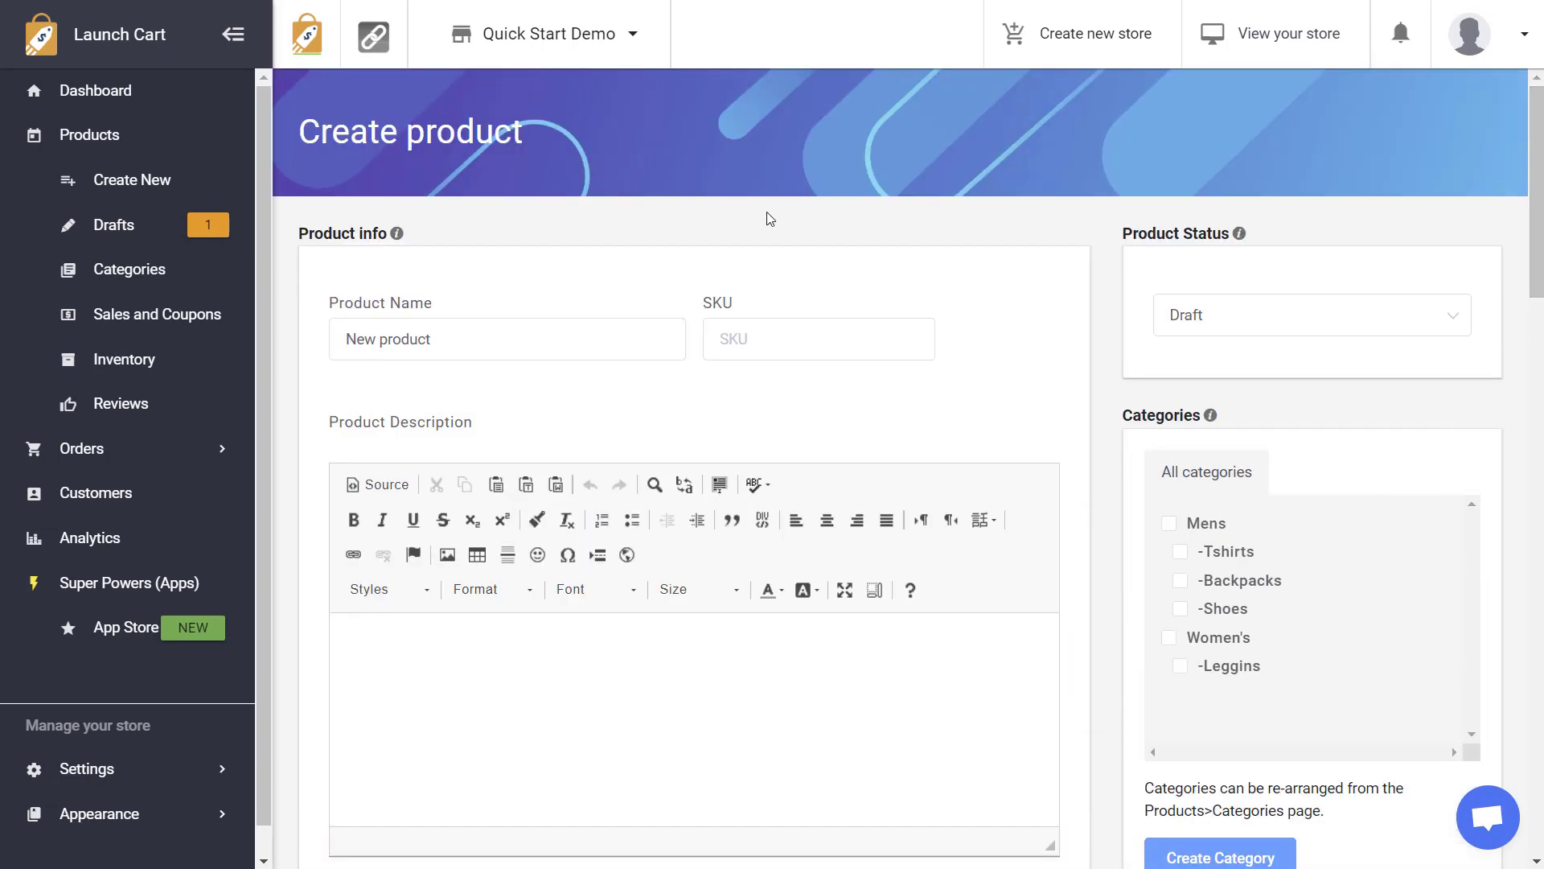
{"action": "left_click_drag", "start_coordinate": [503, 343], "coordinate": [286, 358]}
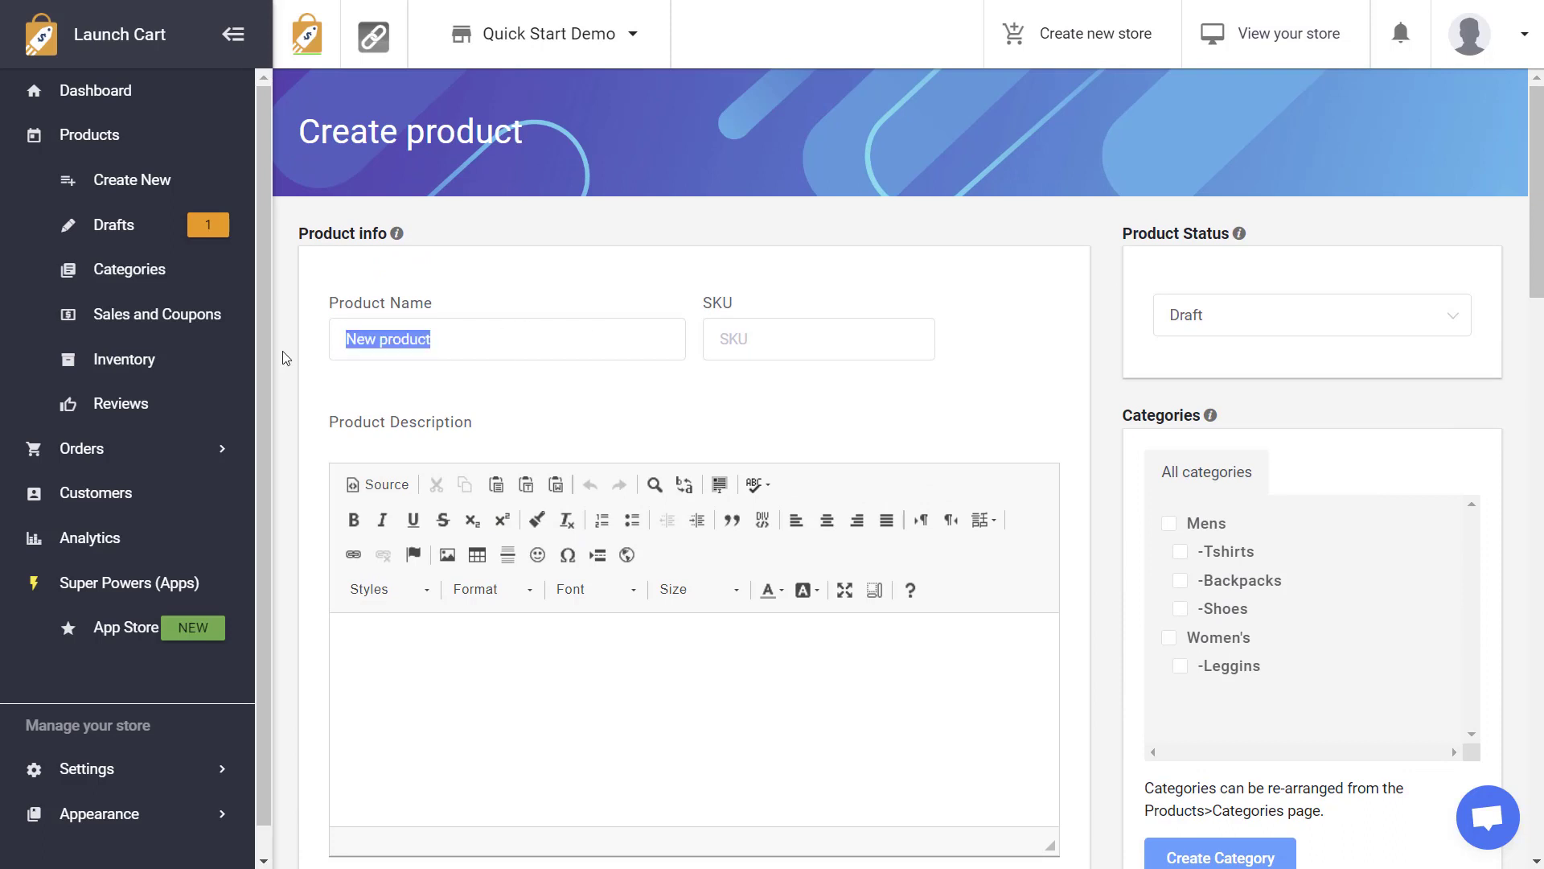
{"action": "type", "text": "Shga"}
{"action": "key", "text": "BackSpace"}
{"action": "key", "text": "BackSpace"}
{"action": "type", "text": "o"}
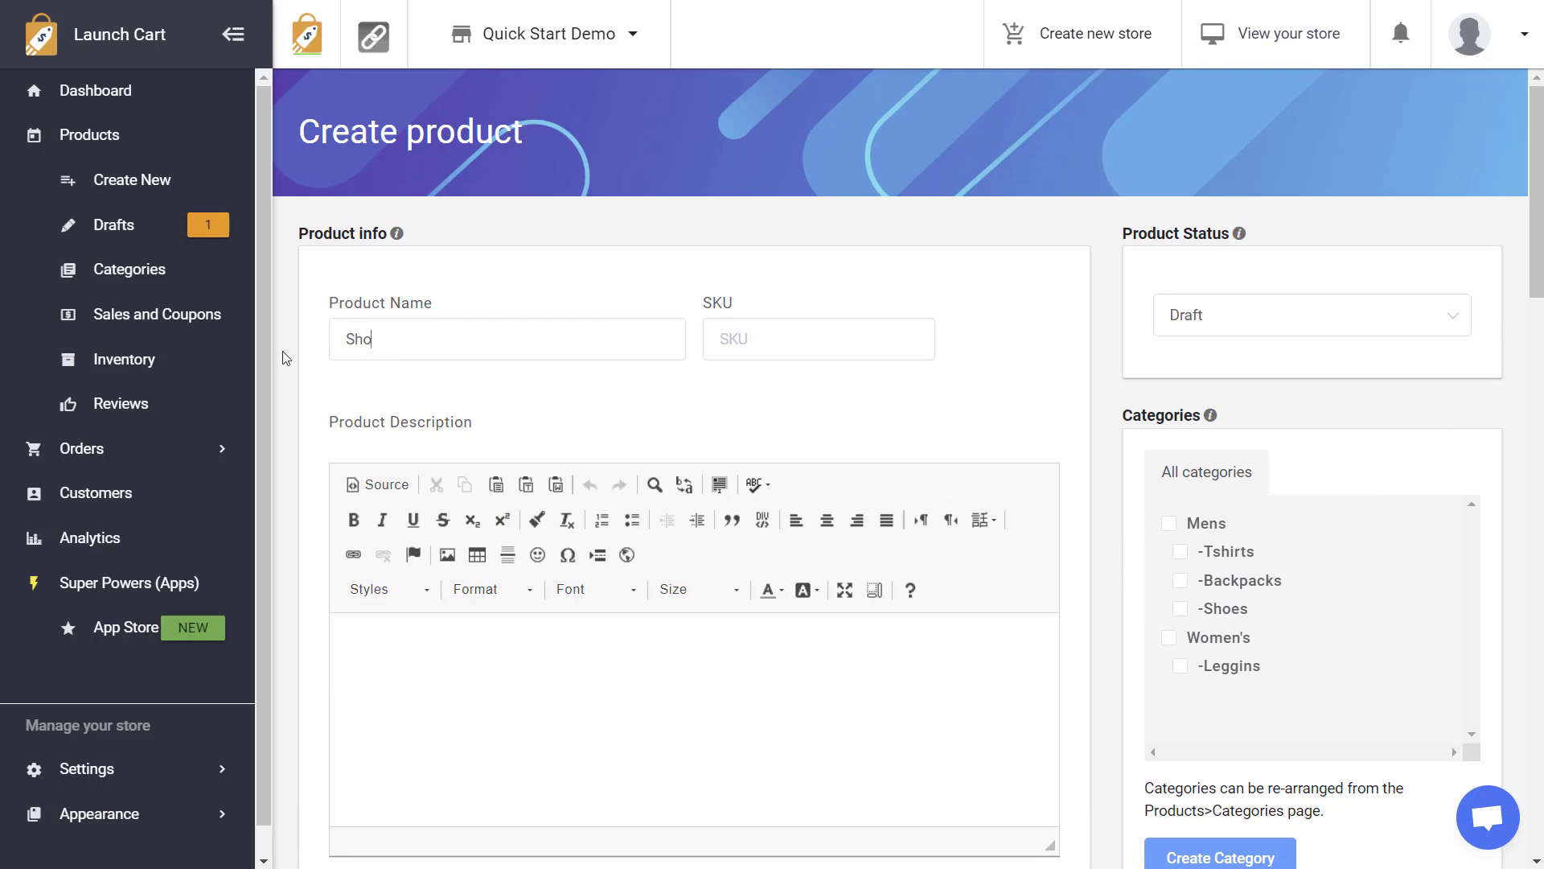
{"action": "type", "text": "es"}
Set the product status to Active
{"action": "left_click", "coordinate": [1244, 330]}
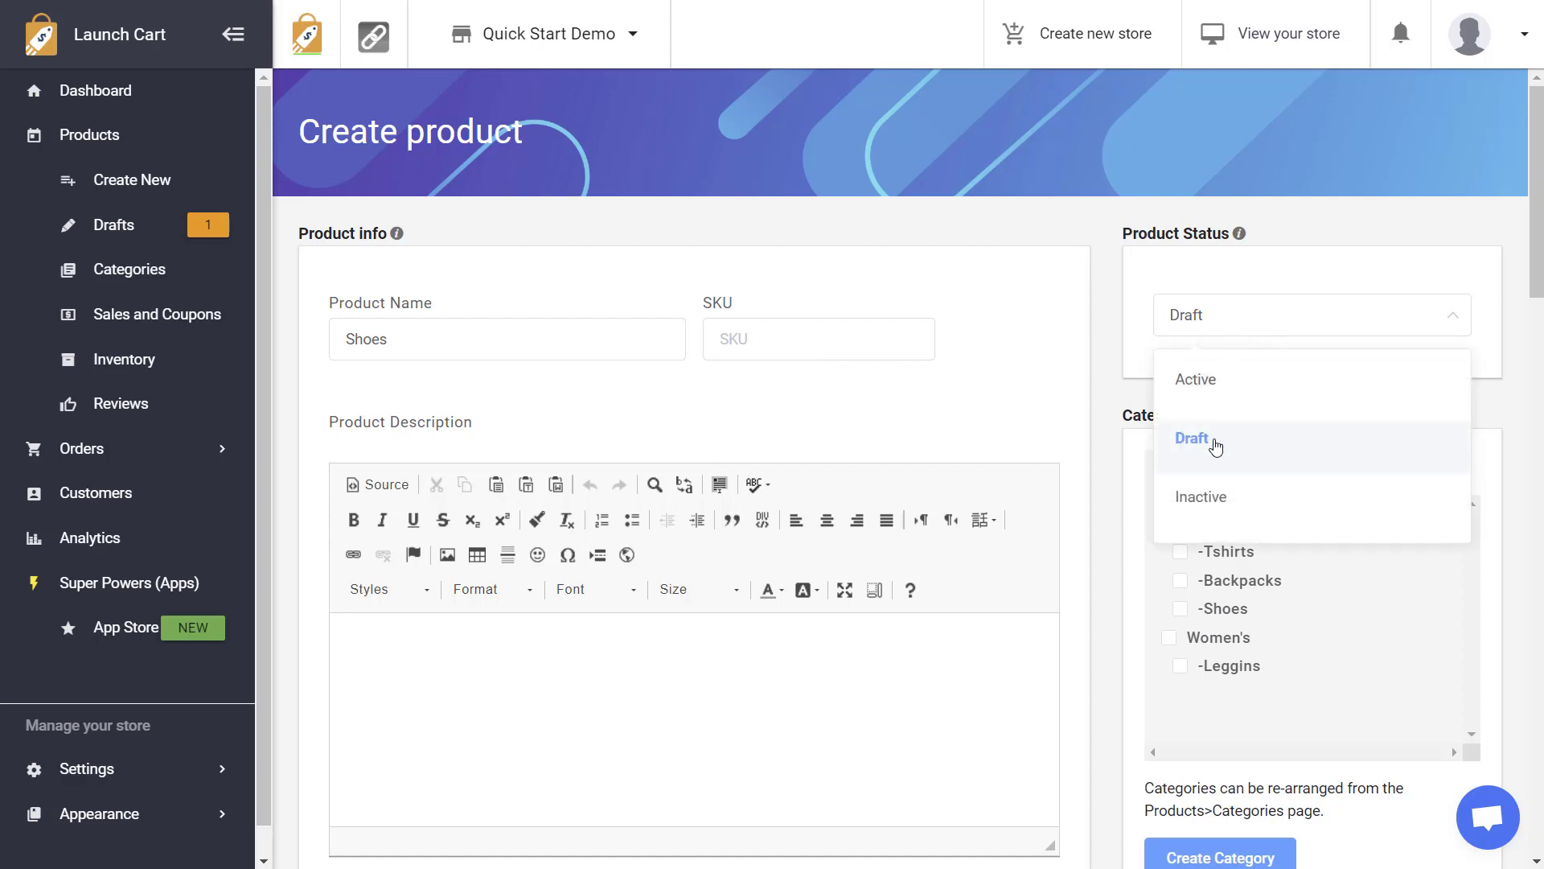
{"action": "left_click", "coordinate": [1157, 270]}
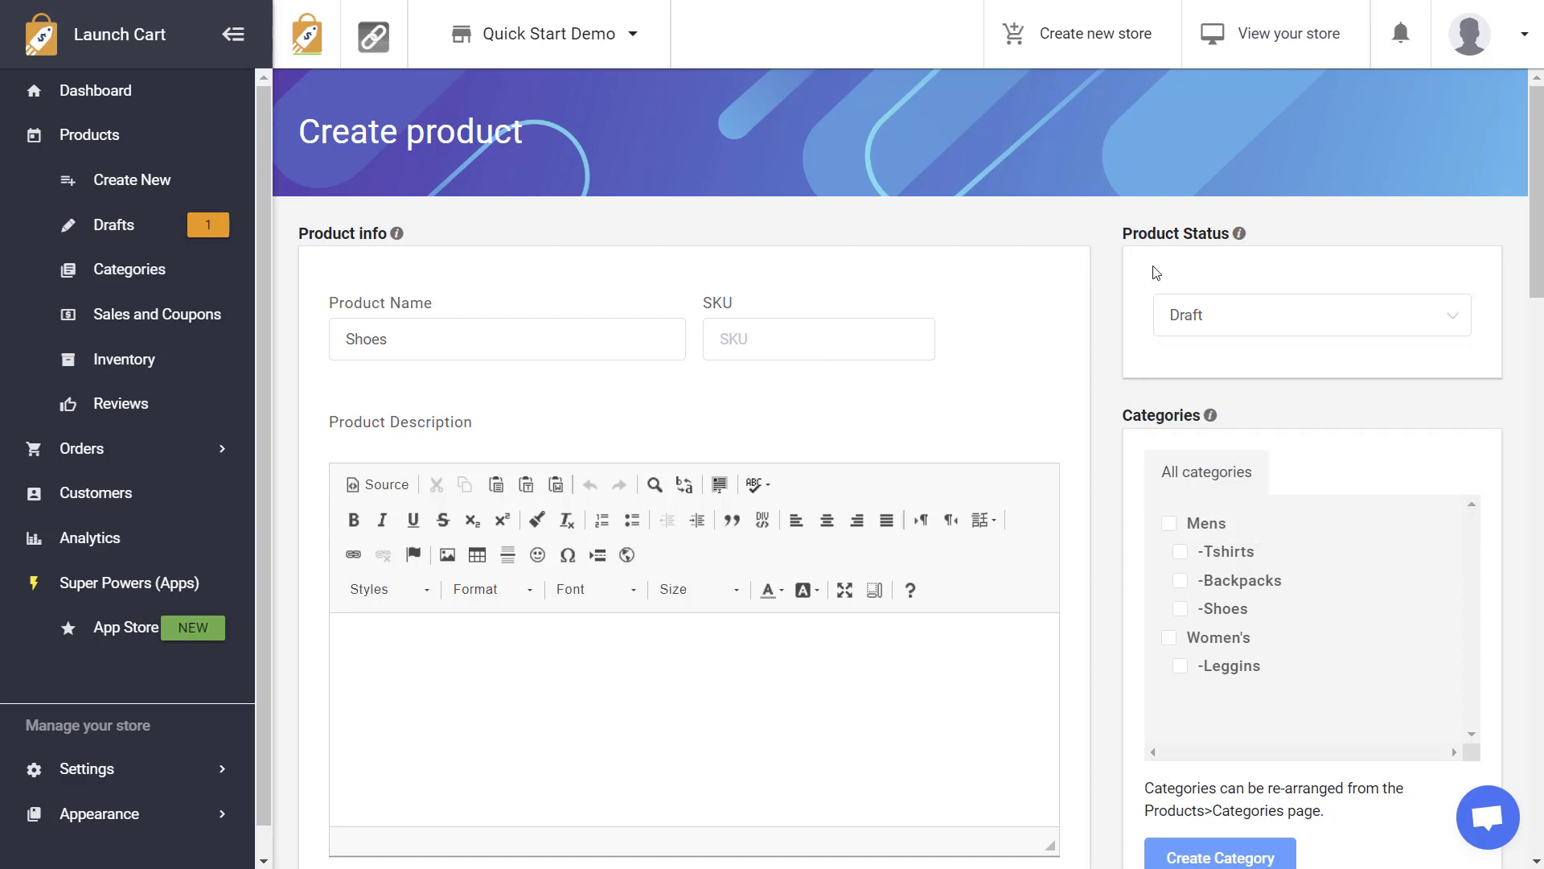
{"action": "left_click", "coordinate": [1192, 321]}
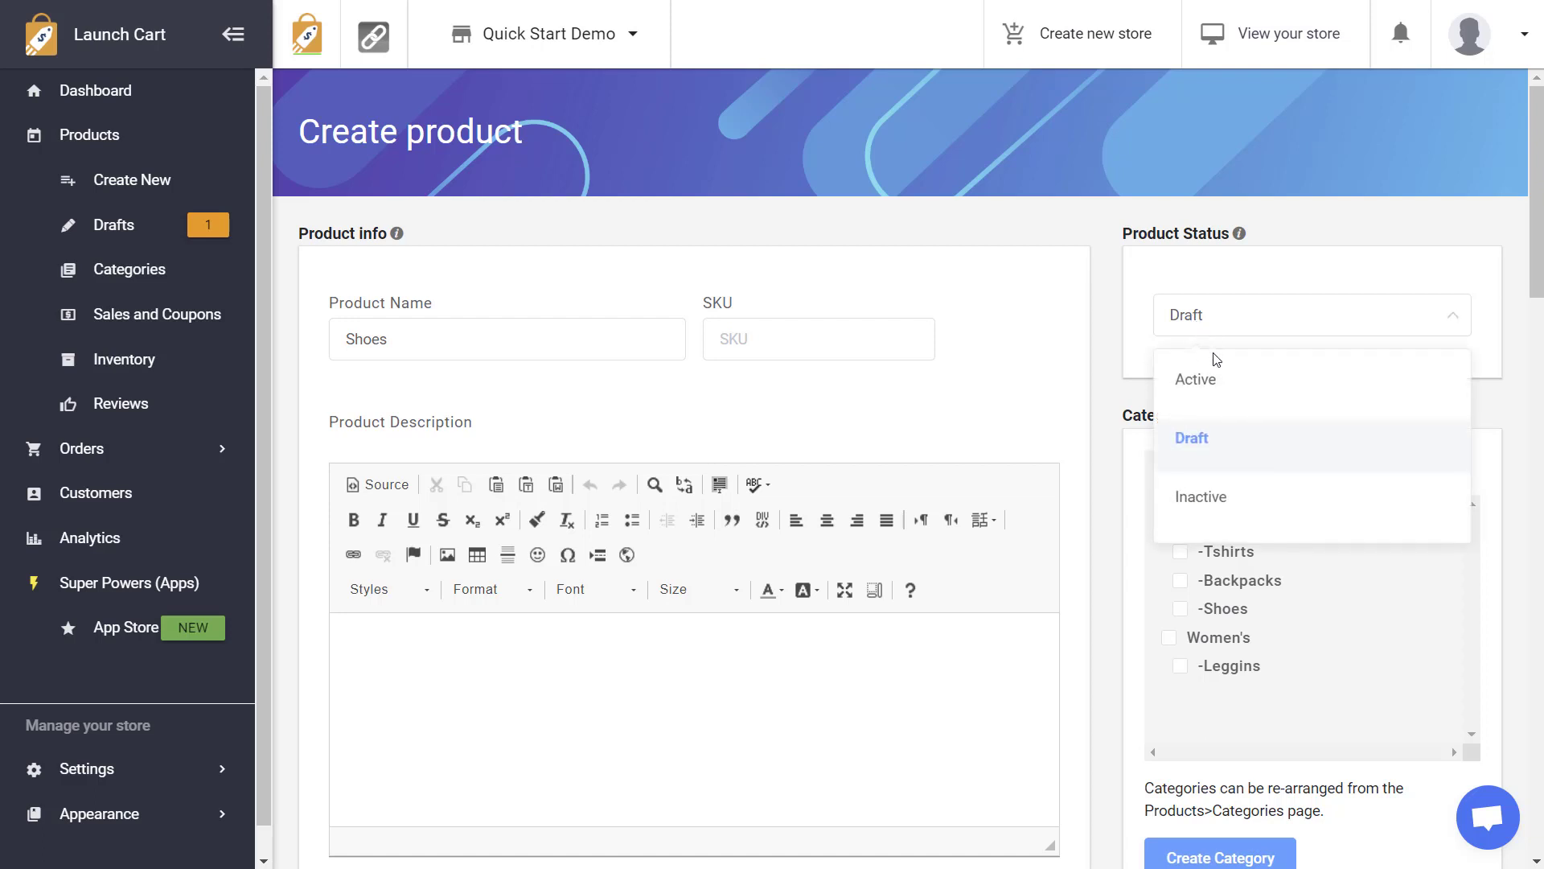
{"action": "left_click", "coordinate": [1217, 399]}
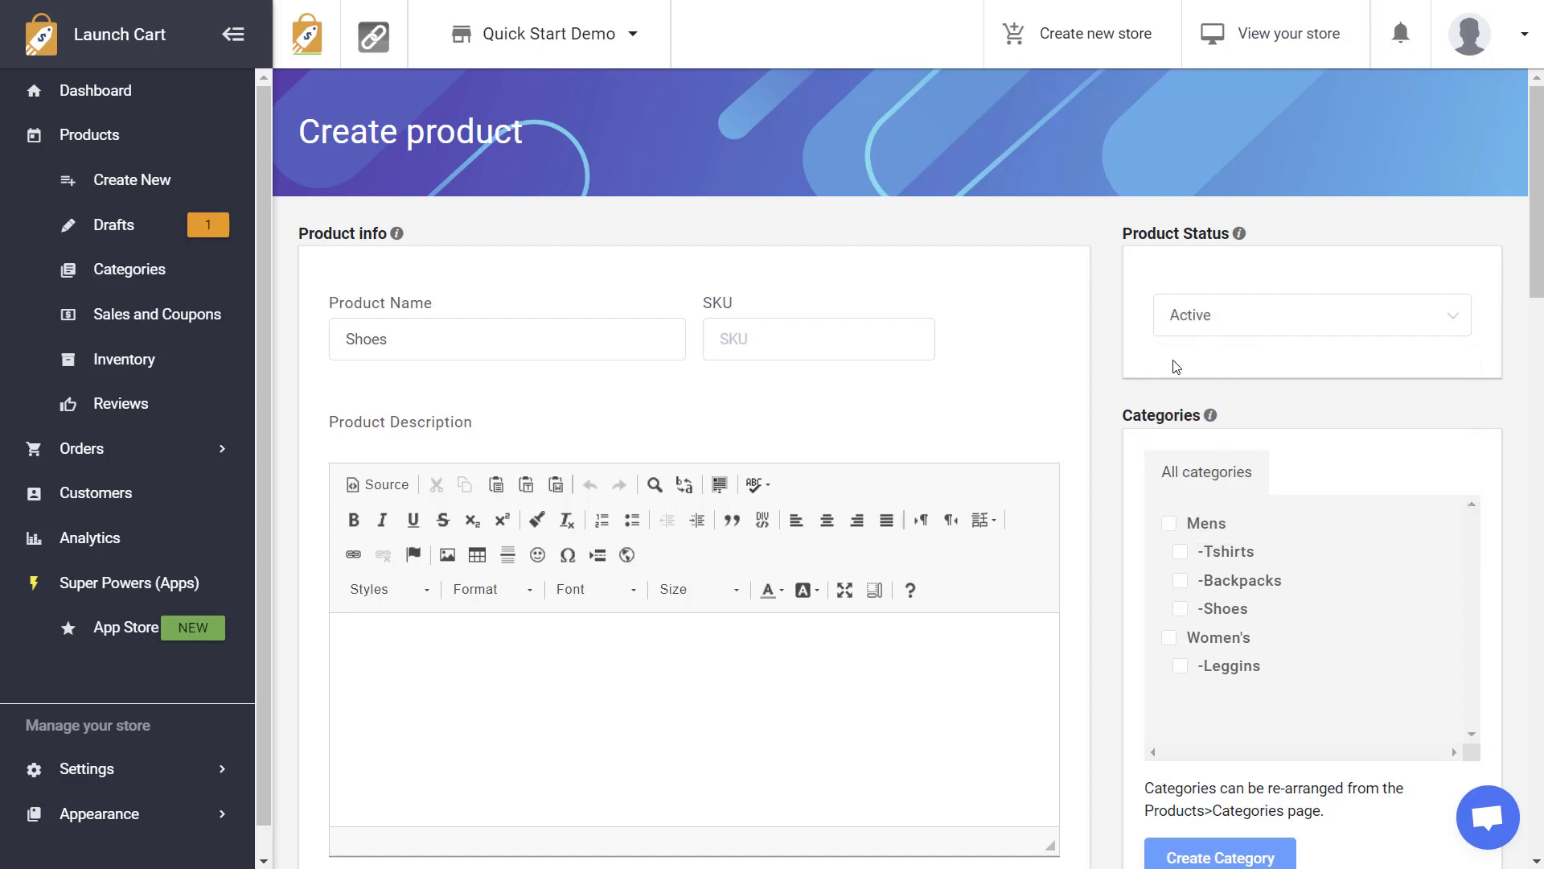
{"action": "left_click", "coordinate": [1202, 324]}
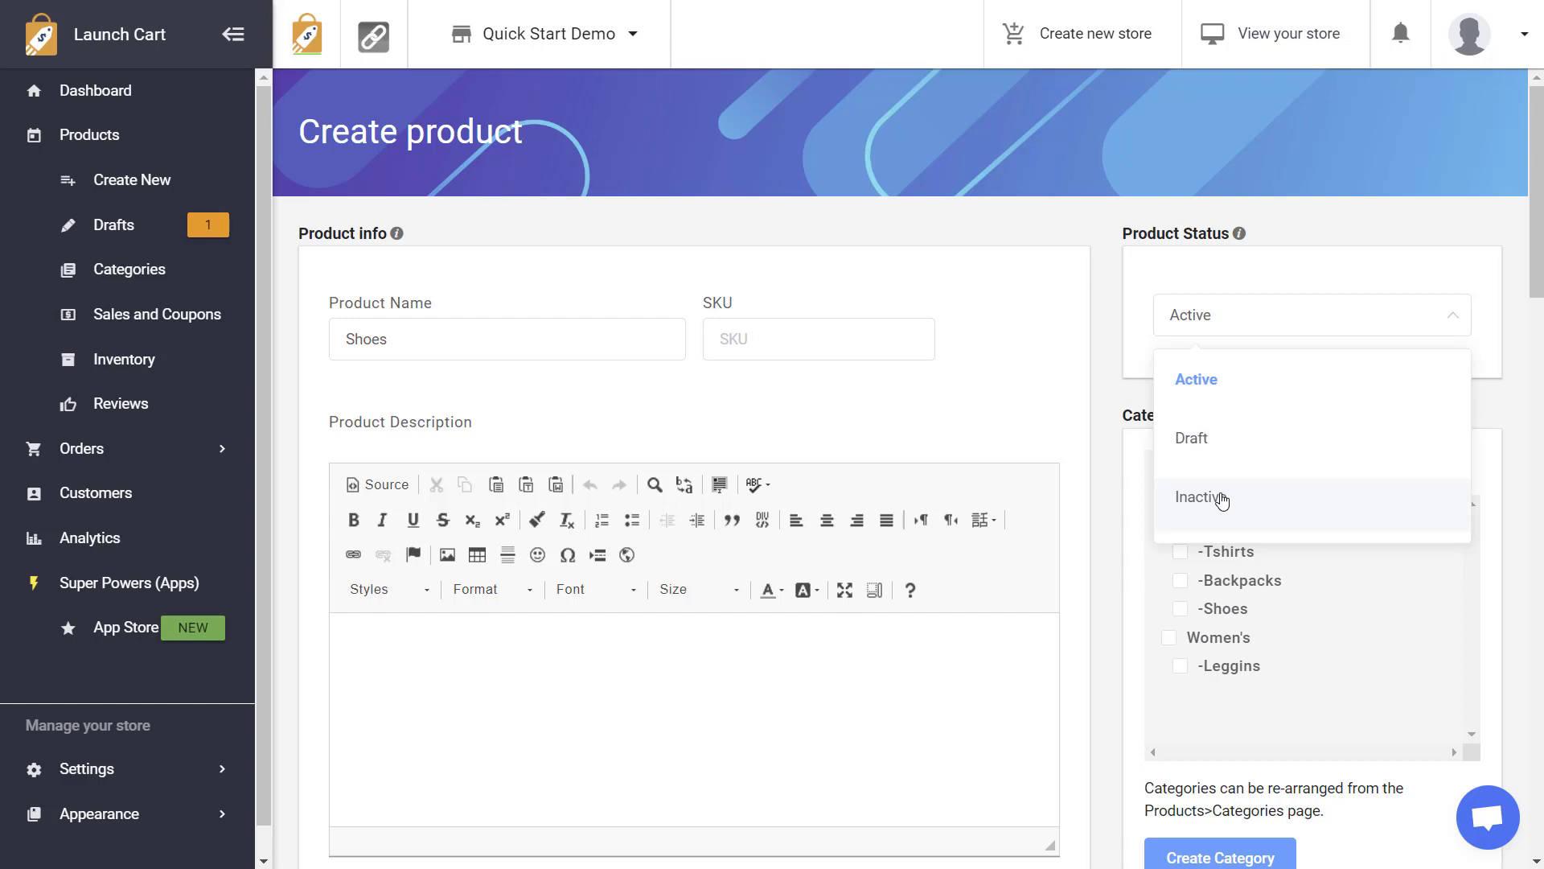
{"action": "left_click", "coordinate": [1064, 418]}
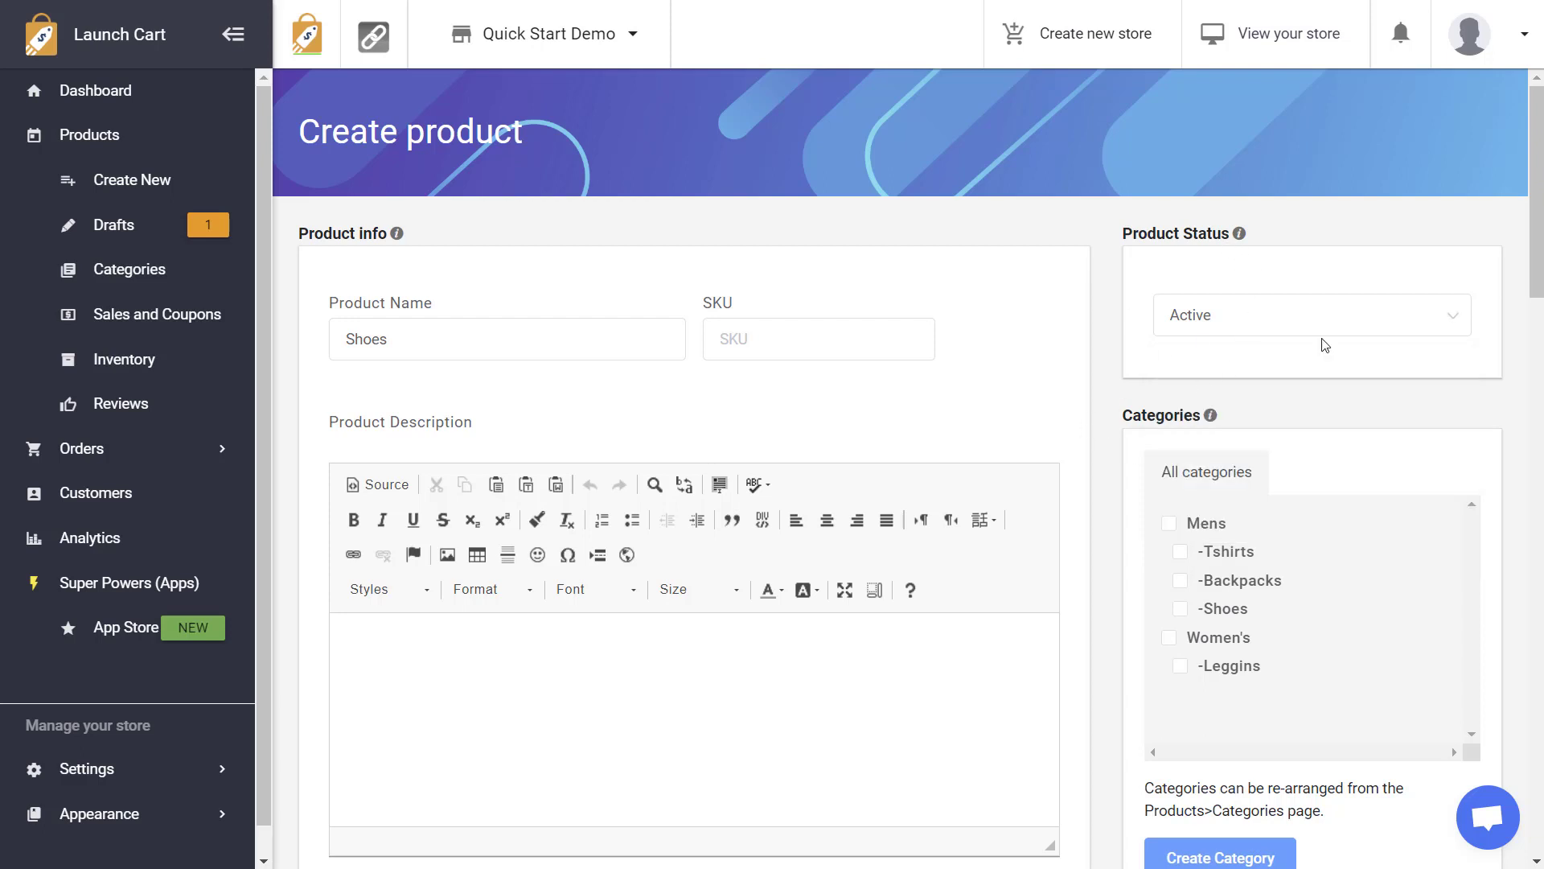
Rename the product to Mens Shoes and assign it to the Mens category and its Shoes subcategory
{"action": "scroll", "coordinate": [1538, 233], "scroll_direction": "down", "scroll_amount": 3}
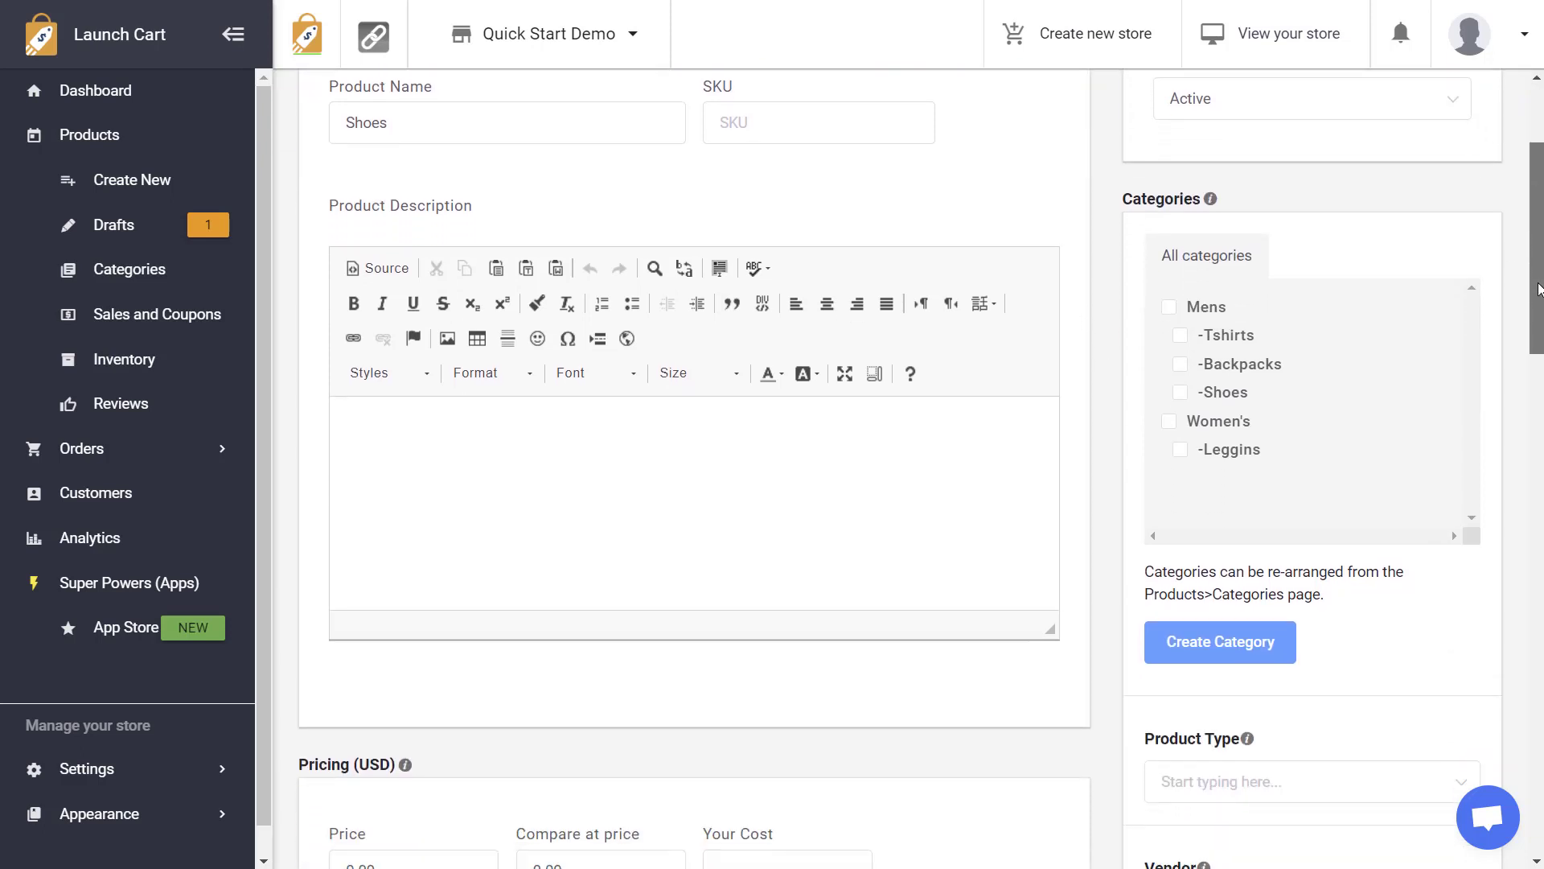
{"action": "left_click", "coordinate": [760, 467]}
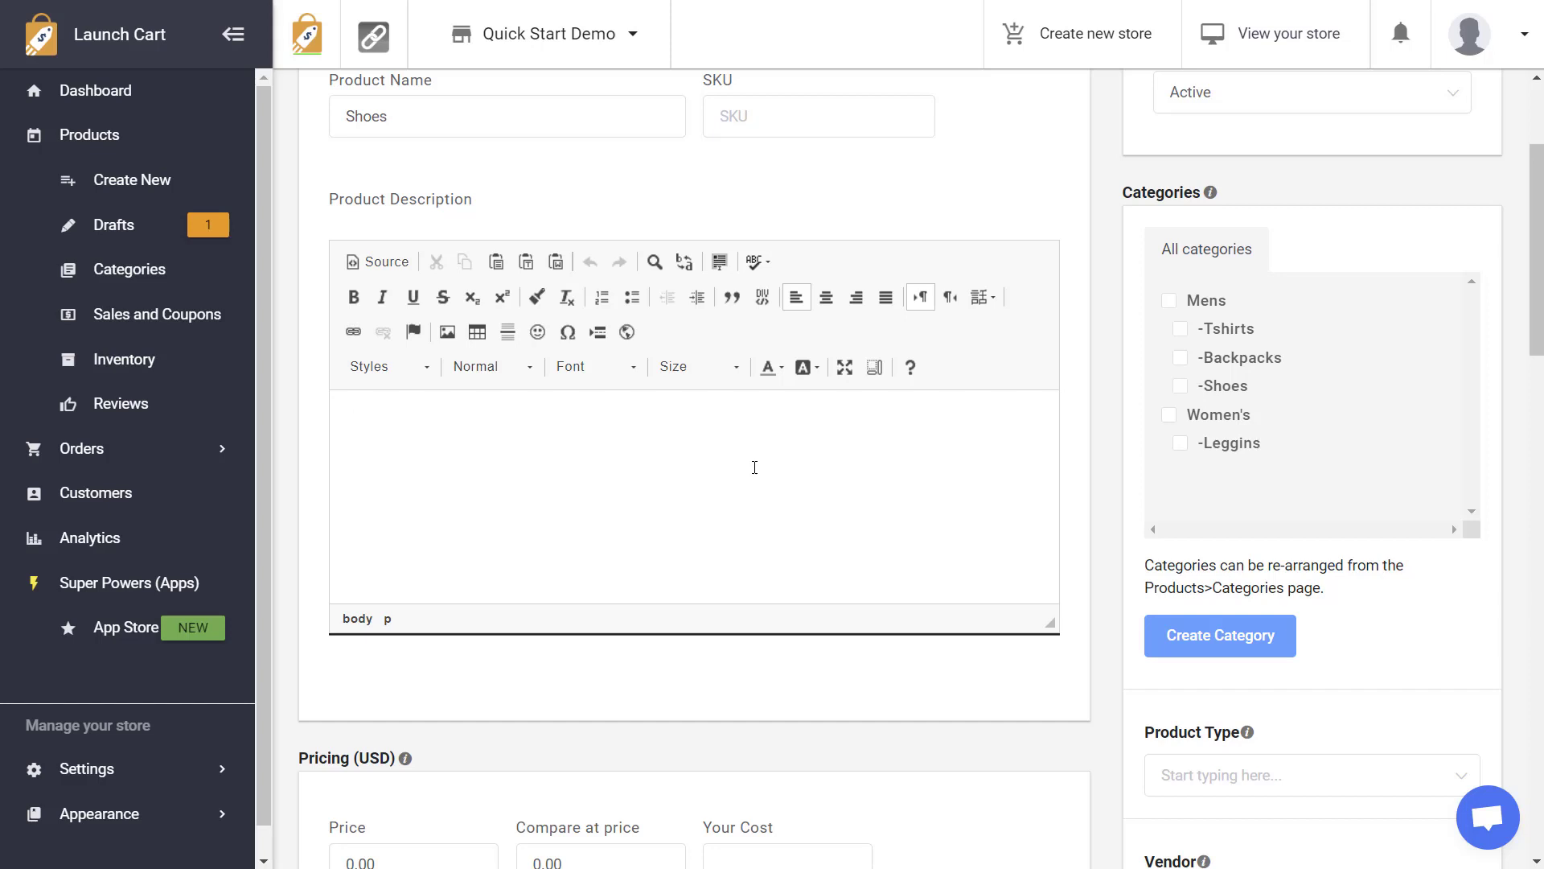
{"action": "left_click", "coordinate": [510, 437]}
{"action": "left_click", "coordinate": [1173, 399]}
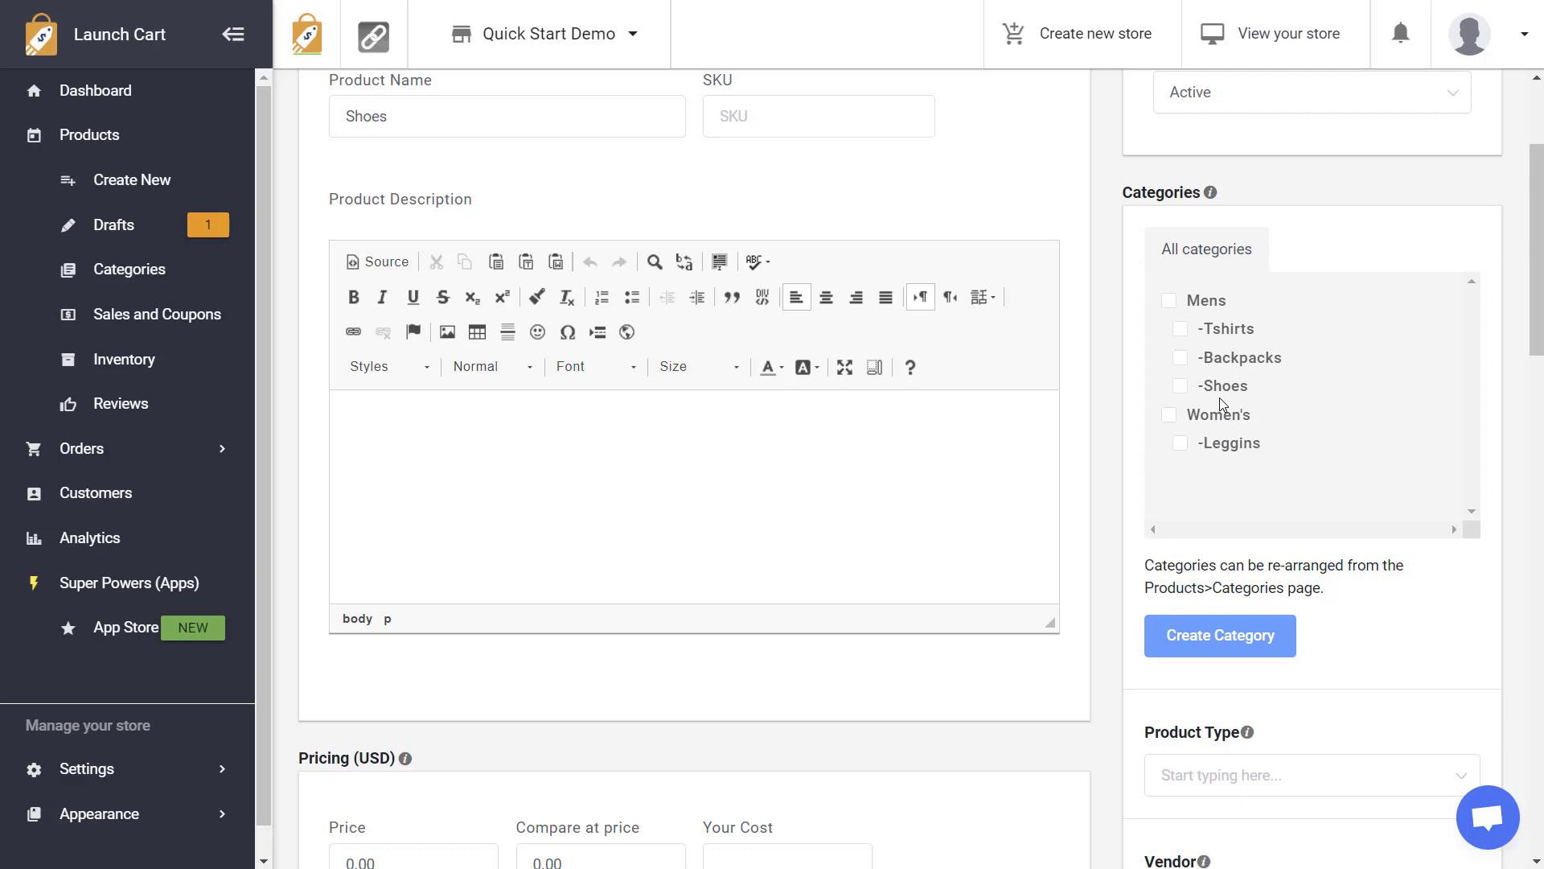
{"action": "left_click", "coordinate": [352, 121]}
{"action": "type", "text": "Mens"}
{"action": "left_click", "coordinate": [378, 120]}
{"action": "type", "text": "s"}
{"action": "left_click", "coordinate": [1171, 304]}
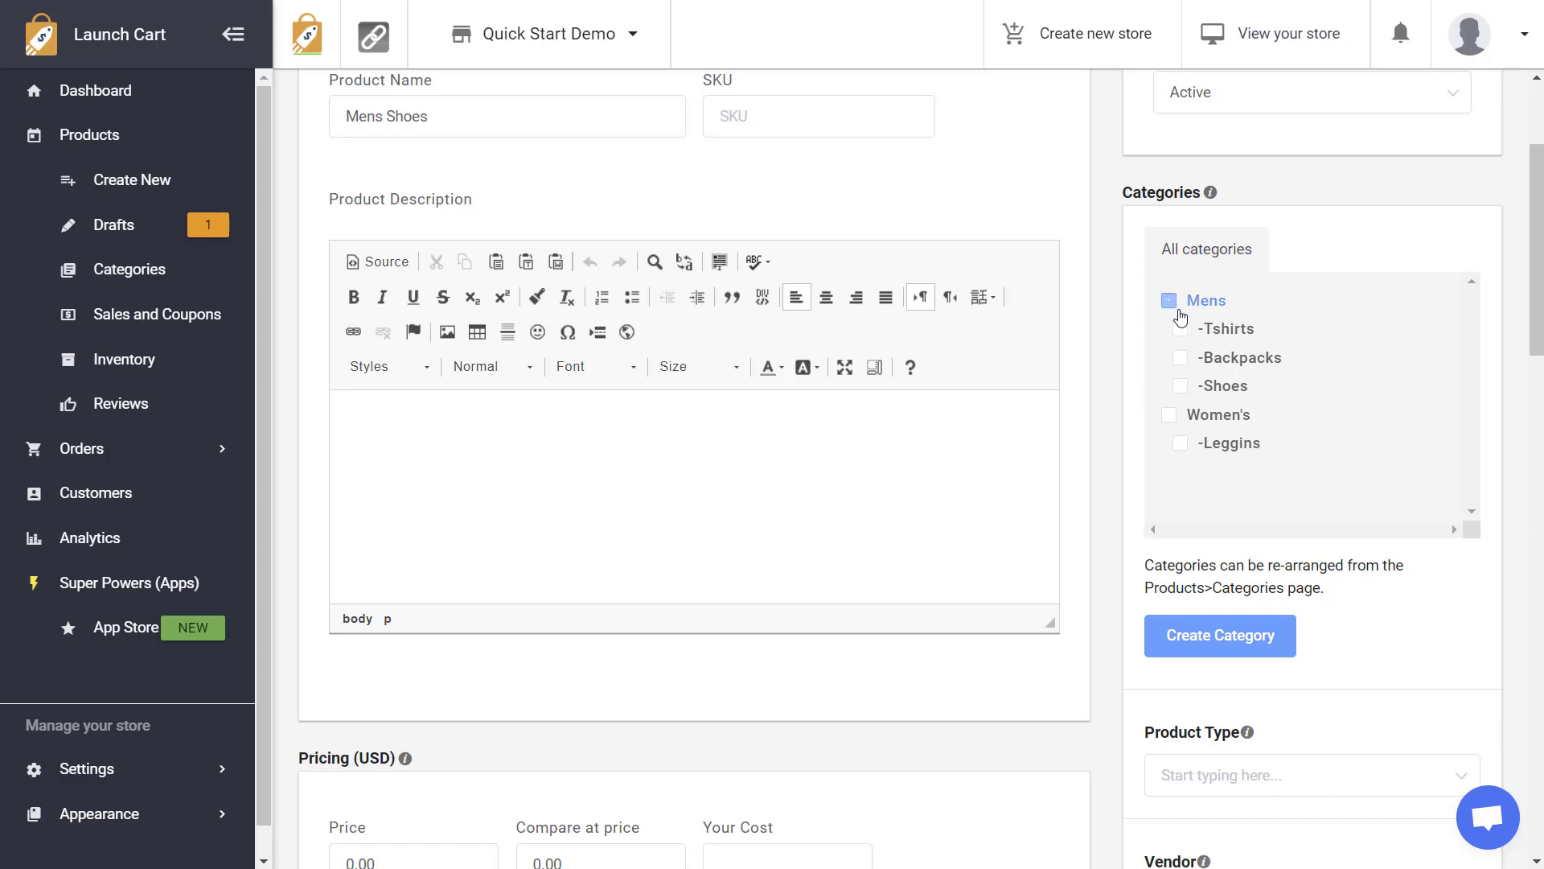
{"action": "left_click", "coordinate": [1180, 393]}
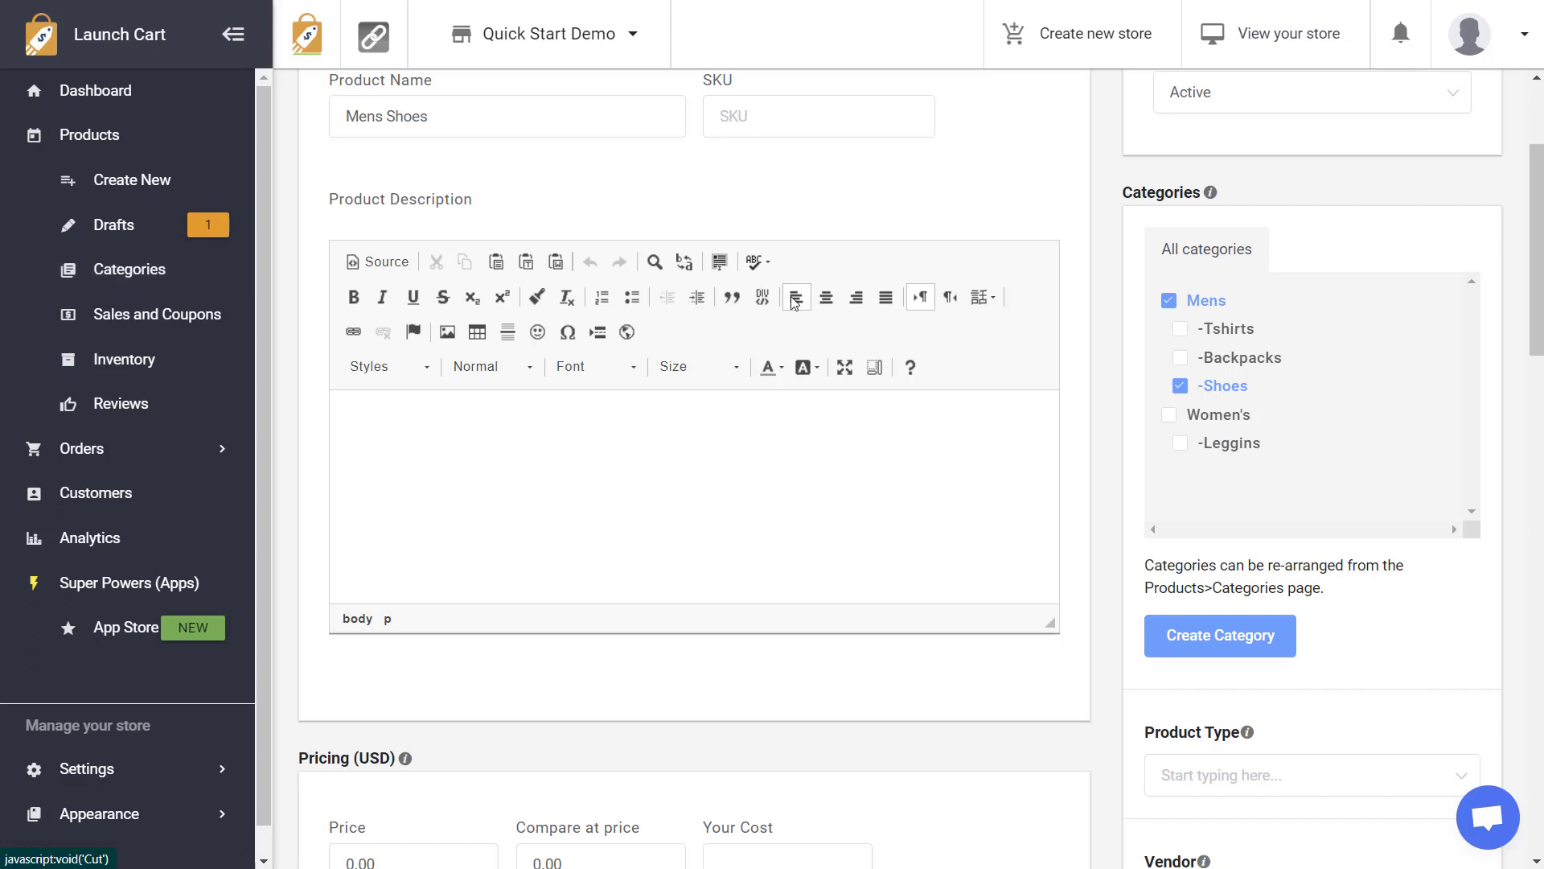
{"action": "left_click", "coordinate": [1220, 638]}
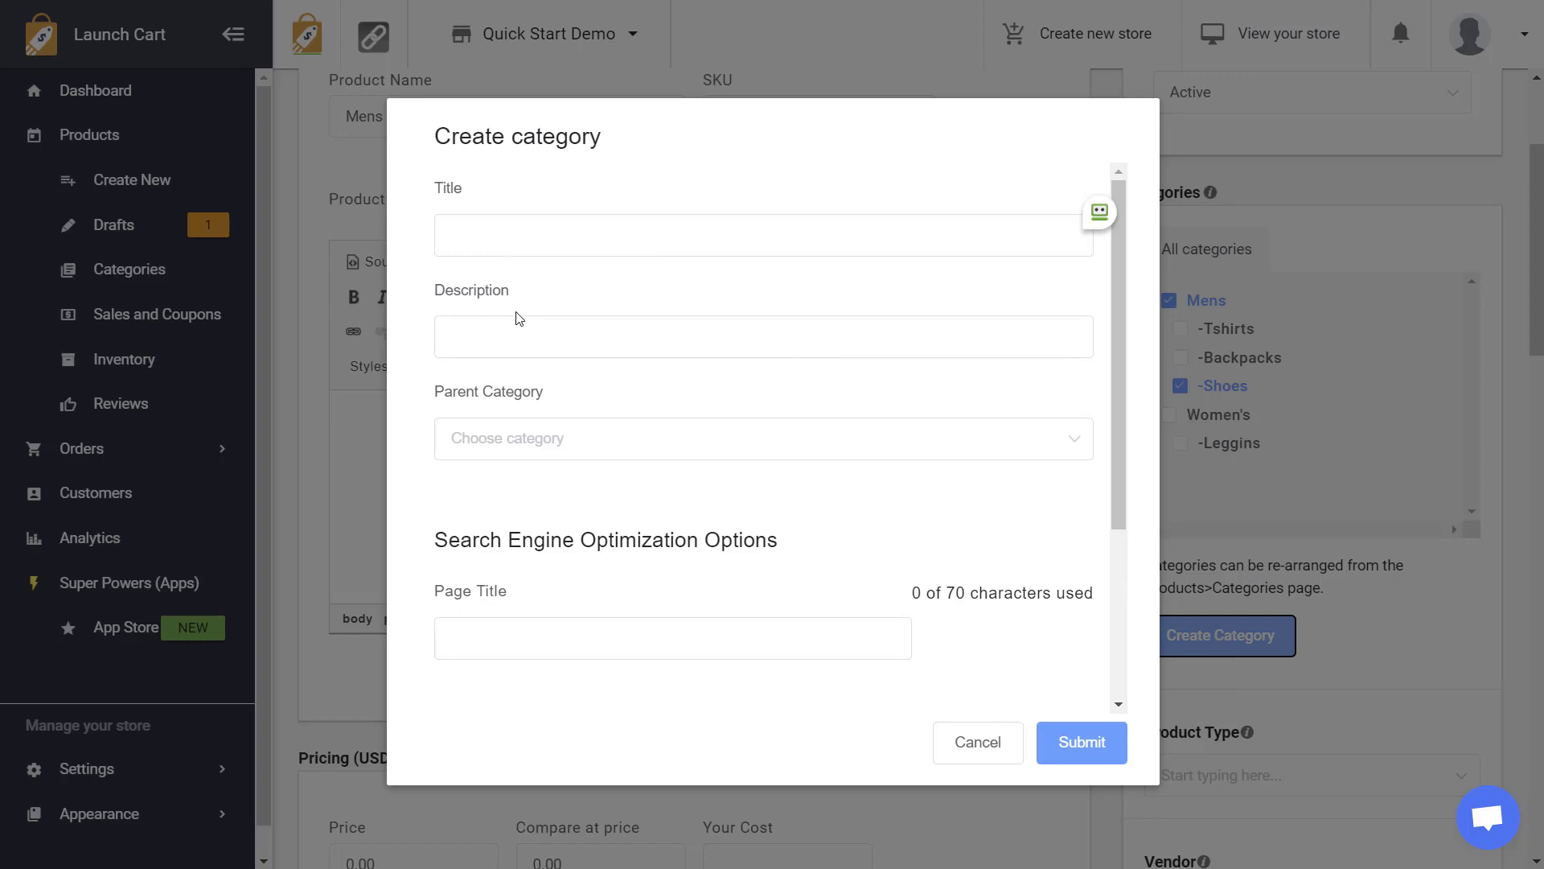
{"action": "left_click", "coordinate": [547, 438]}
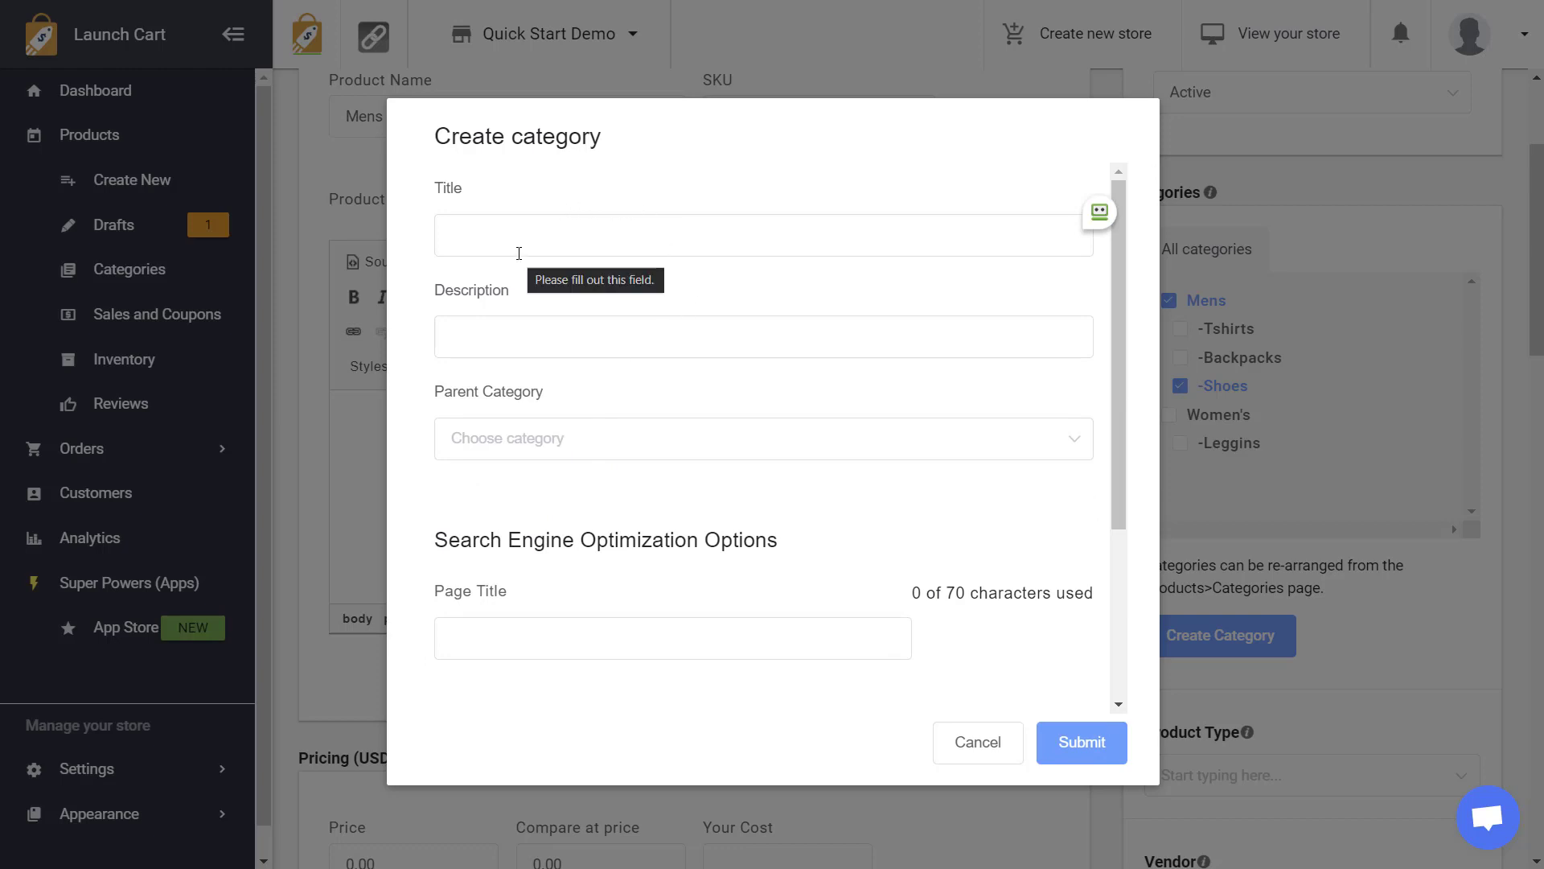
{"action": "left_click_drag", "start_coordinate": [1116, 249], "coordinate": [1048, 379]}
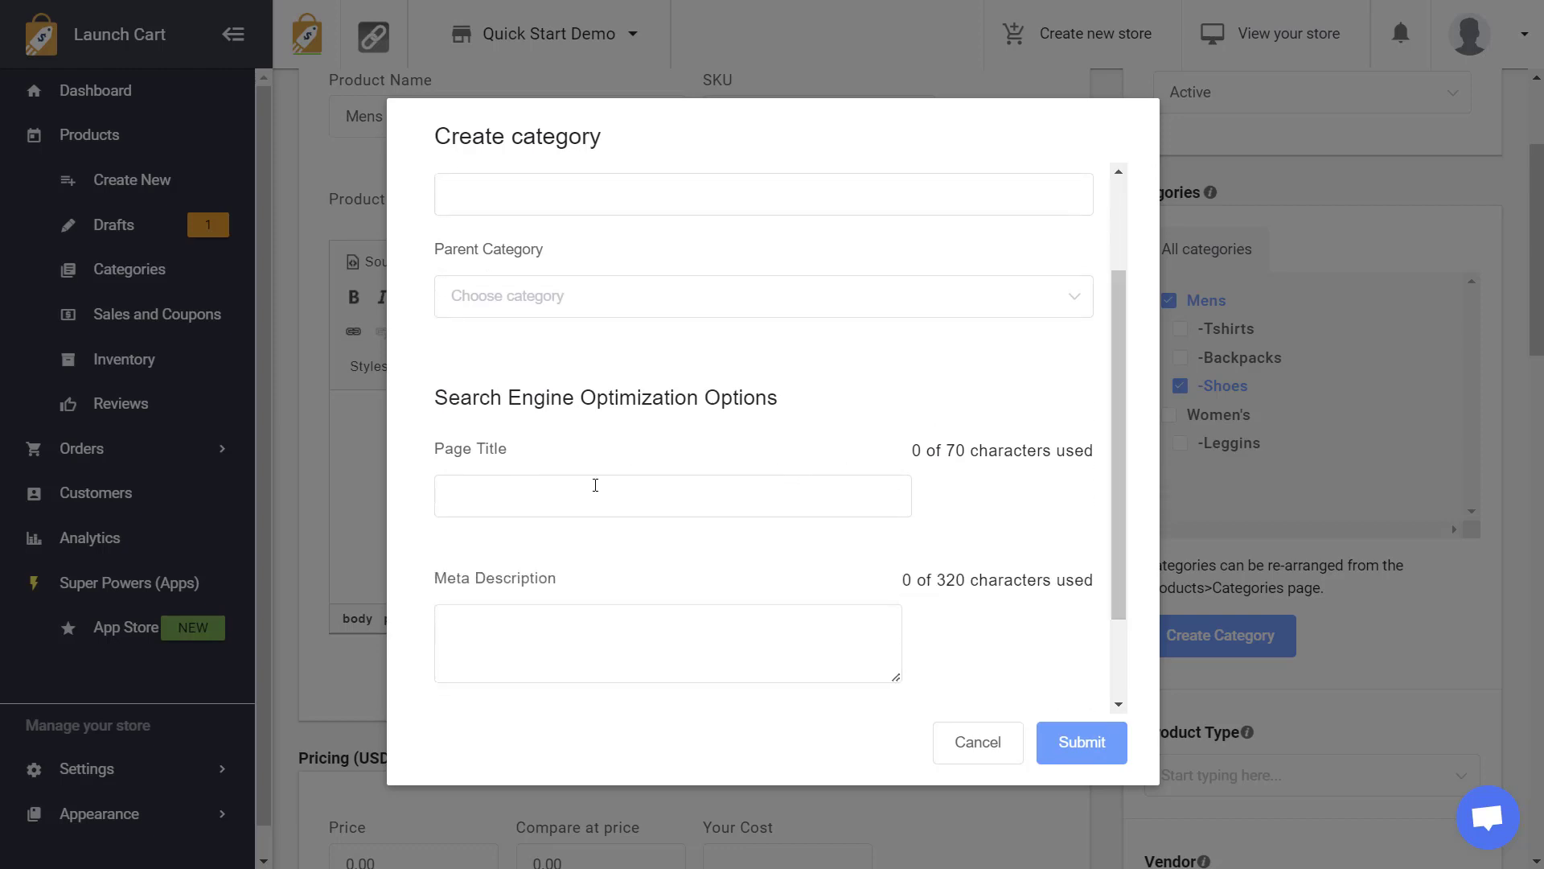
{"action": "left_click", "coordinate": [992, 751]}
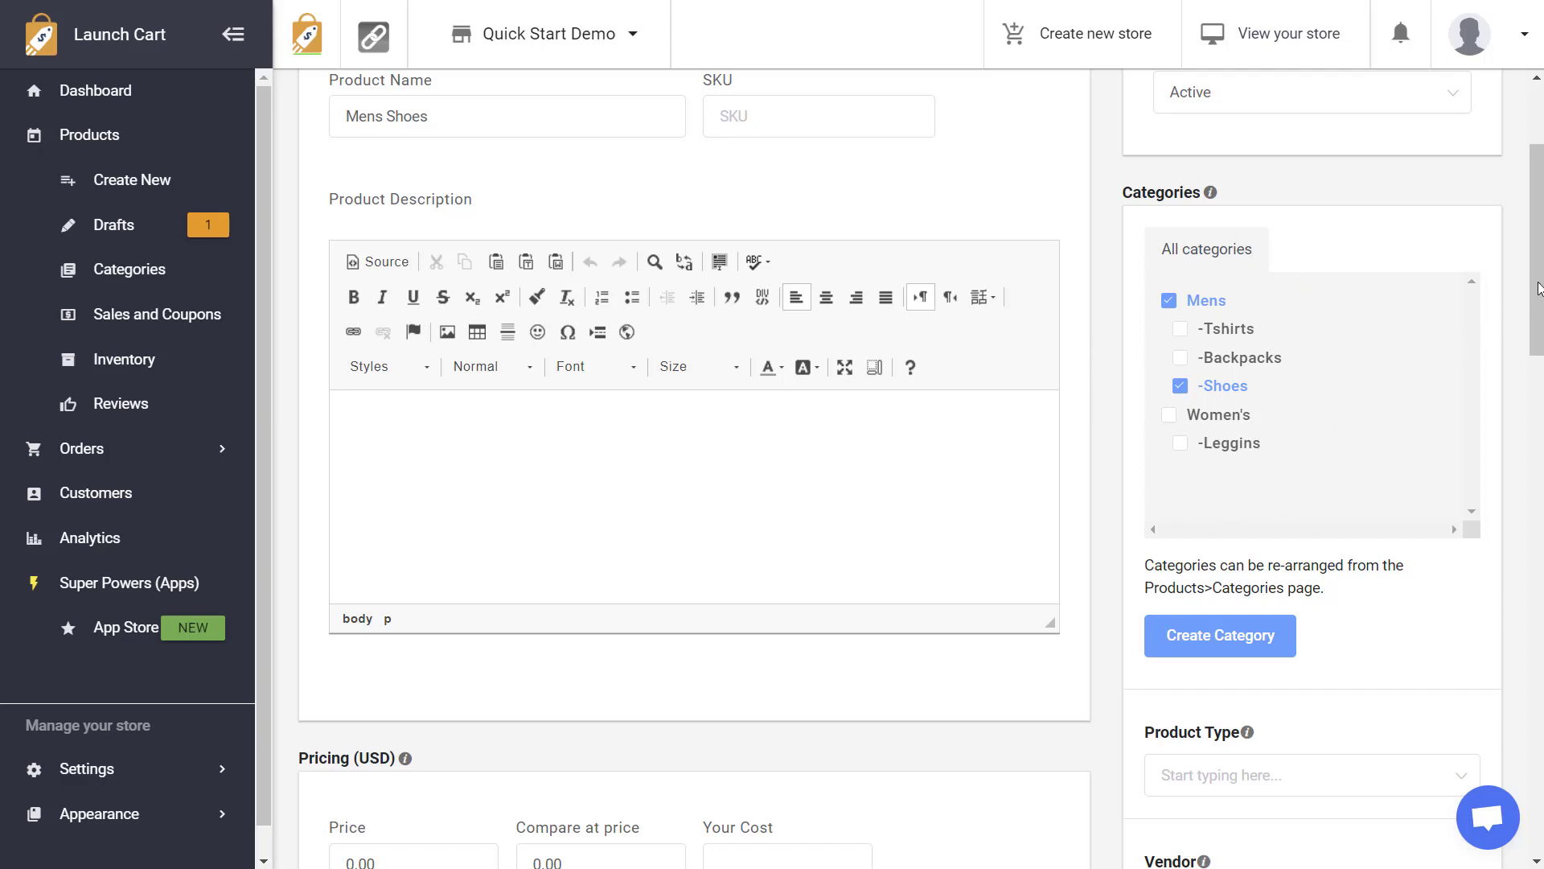
Enter the product's pricing: price 29.95, compare at price 45.00 and own cost 19.00
{"action": "left_click_drag", "start_coordinate": [1538, 266], "coordinate": [1540, 394]}
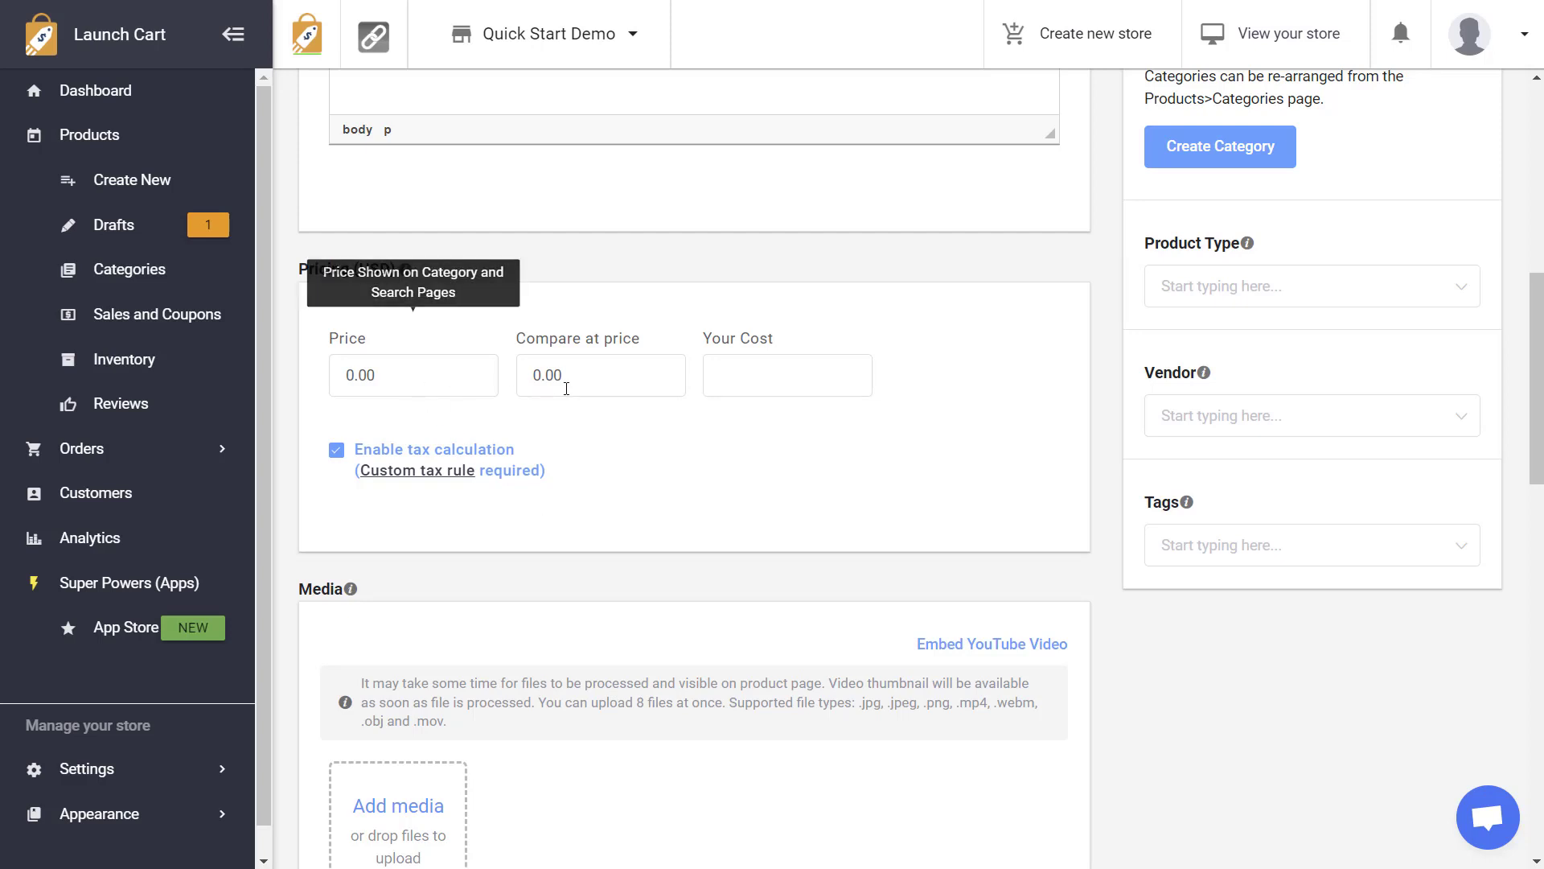
{"action": "double_click", "coordinate": [423, 376]}
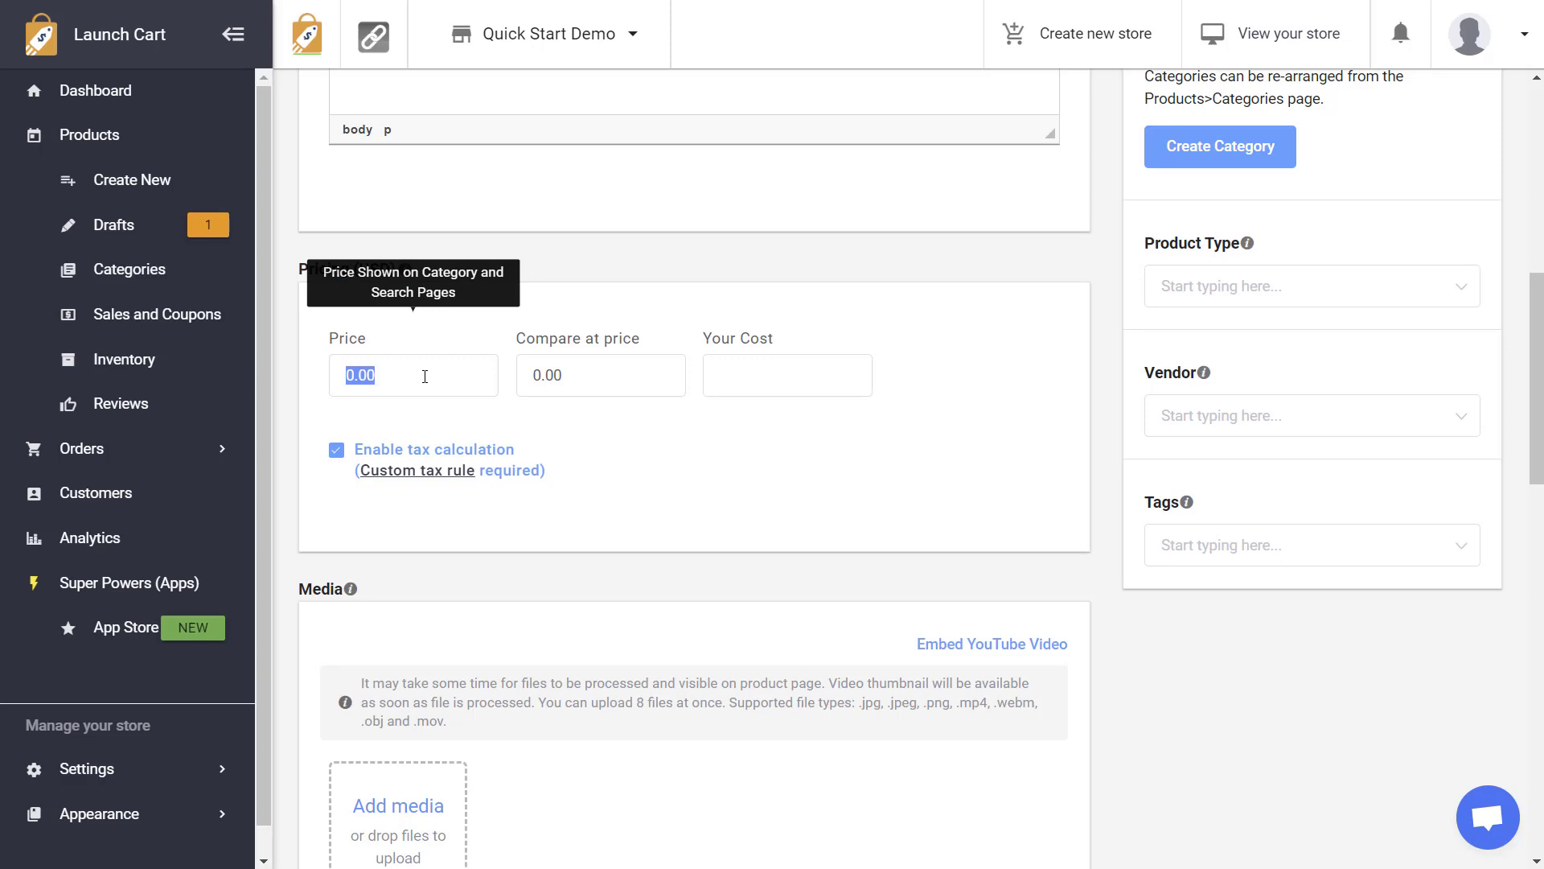
{"action": "type", "text": "29.95"}
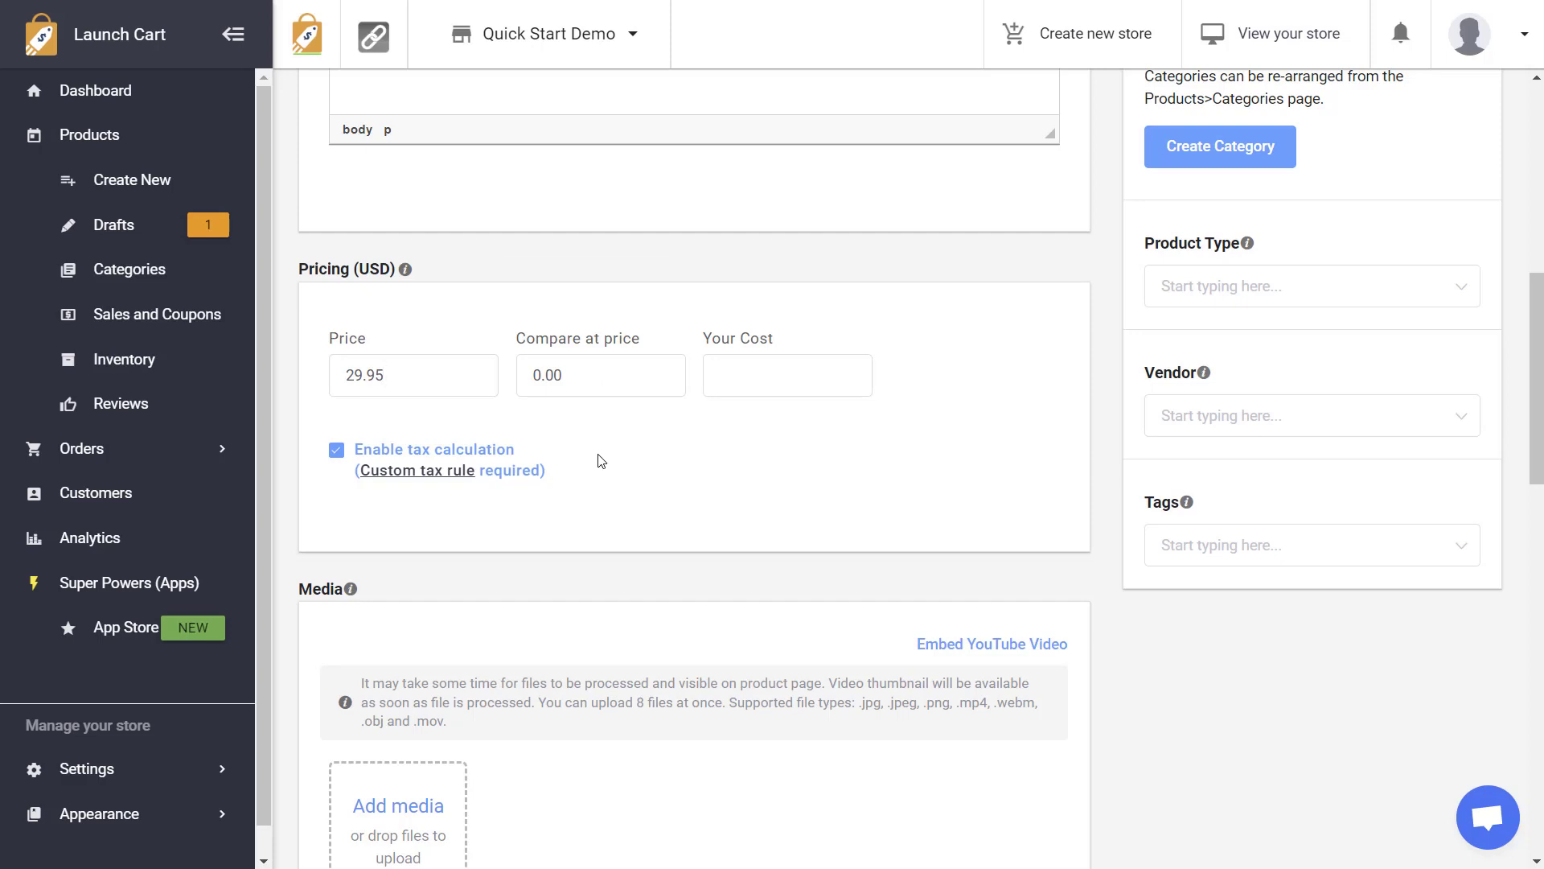
{"action": "left_click", "coordinate": [602, 393]}
{"action": "type", "text": "45.00"}
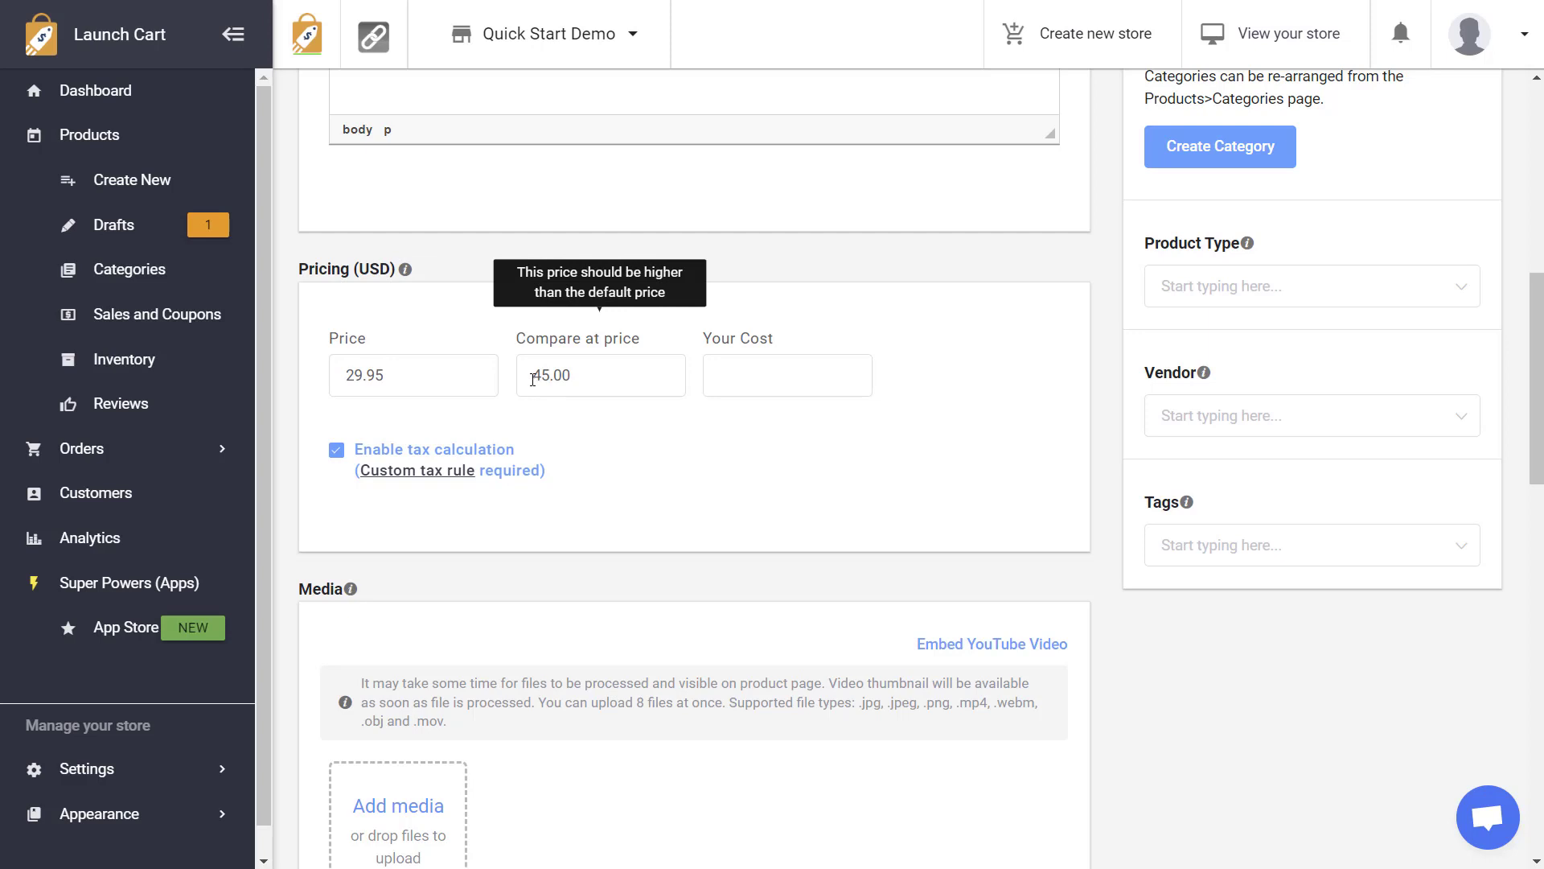
{"action": "left_click_drag", "start_coordinate": [530, 378], "coordinate": [592, 378]}
{"action": "left_click", "coordinate": [590, 406]}
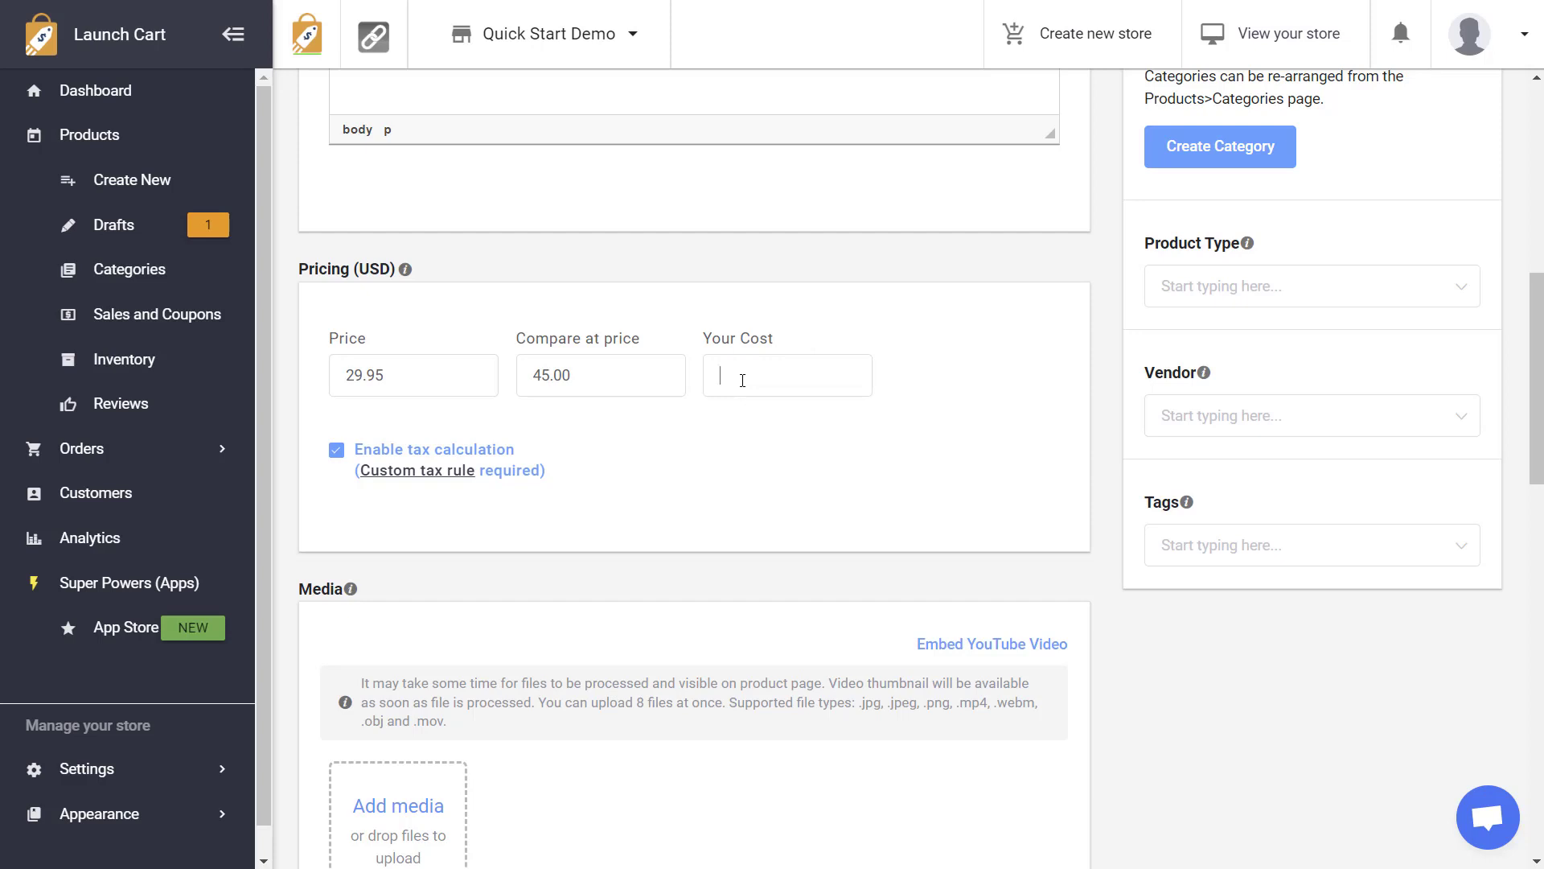
{"action": "type", "text": "19.00"}
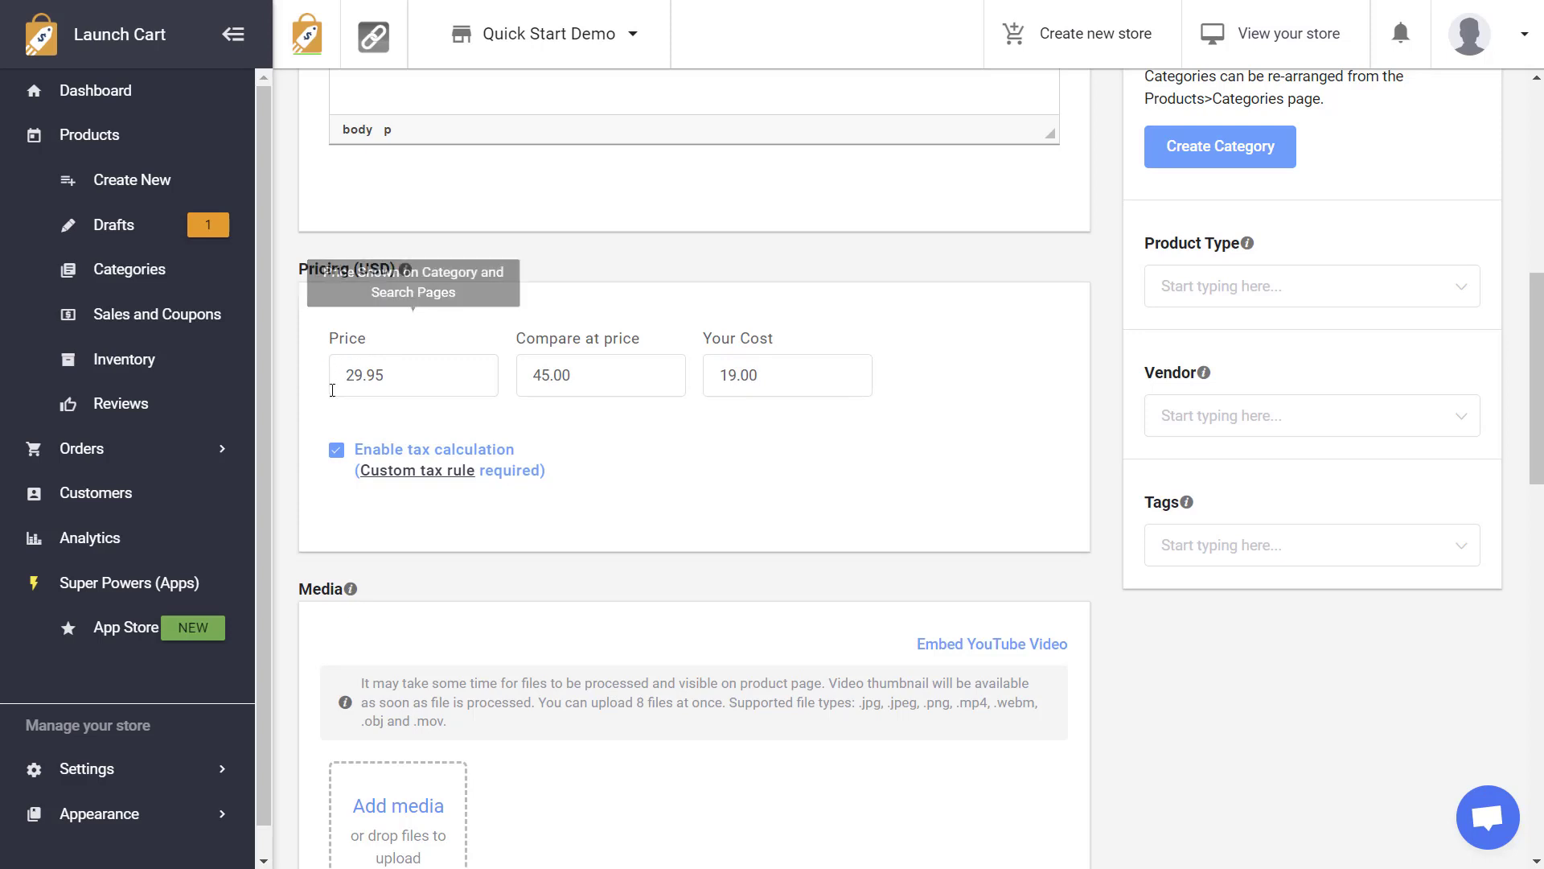
{"action": "double_click", "coordinate": [535, 378]}
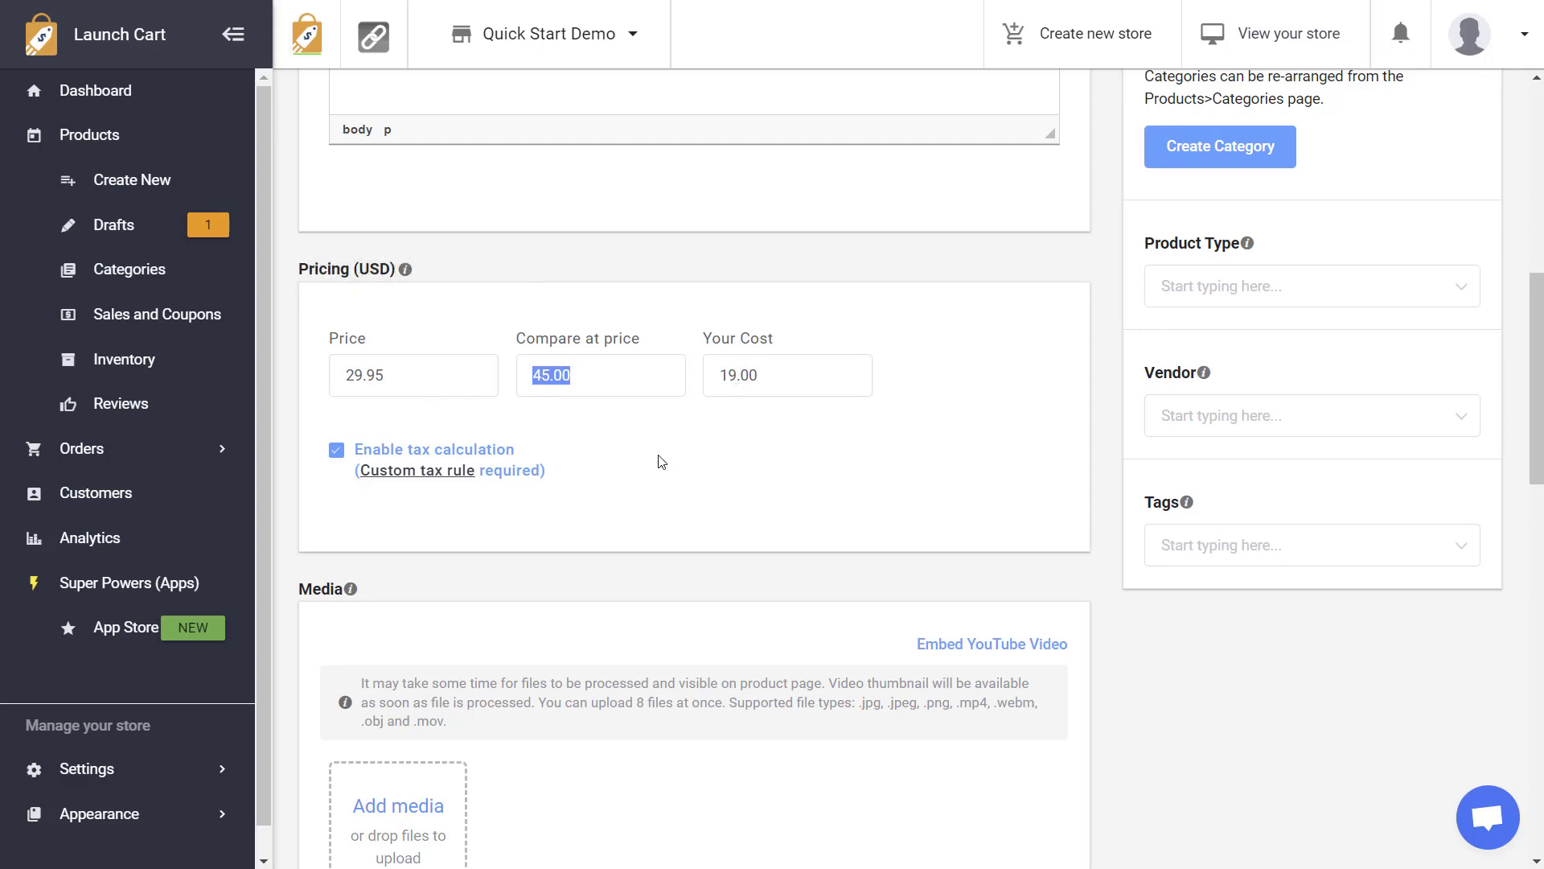
{"action": "left_click", "coordinate": [623, 472]}
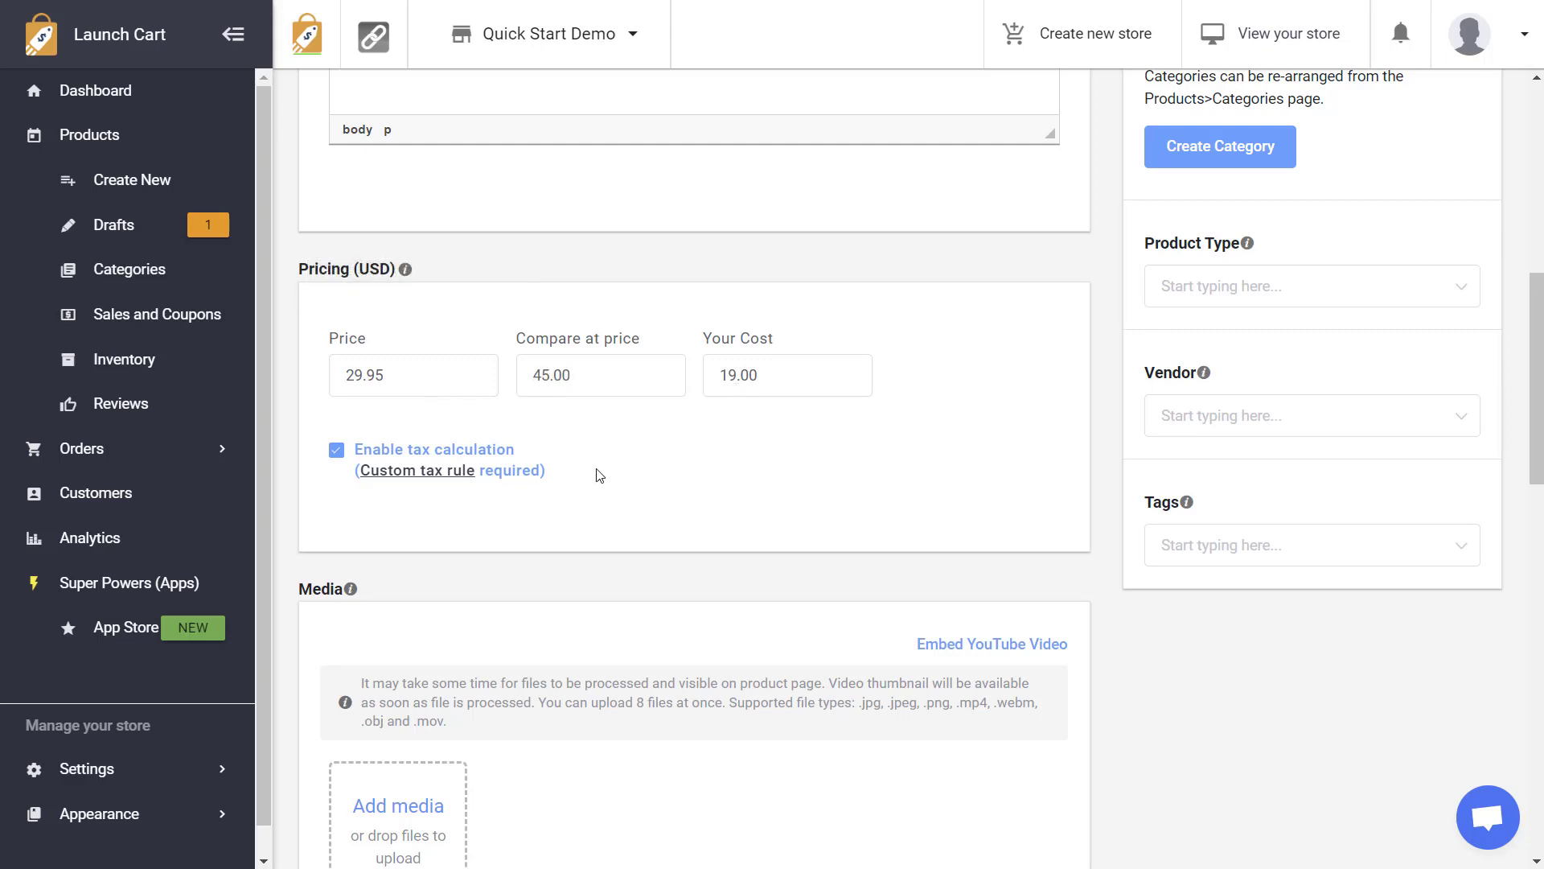
{"action": "left_click", "coordinate": [337, 451]}
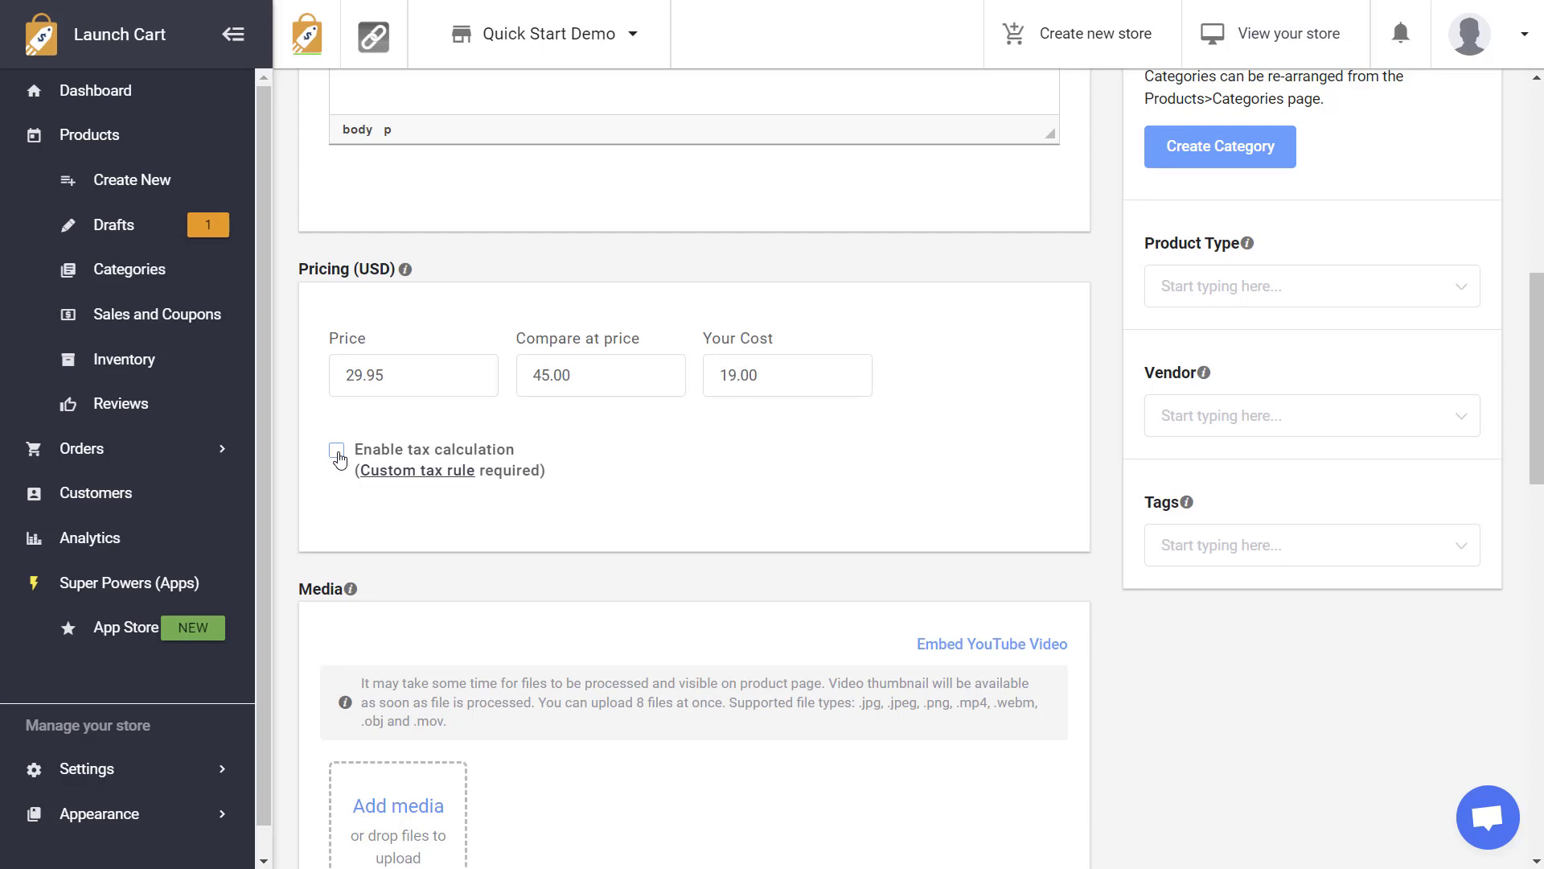
{"action": "left_click", "coordinate": [337, 452]}
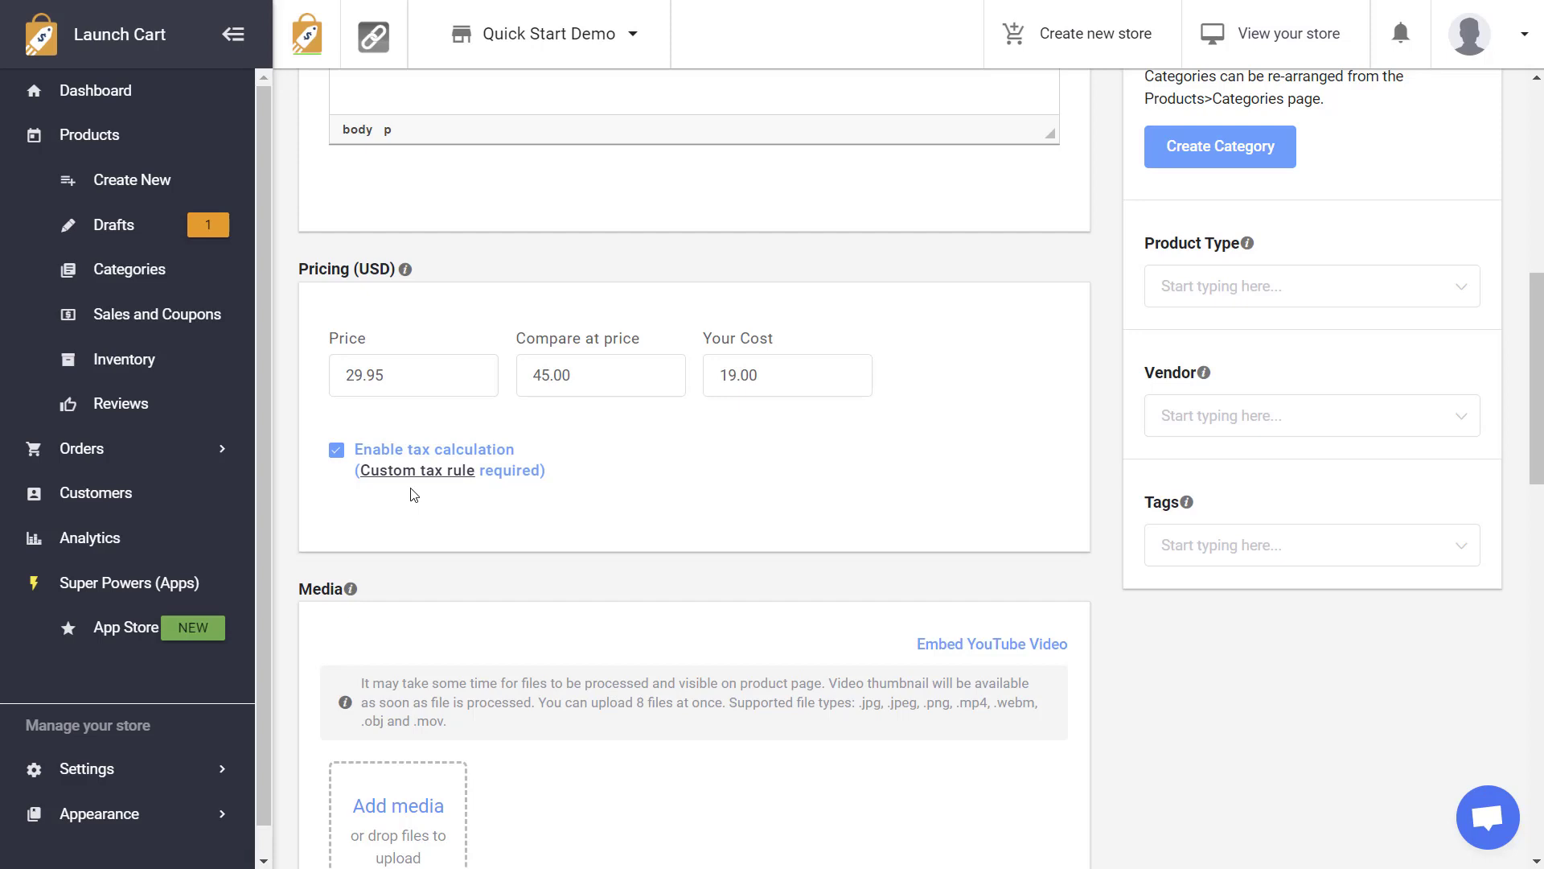
{"action": "left_click", "coordinate": [339, 455]}
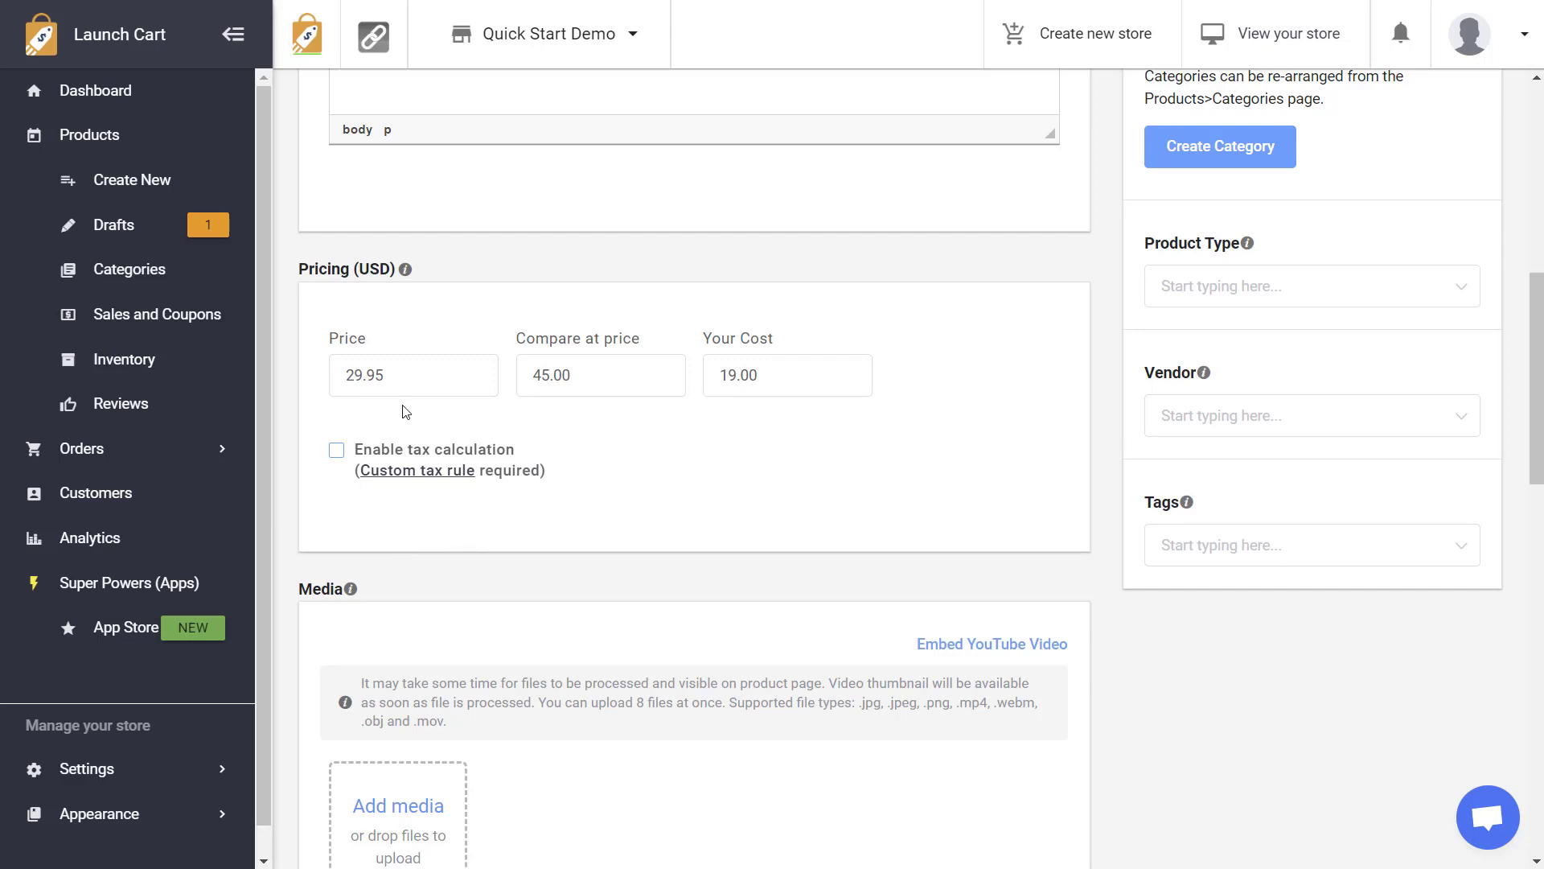
{"action": "left_click", "coordinate": [336, 450]}
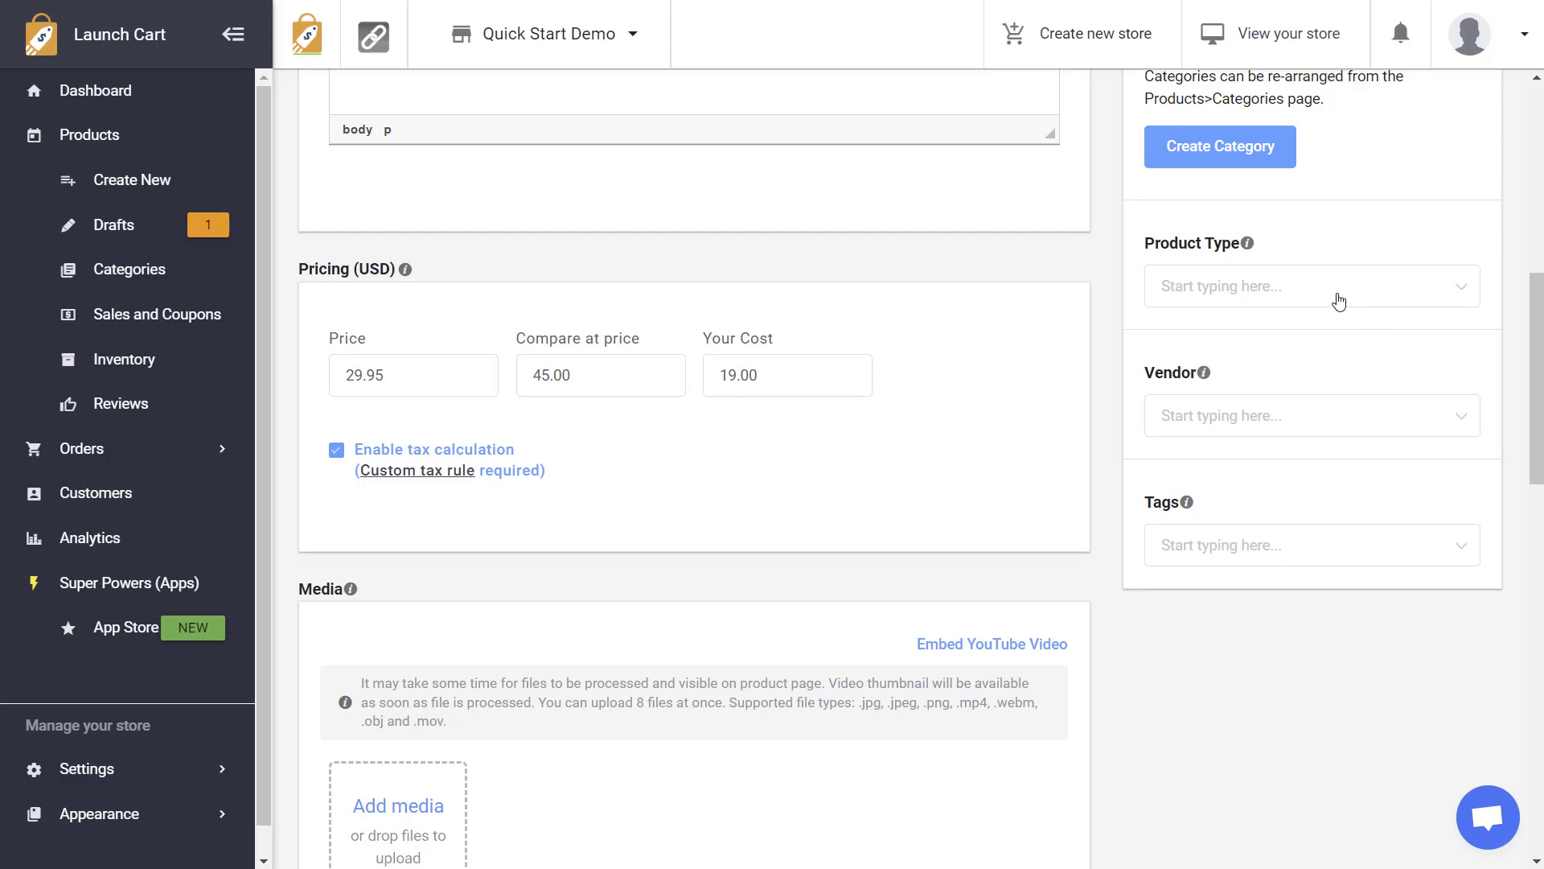
Set the product type to Shoes and the vendor to Name of your company
{"action": "mouse_move", "coordinate": [1248, 244]}
{"action": "left_click", "coordinate": [1251, 312]}
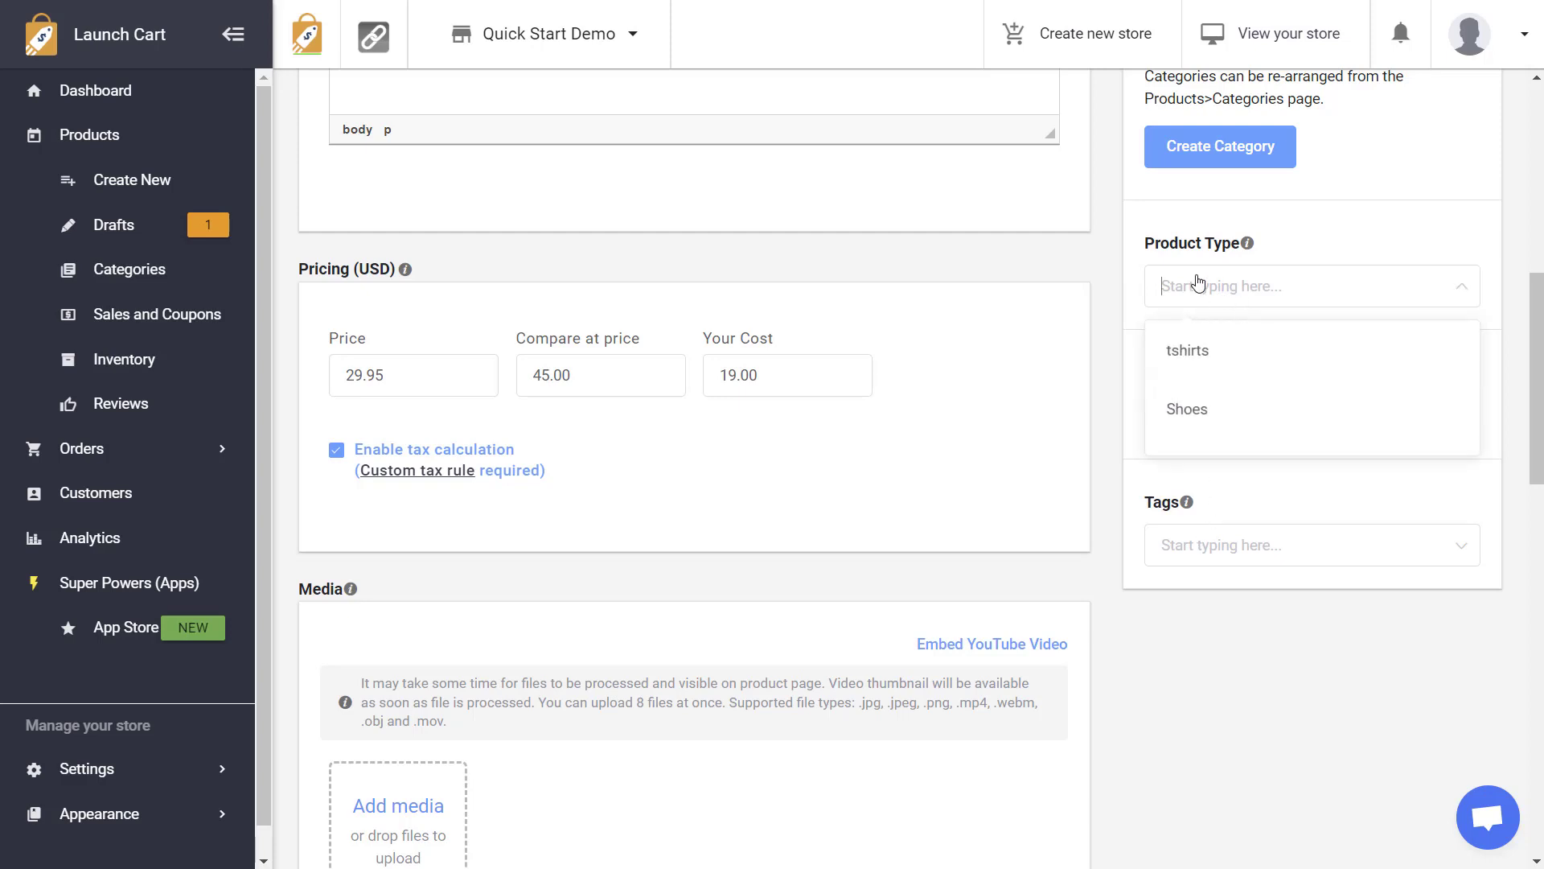
{"action": "left_click", "coordinate": [1195, 421]}
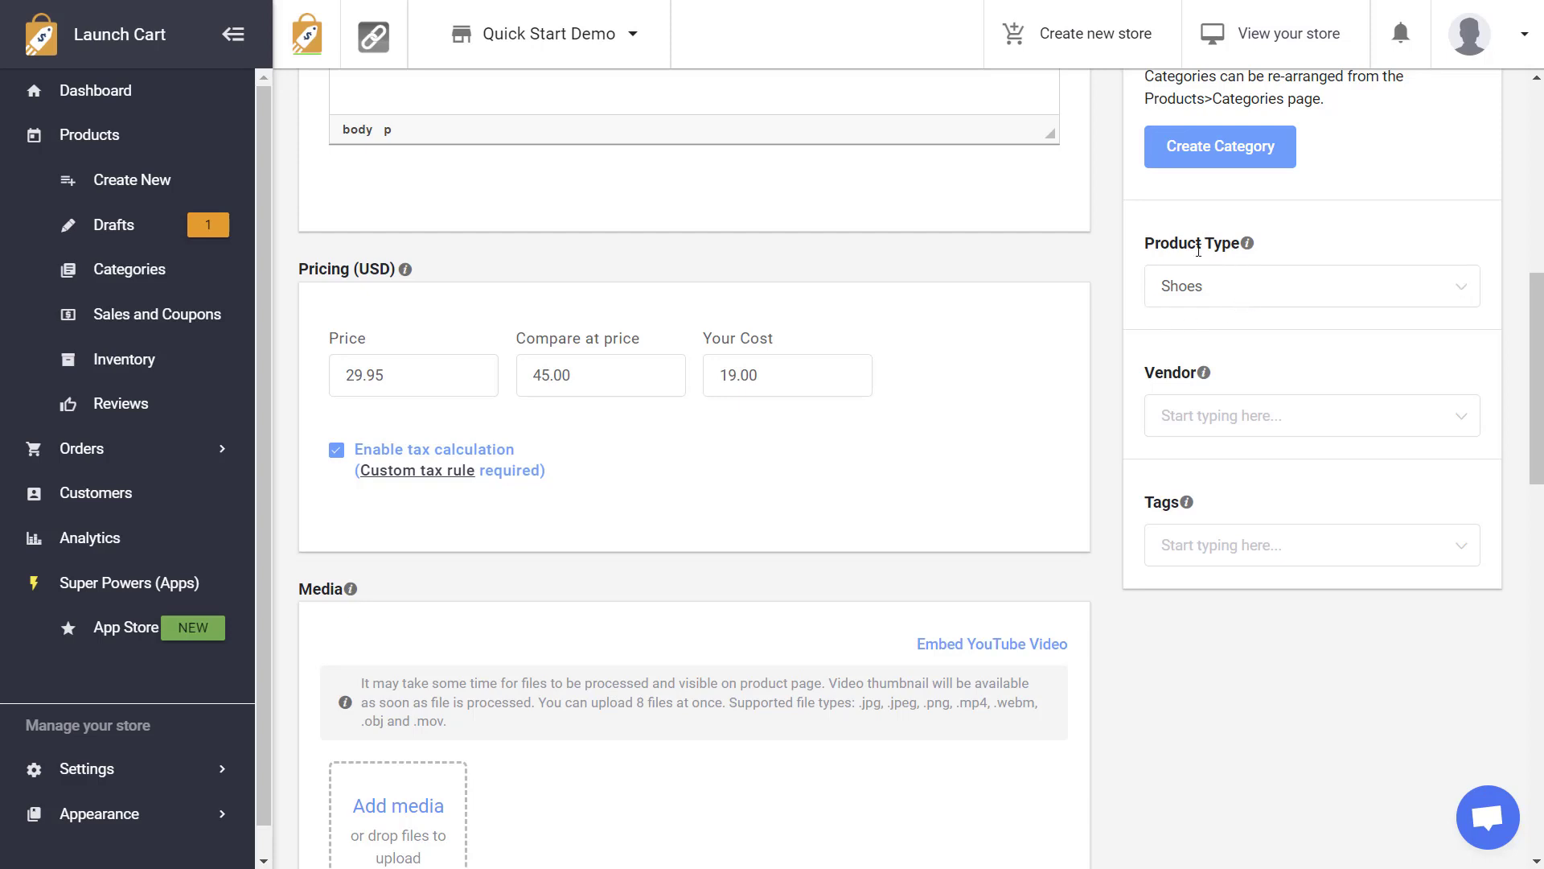
{"action": "left_click", "coordinate": [1224, 425]}
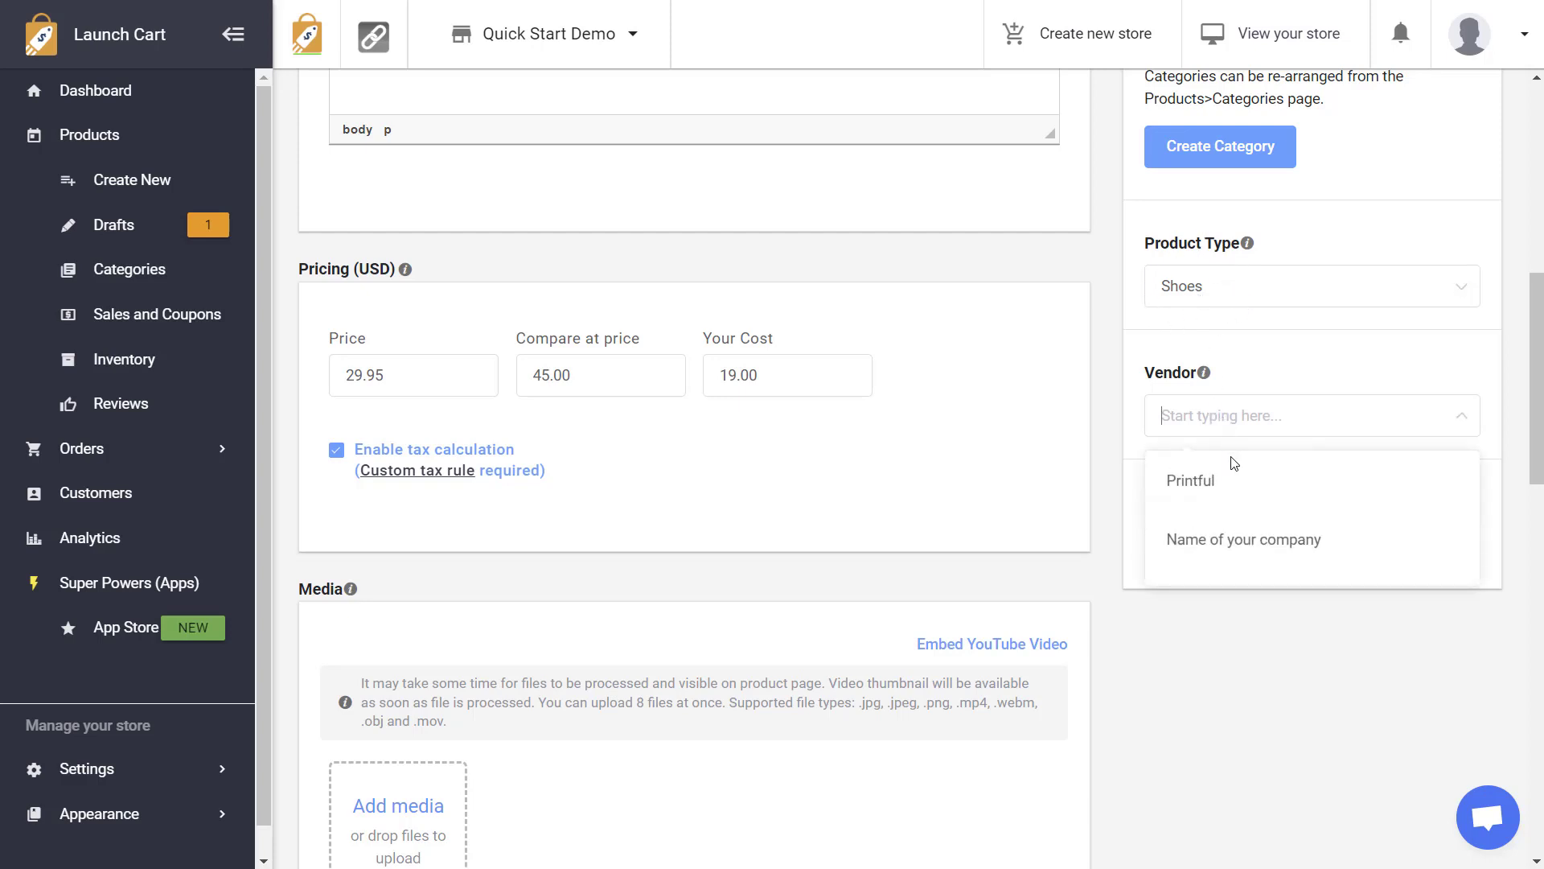
{"action": "left_click", "coordinate": [1249, 552]}
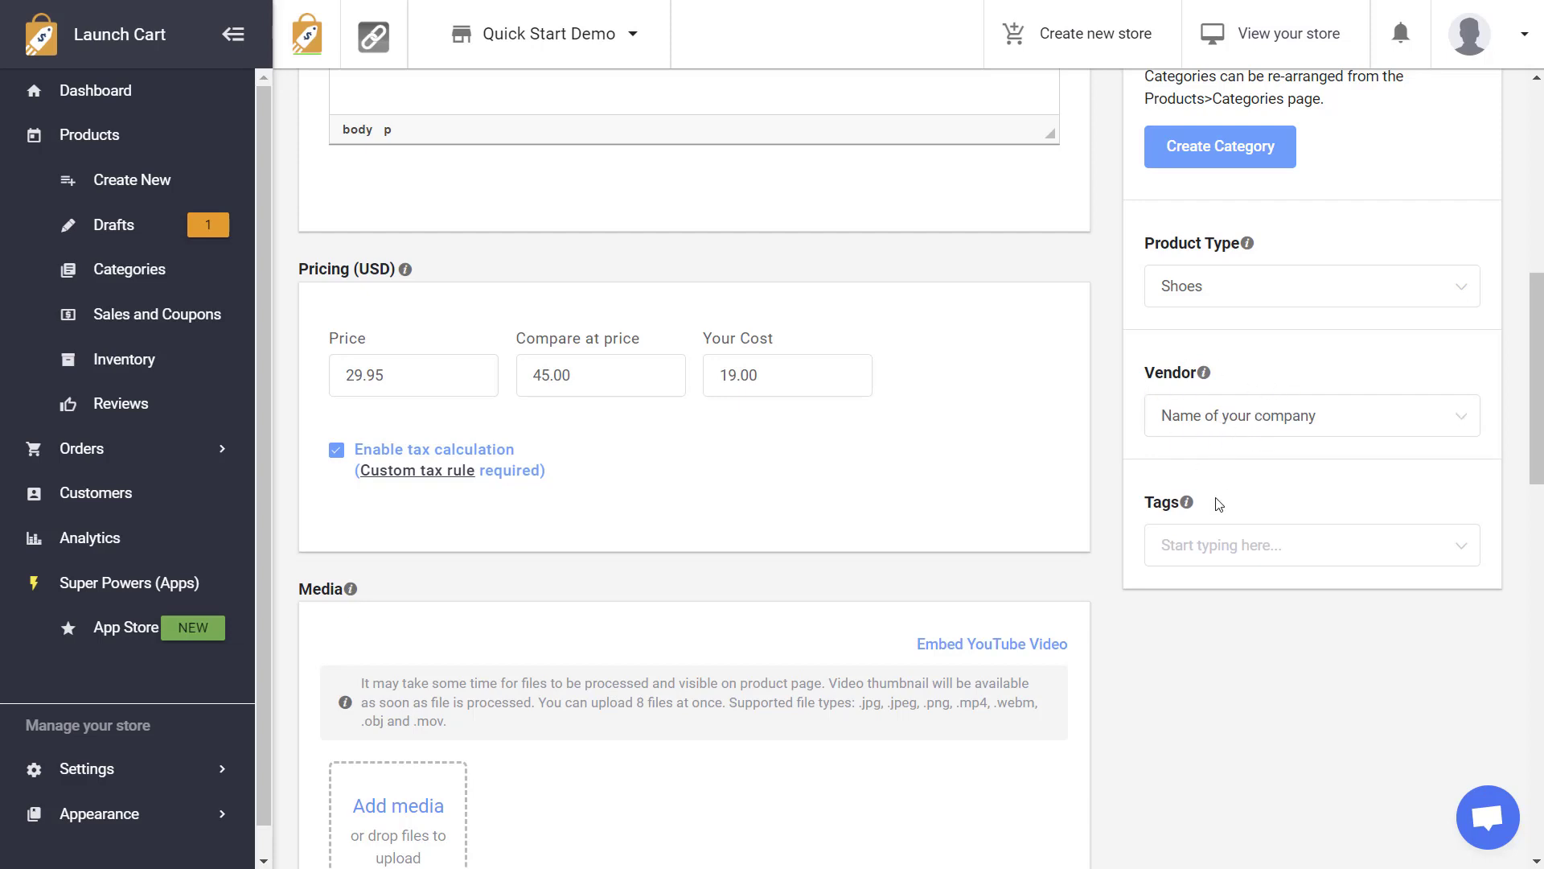
Add the tags shoes and footwear to the product
{"action": "left_click", "coordinate": [1235, 554]}
{"action": "type", "text": "shoes"}
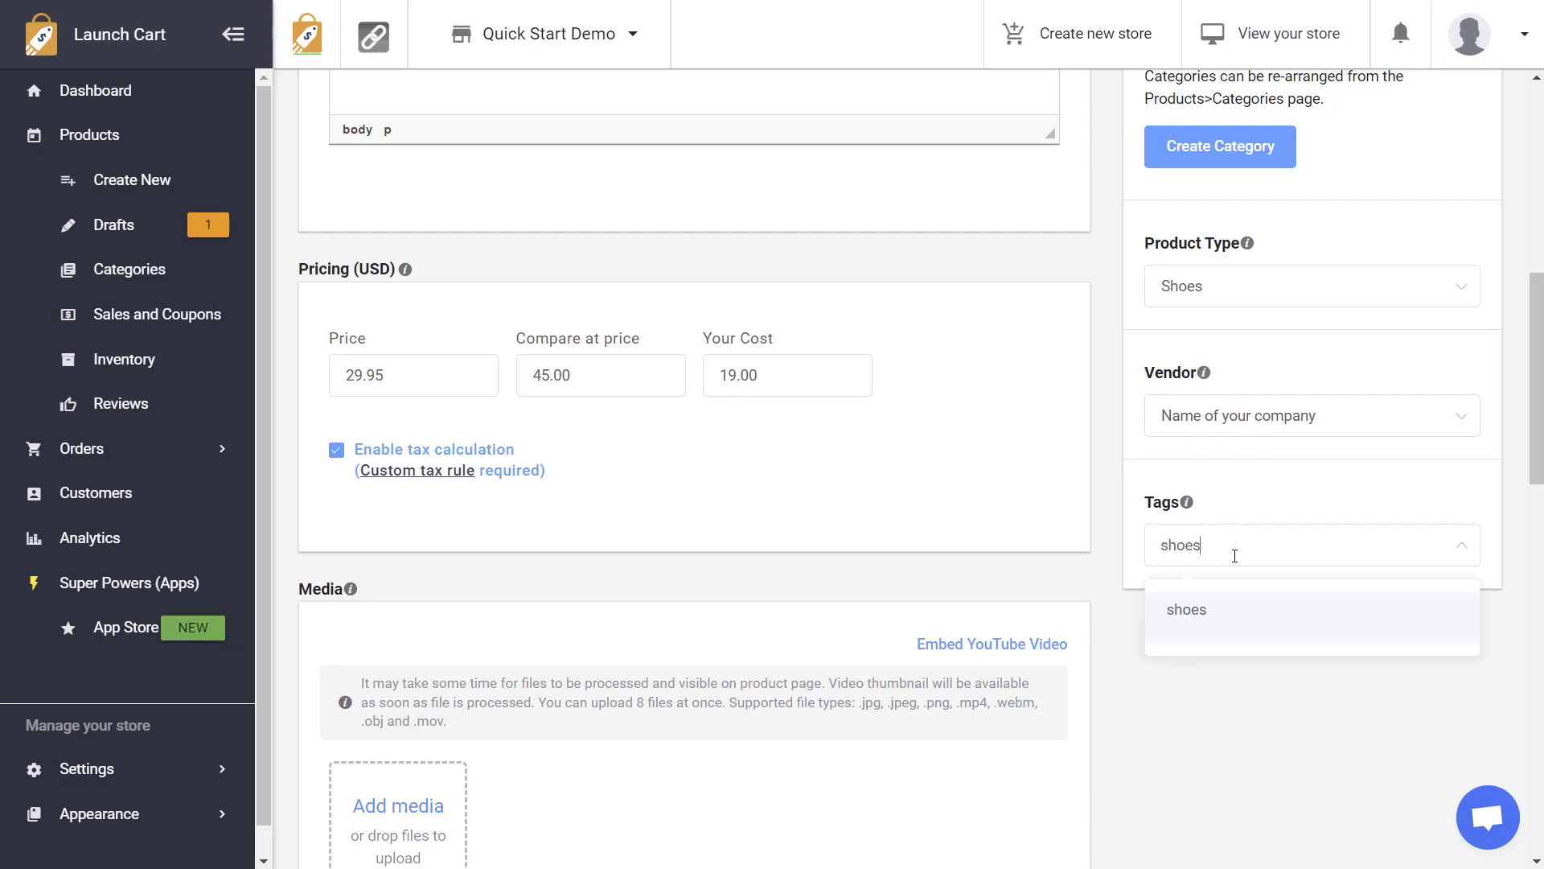
{"action": "key", "text": "Return"}
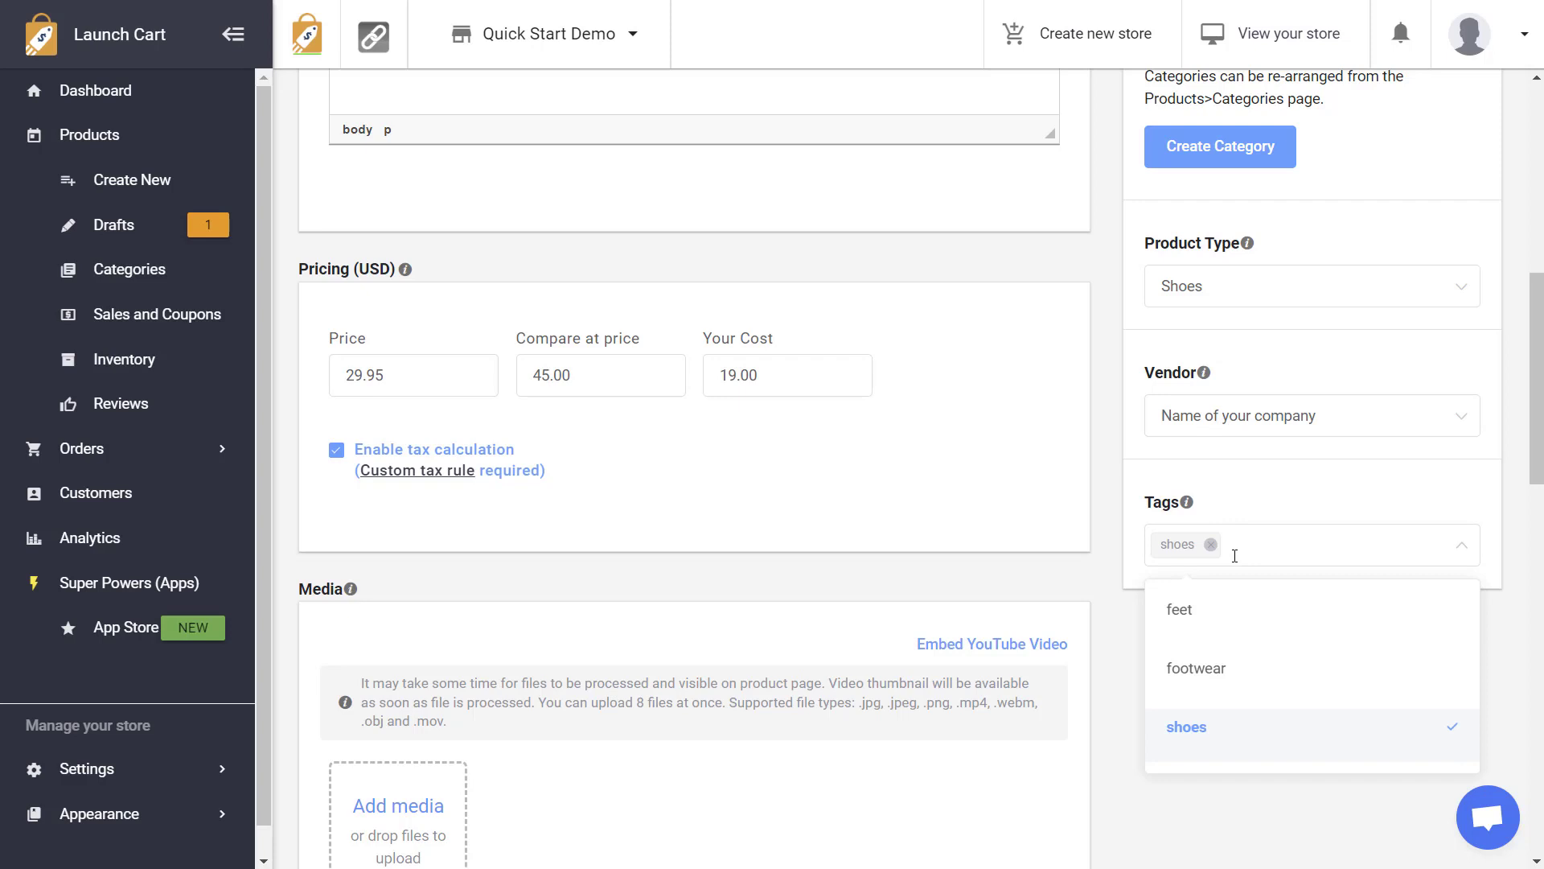
{"action": "left_click", "coordinate": [1227, 669]}
{"action": "left_click", "coordinate": [1139, 491]}
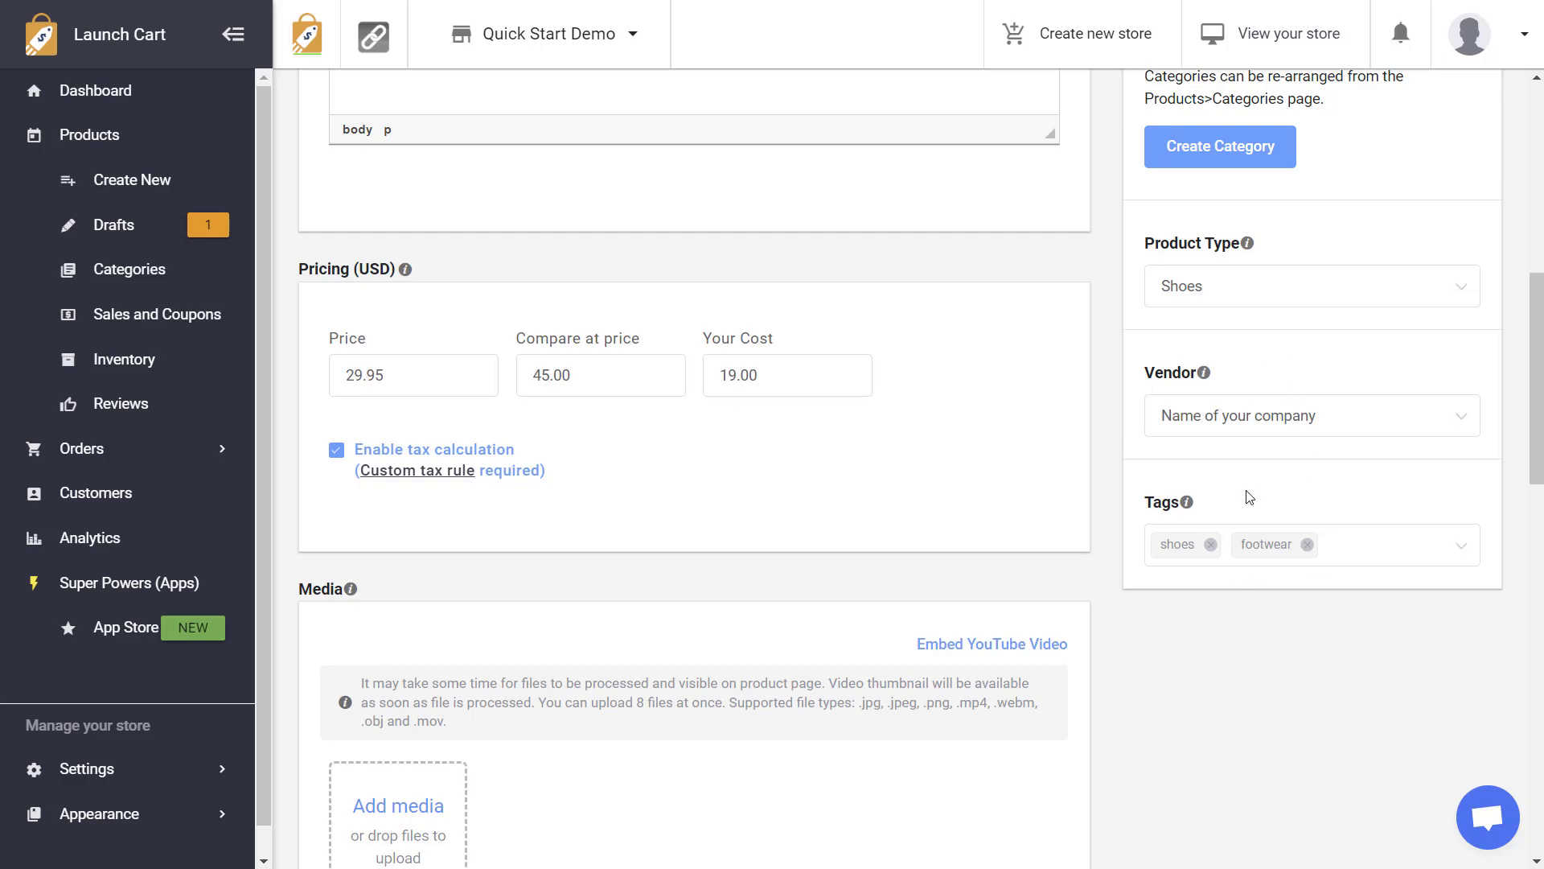
Upload the four shoe images 01, 02, 03 and 04 to the product's media
{"action": "left_click_drag", "start_coordinate": [1538, 330], "coordinate": [1538, 443]}
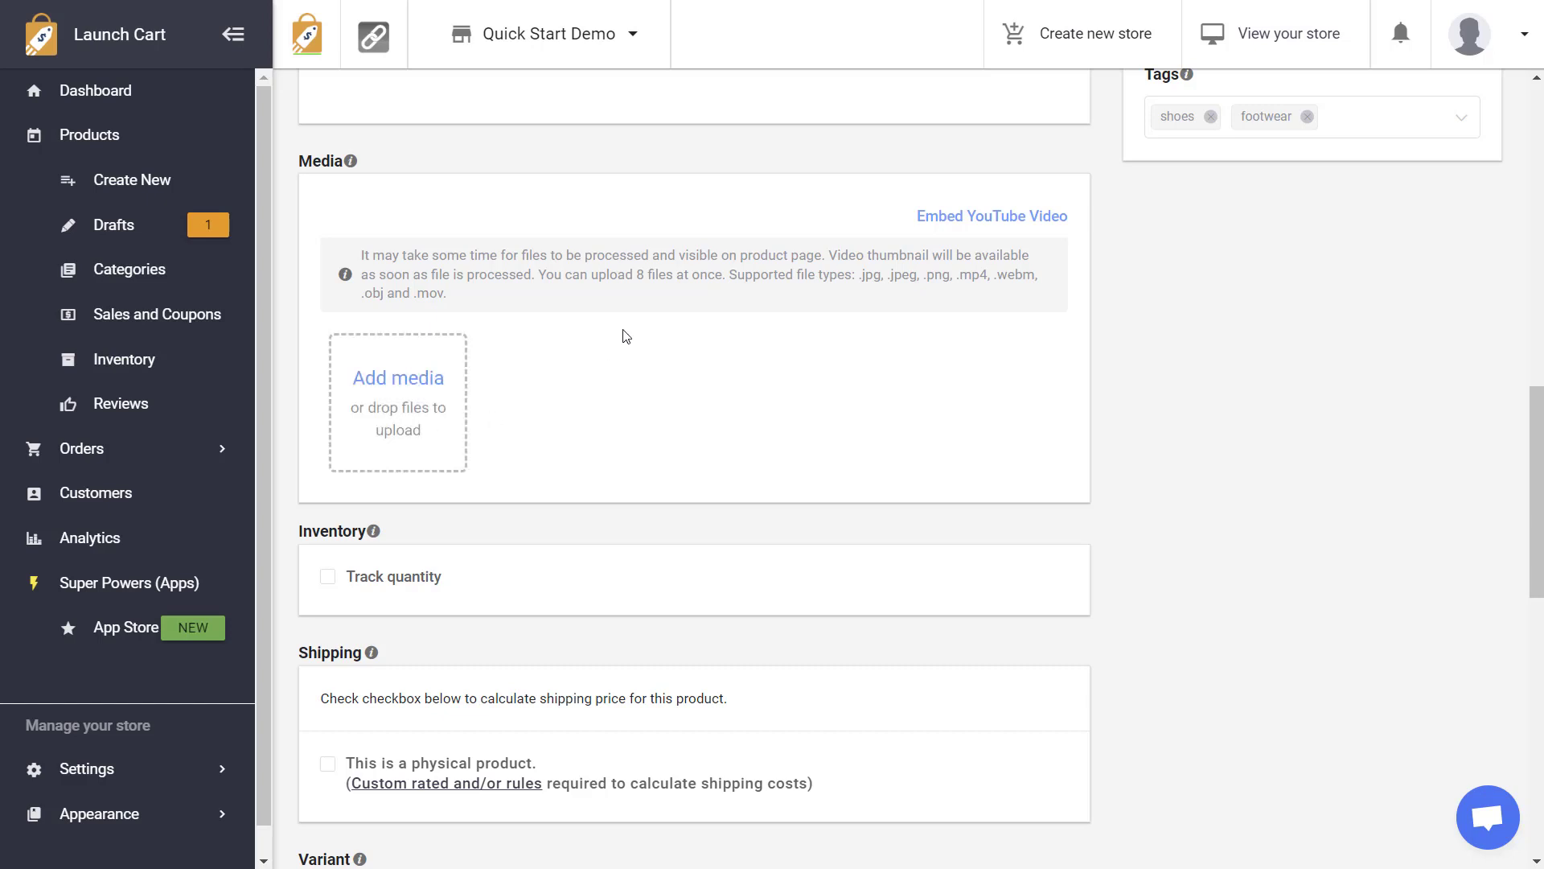
{"action": "left_click", "coordinate": [412, 400]}
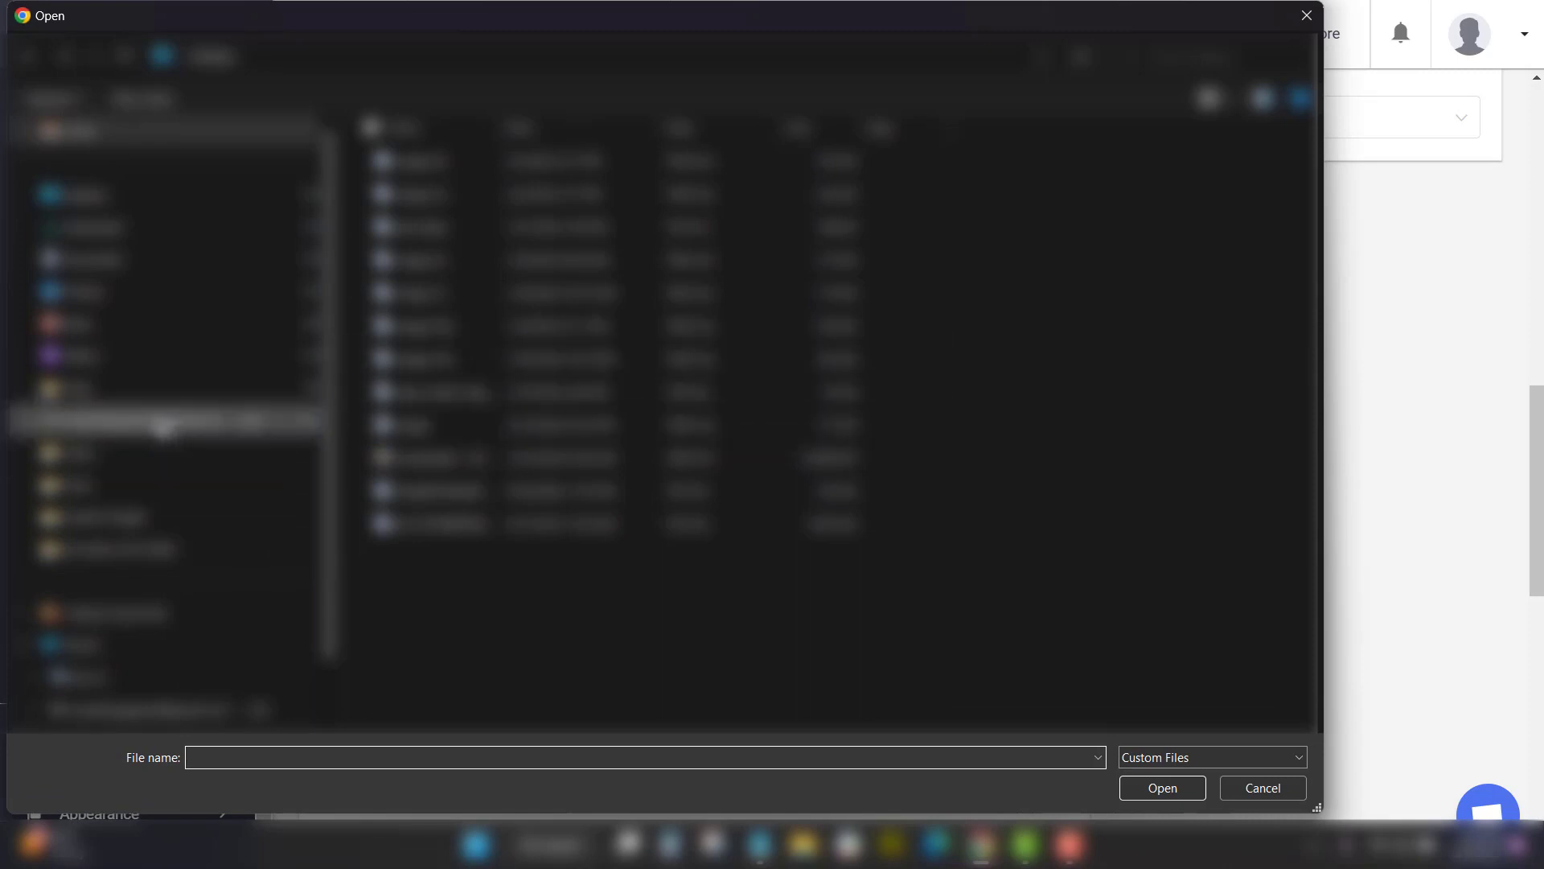
{"action": "left_click", "coordinate": [160, 426]}
{"action": "double_click", "coordinate": [450, 227]}
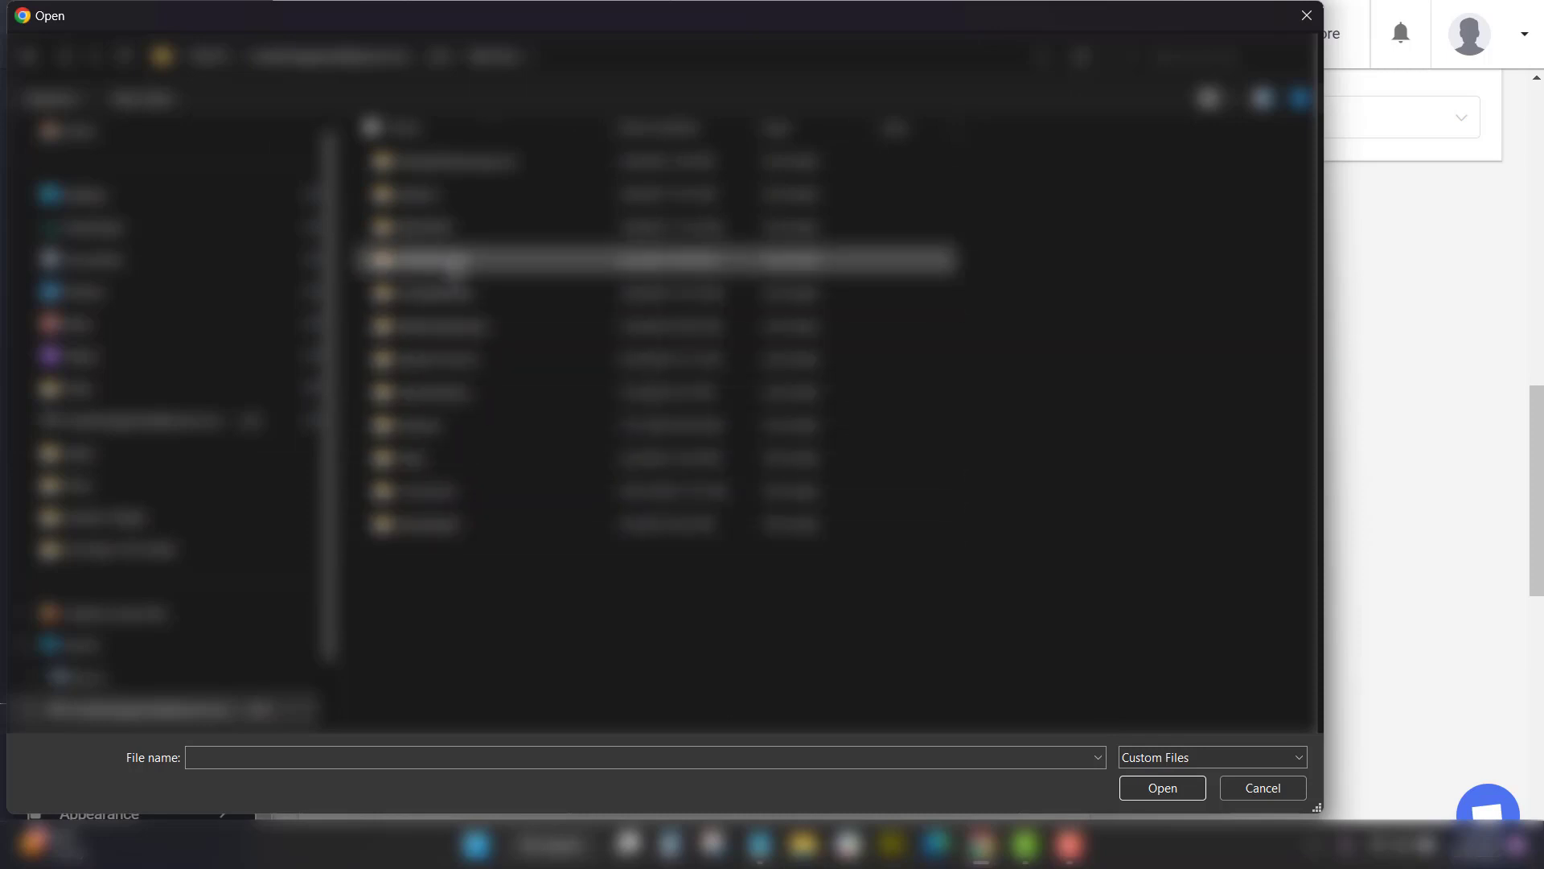
{"action": "double_click", "coordinate": [450, 259]}
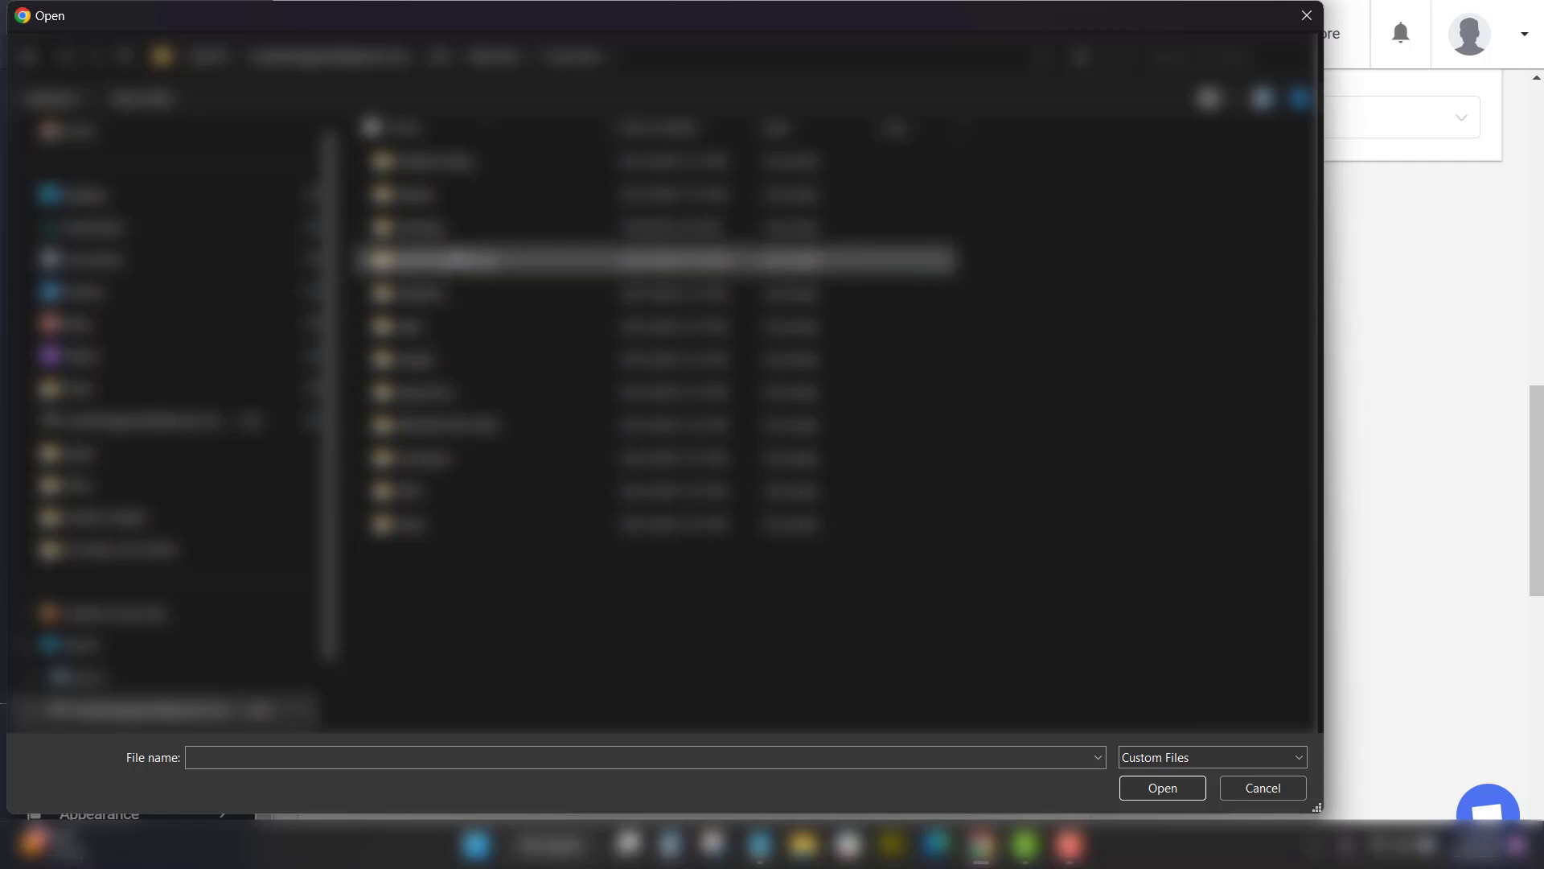
{"action": "double_click", "coordinate": [451, 259]}
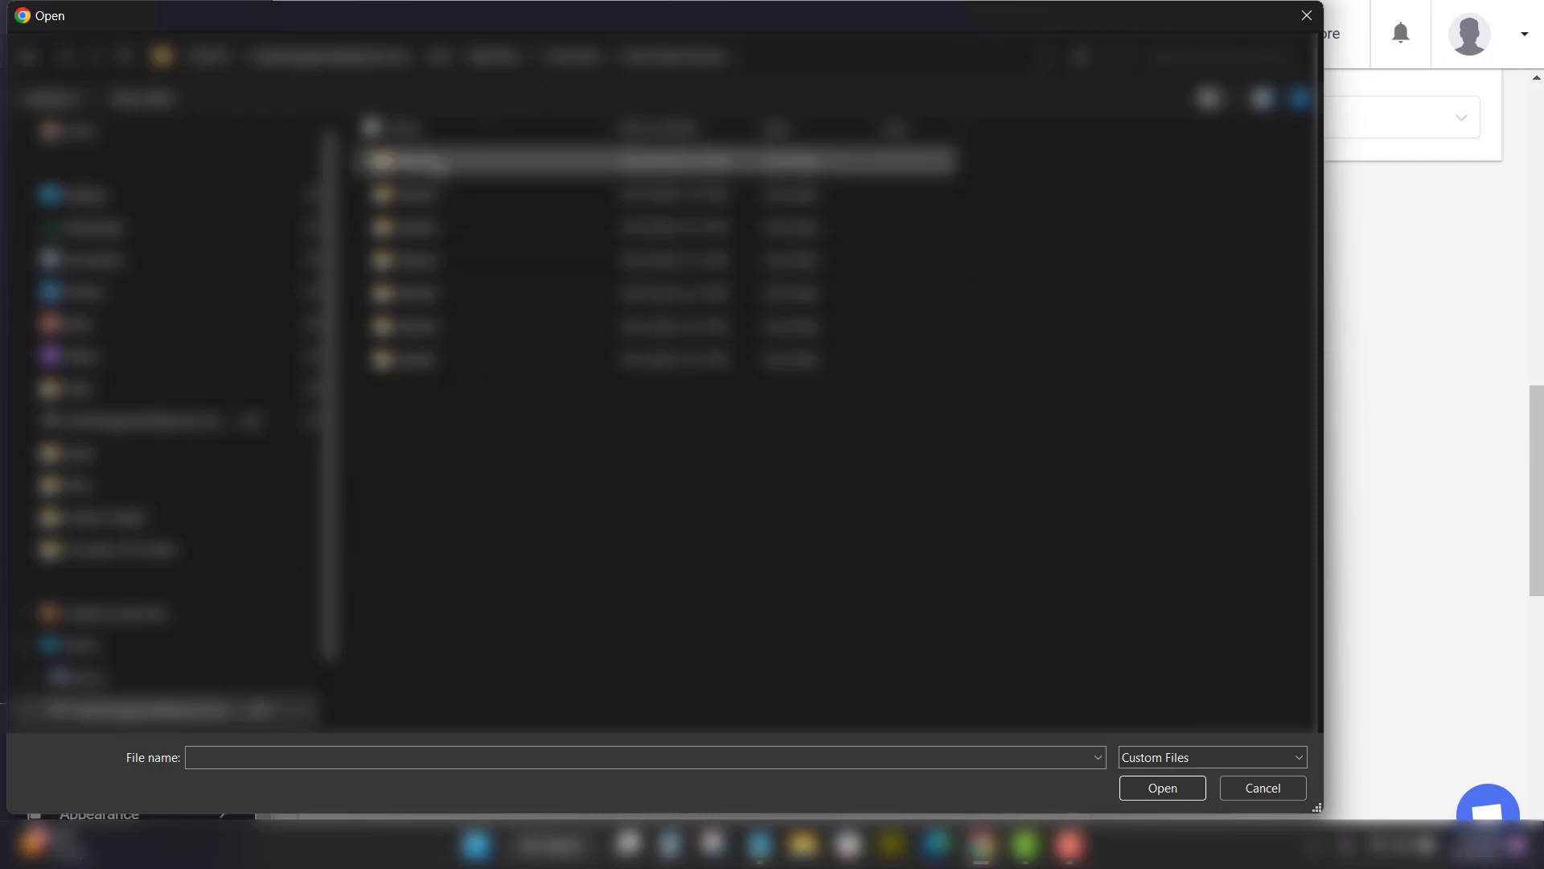
{"action": "double_click", "coordinate": [450, 165]}
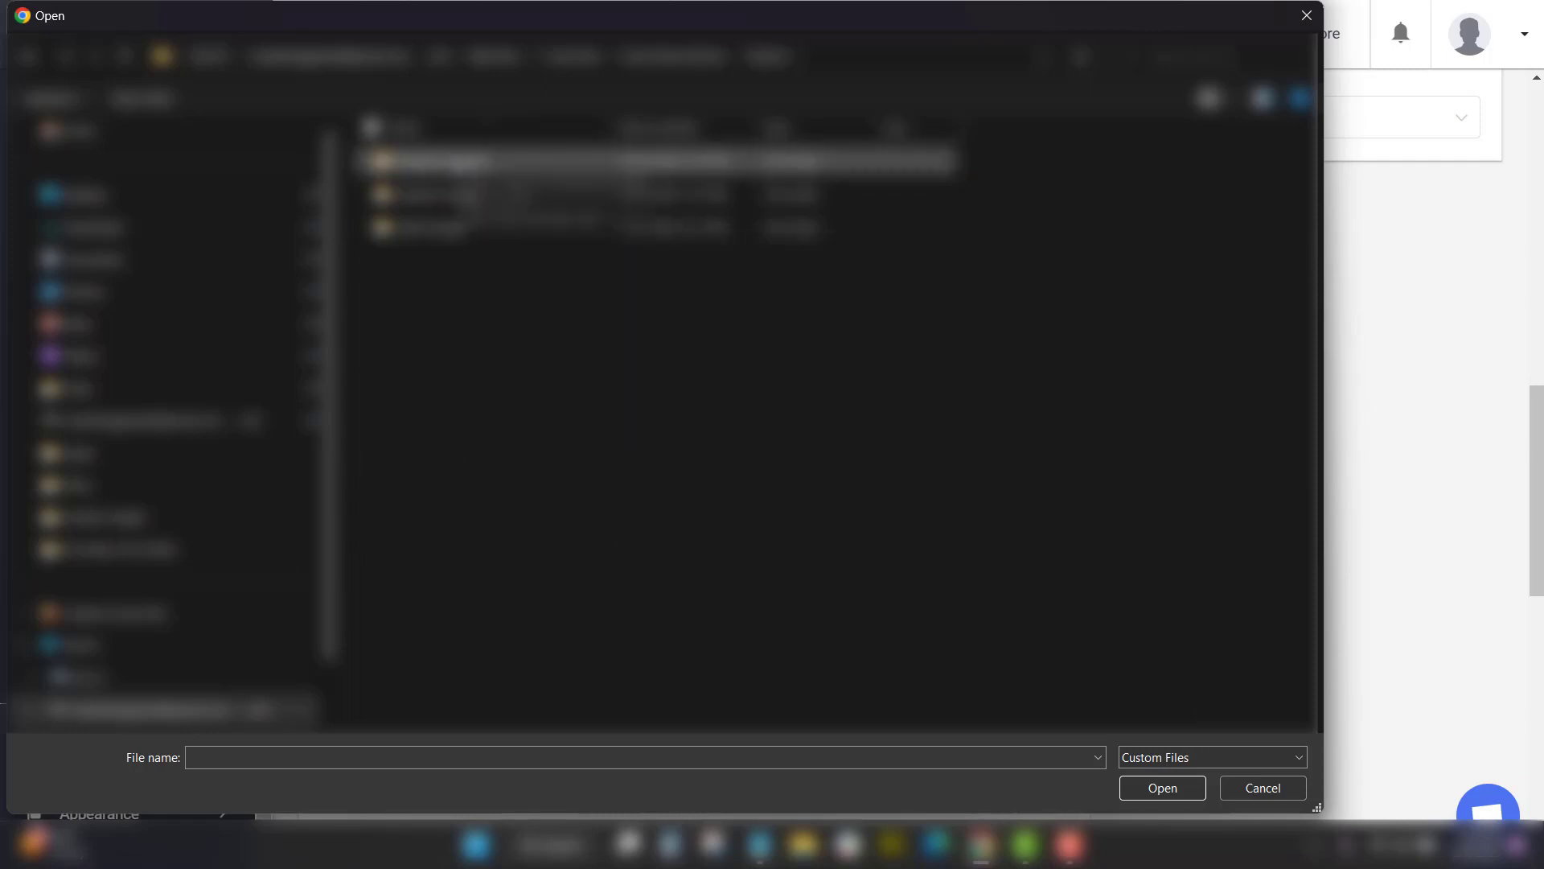
{"action": "double_click", "coordinate": [451, 194]}
{"action": "left_click", "coordinate": [407, 185]}
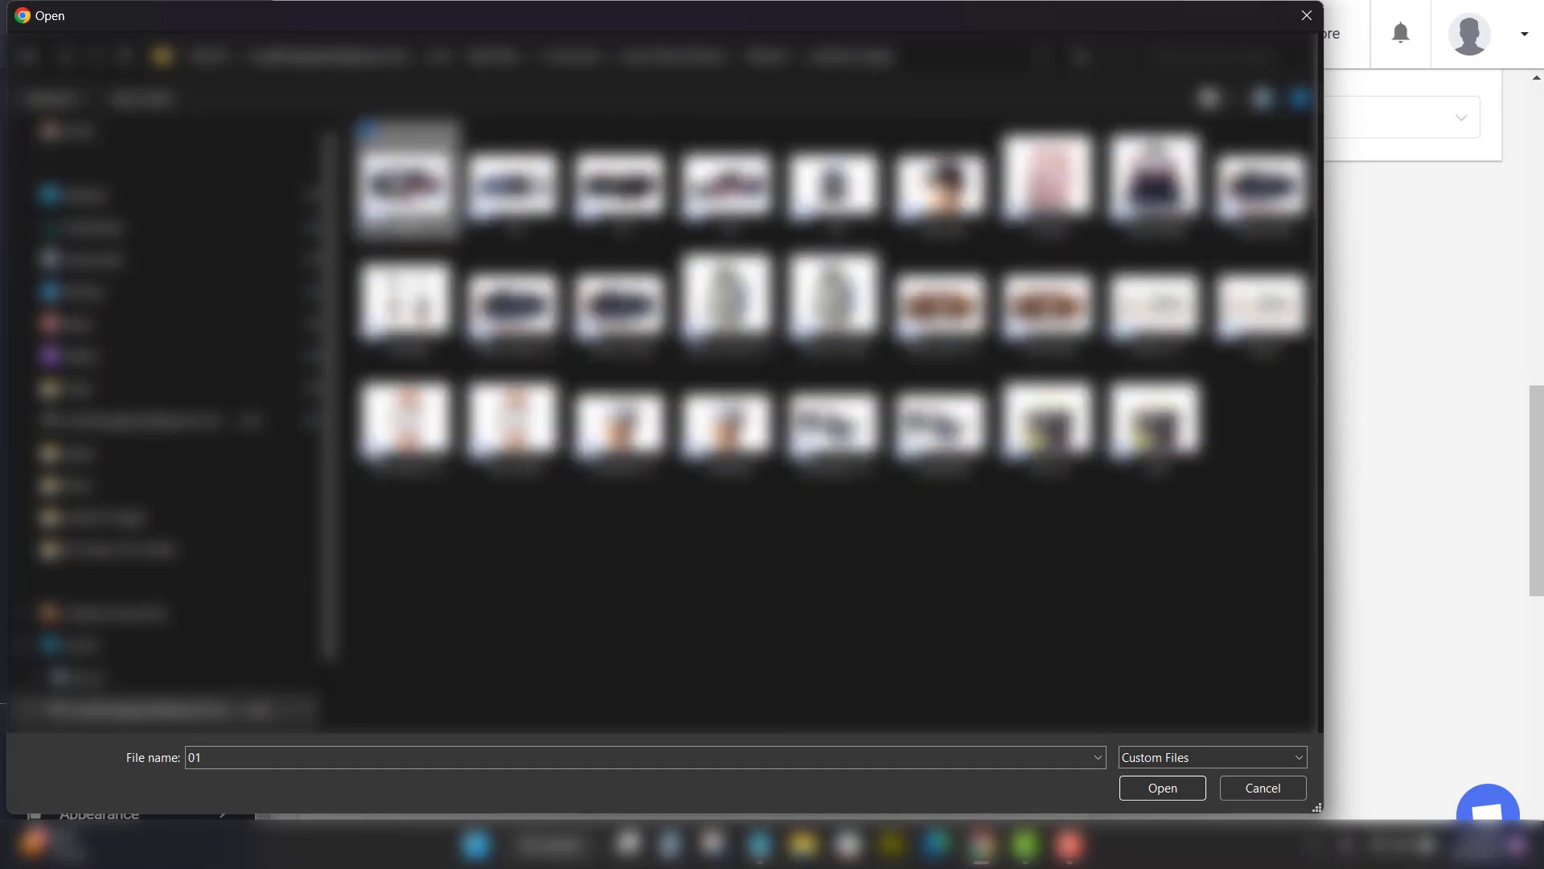
{"action": "left_click", "coordinate": [512, 185], "text": "ctrl"}
{"action": "left_click", "coordinate": [619, 185], "text": "ctrl"}
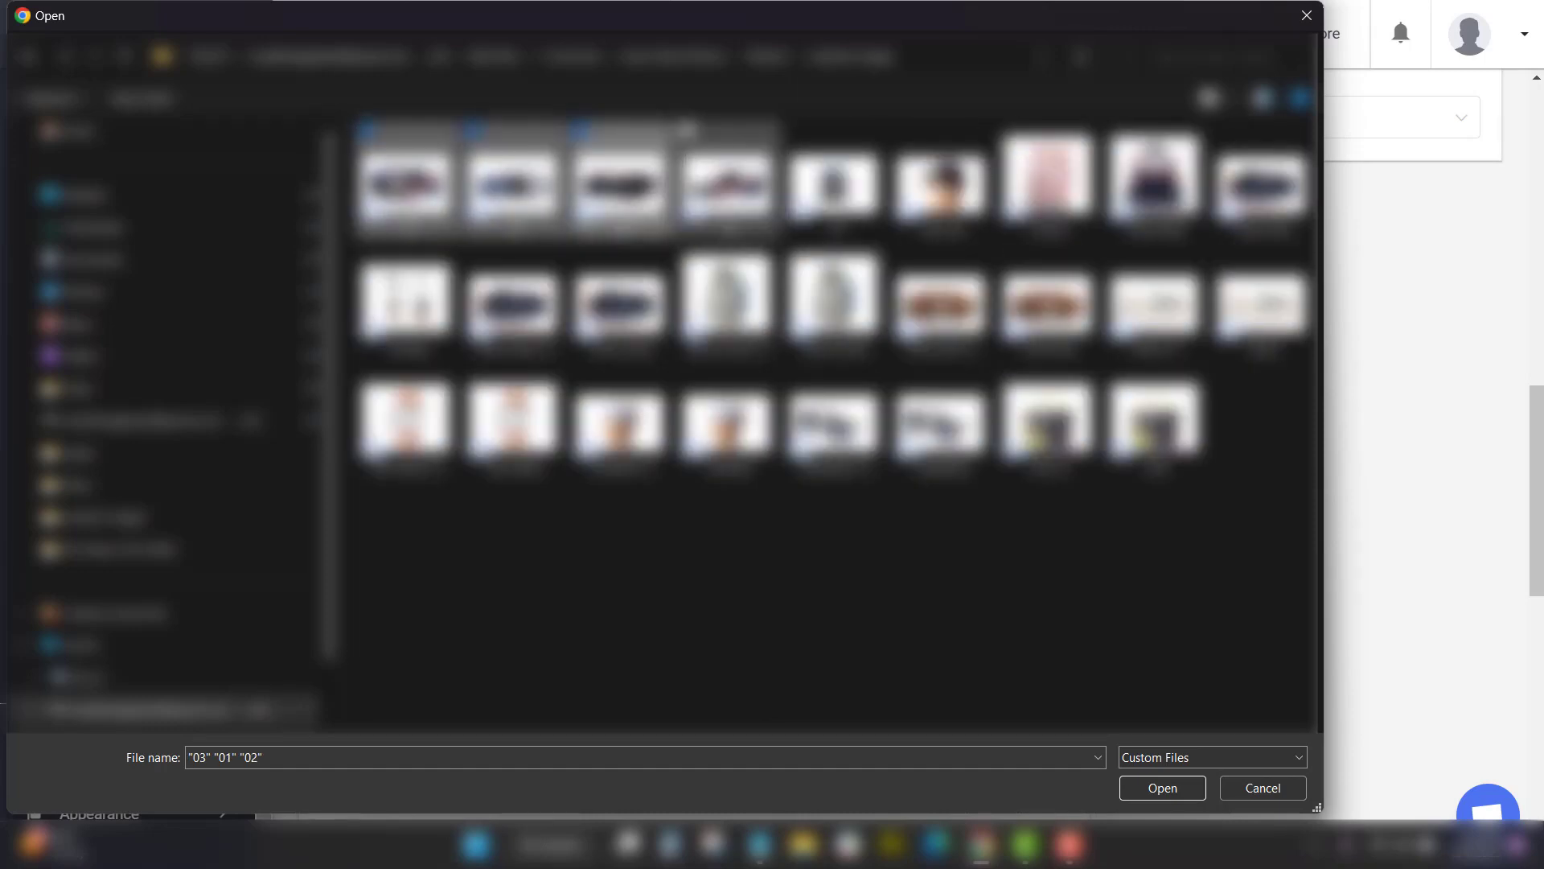
{"action": "left_click", "coordinate": [726, 185], "text": "ctrl"}
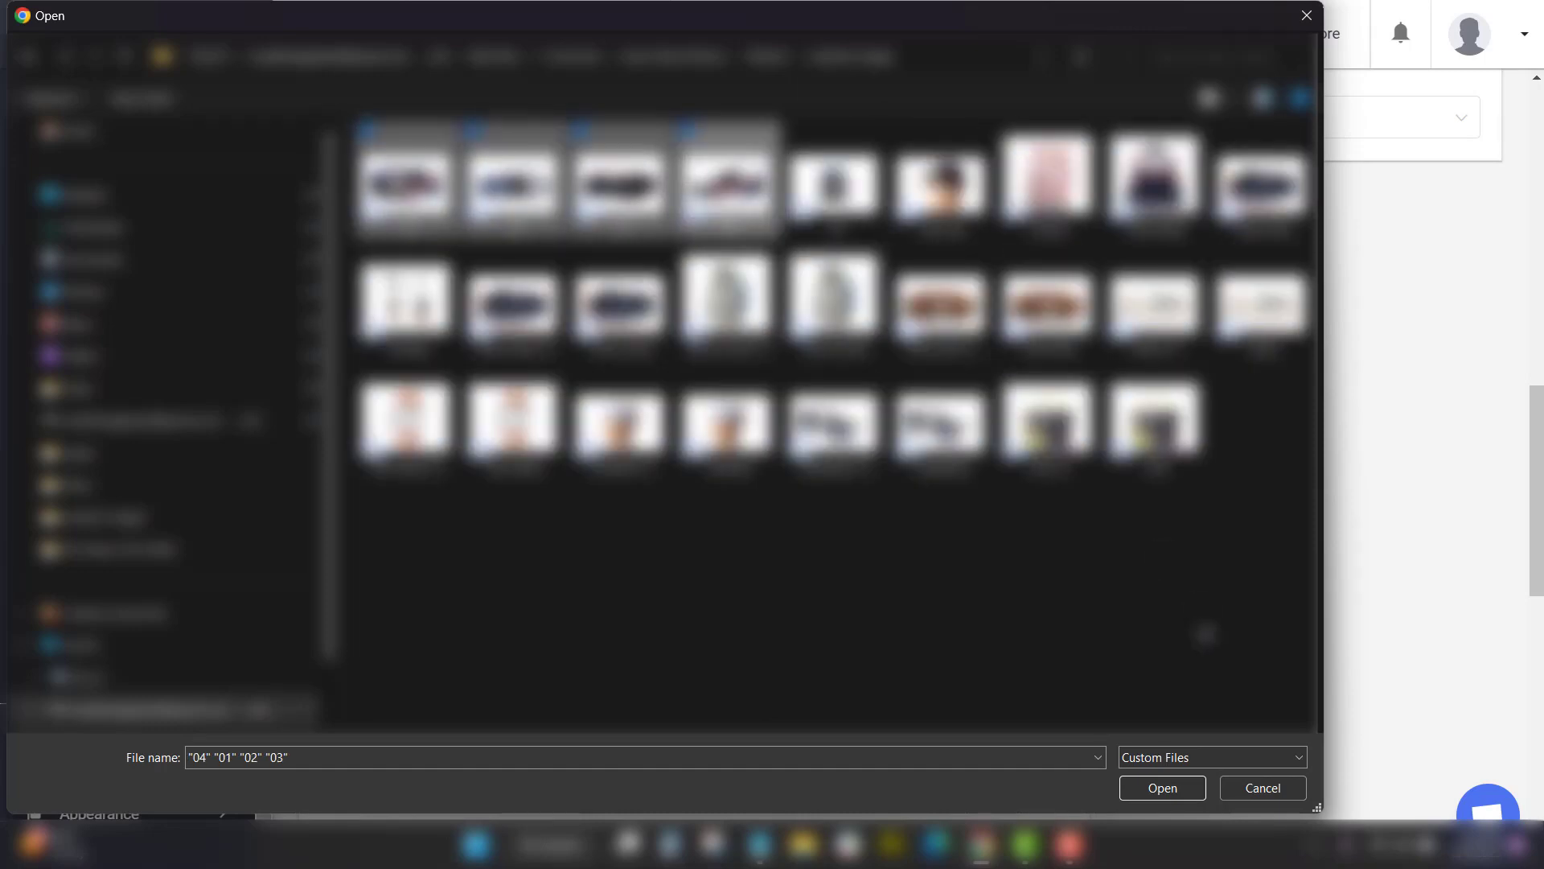
{"action": "left_click", "coordinate": [1163, 788]}
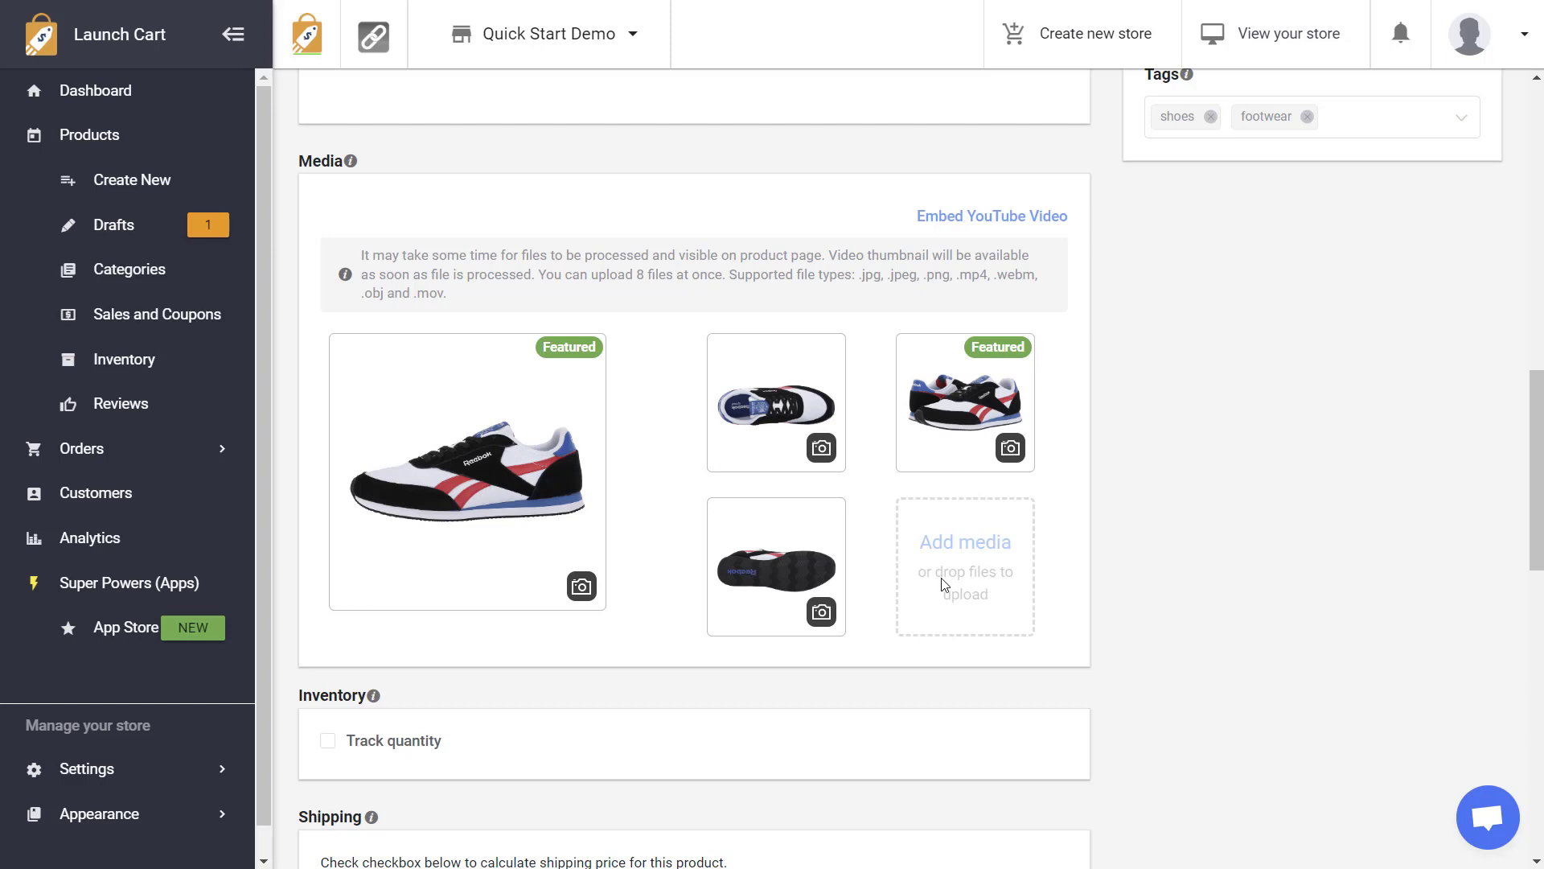
Examine the option for embedding a YouTube video in the product media without adding one
{"action": "mouse_move", "coordinate": [576, 552]}
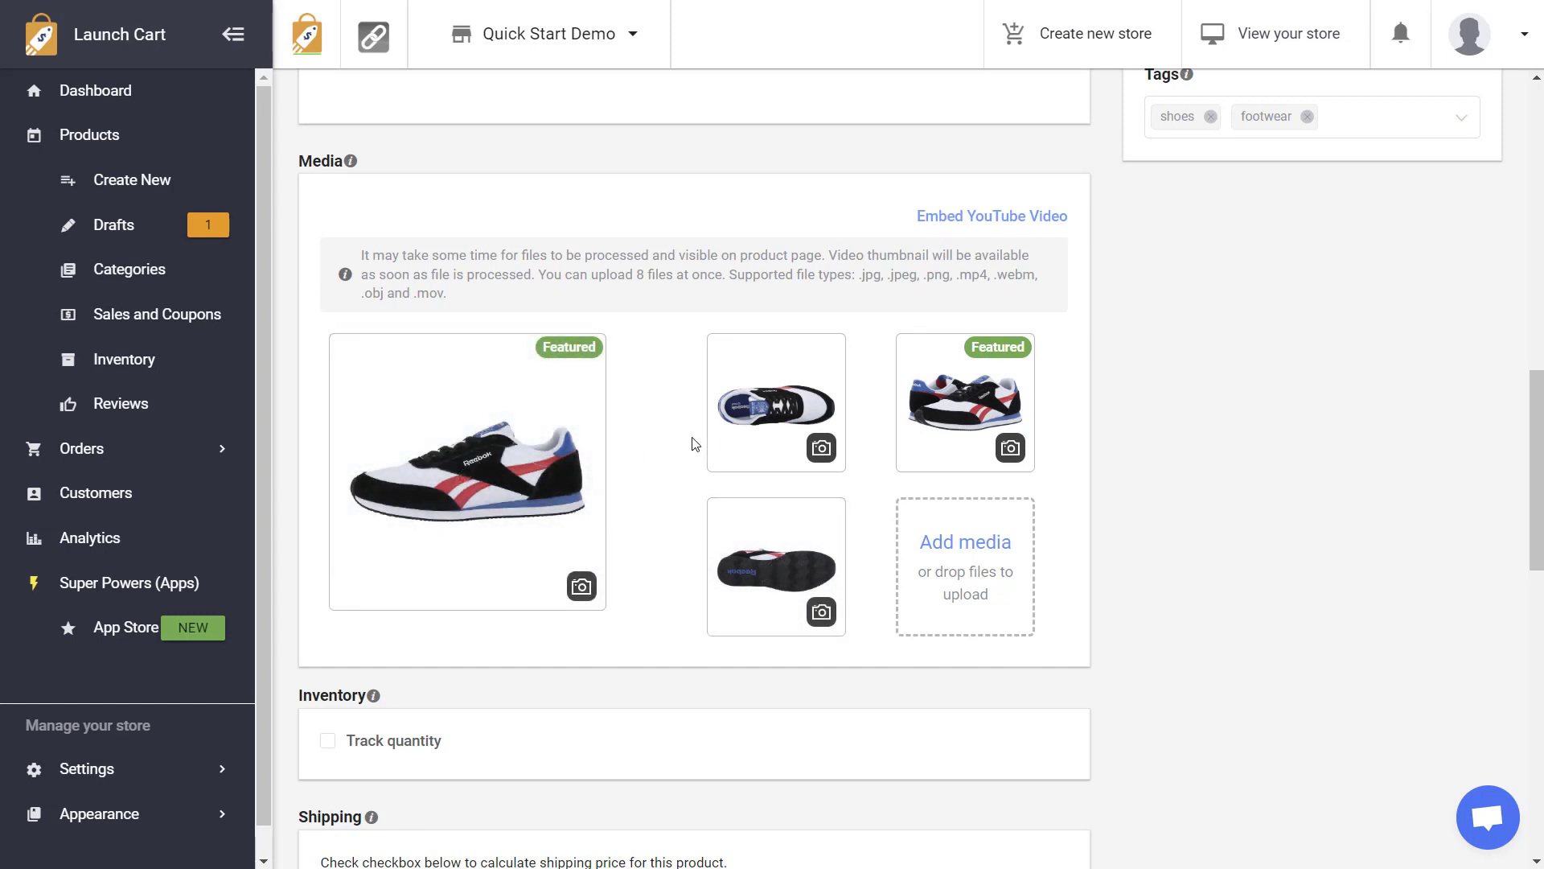
{"action": "left_click", "coordinate": [1000, 221]}
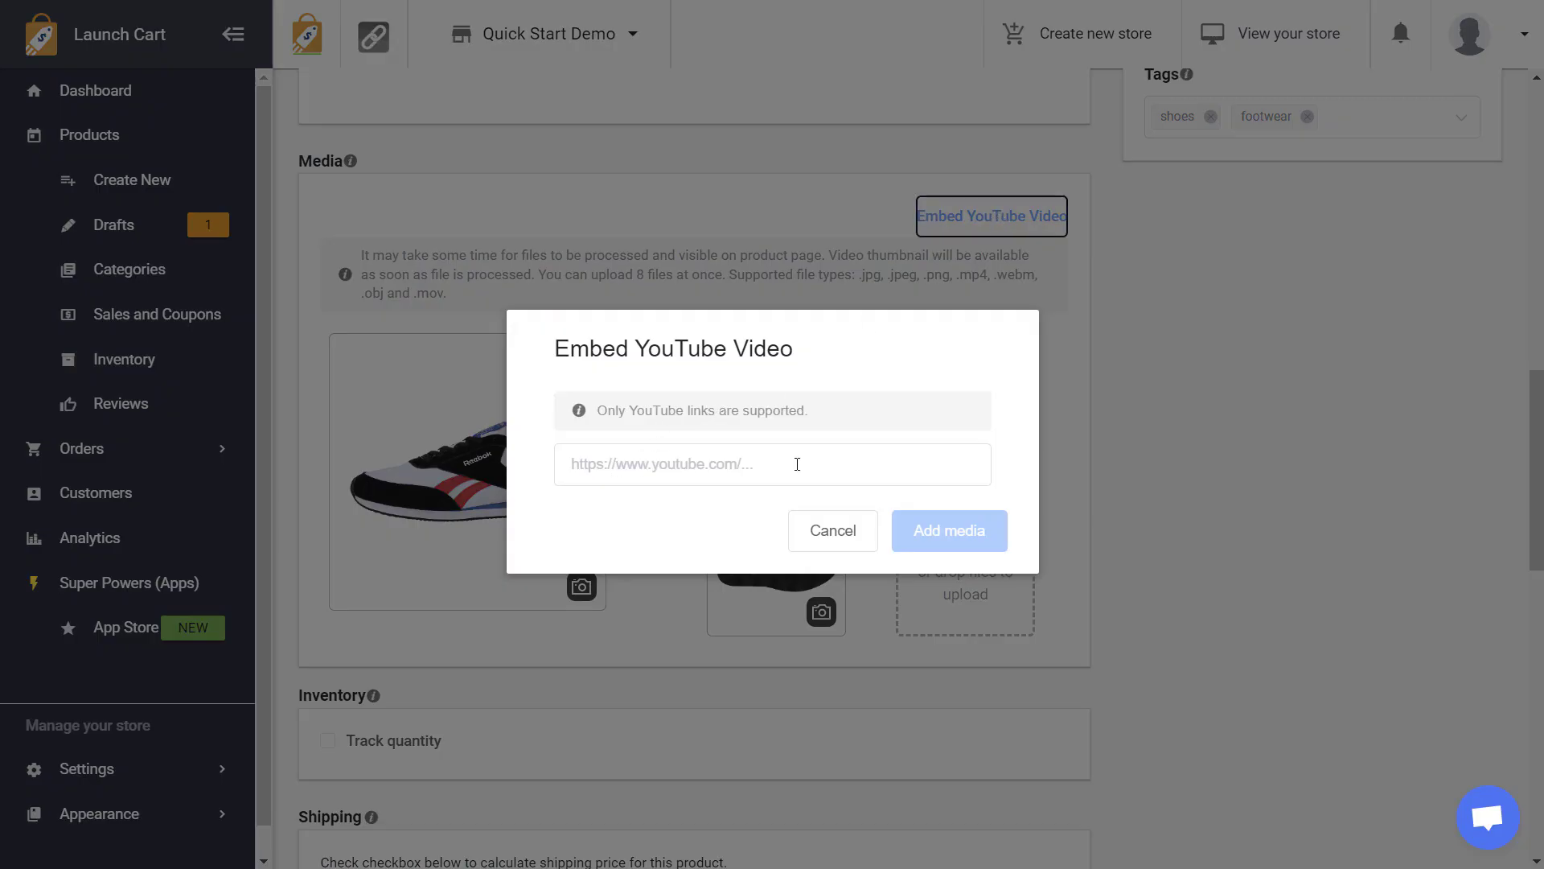
{"action": "left_click", "coordinate": [833, 550]}
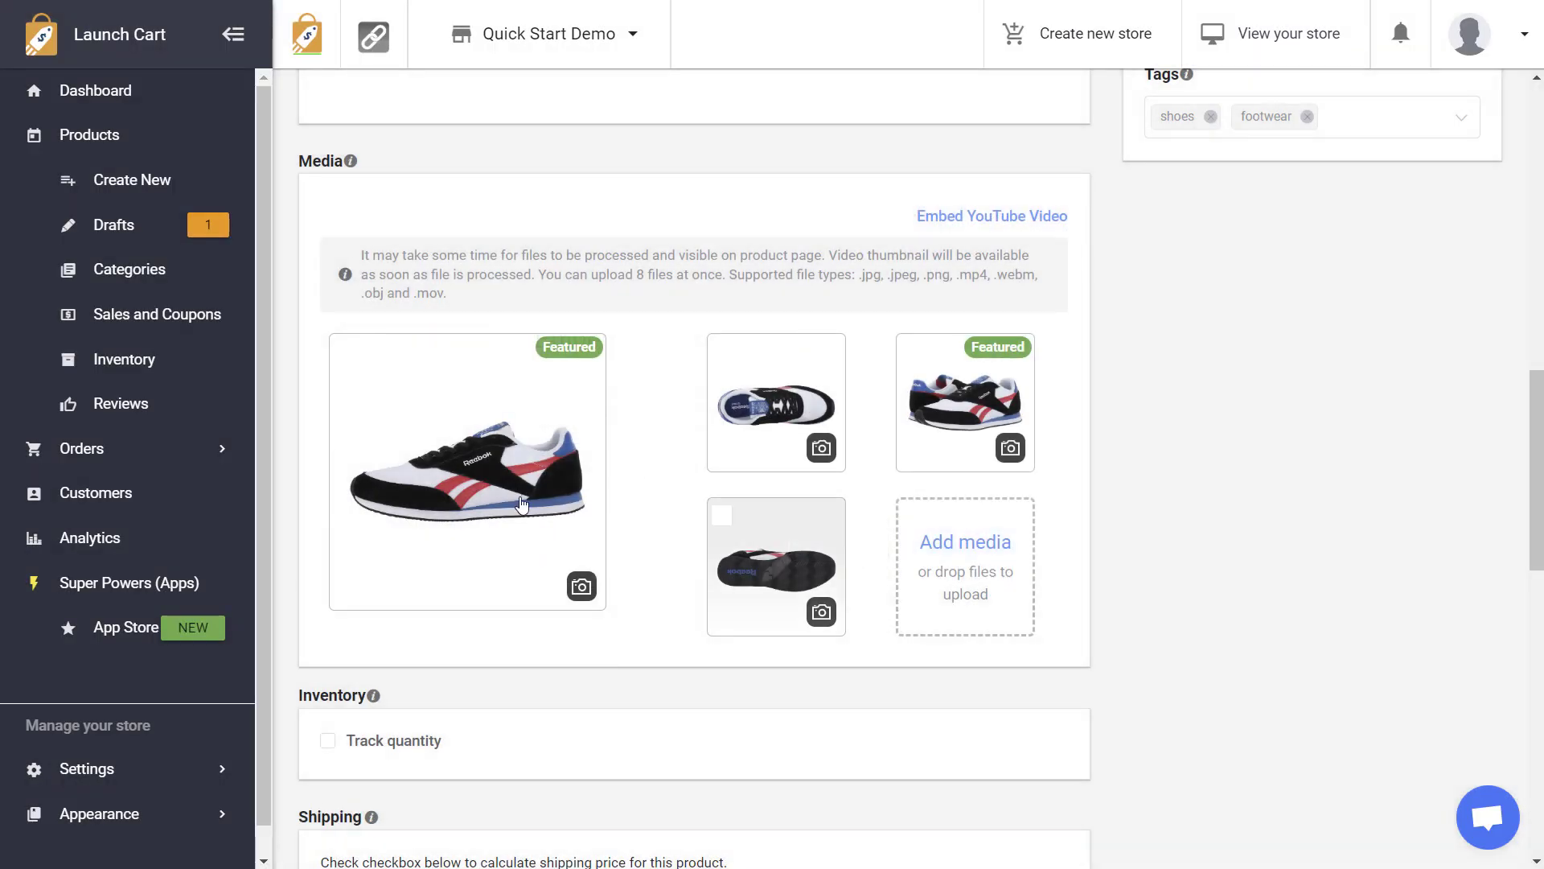
Reorder the product images so the picture of both shoes is featured, followed by the sole, top and side views
{"action": "left_click_drag", "start_coordinate": [477, 486], "coordinate": [481, 412]}
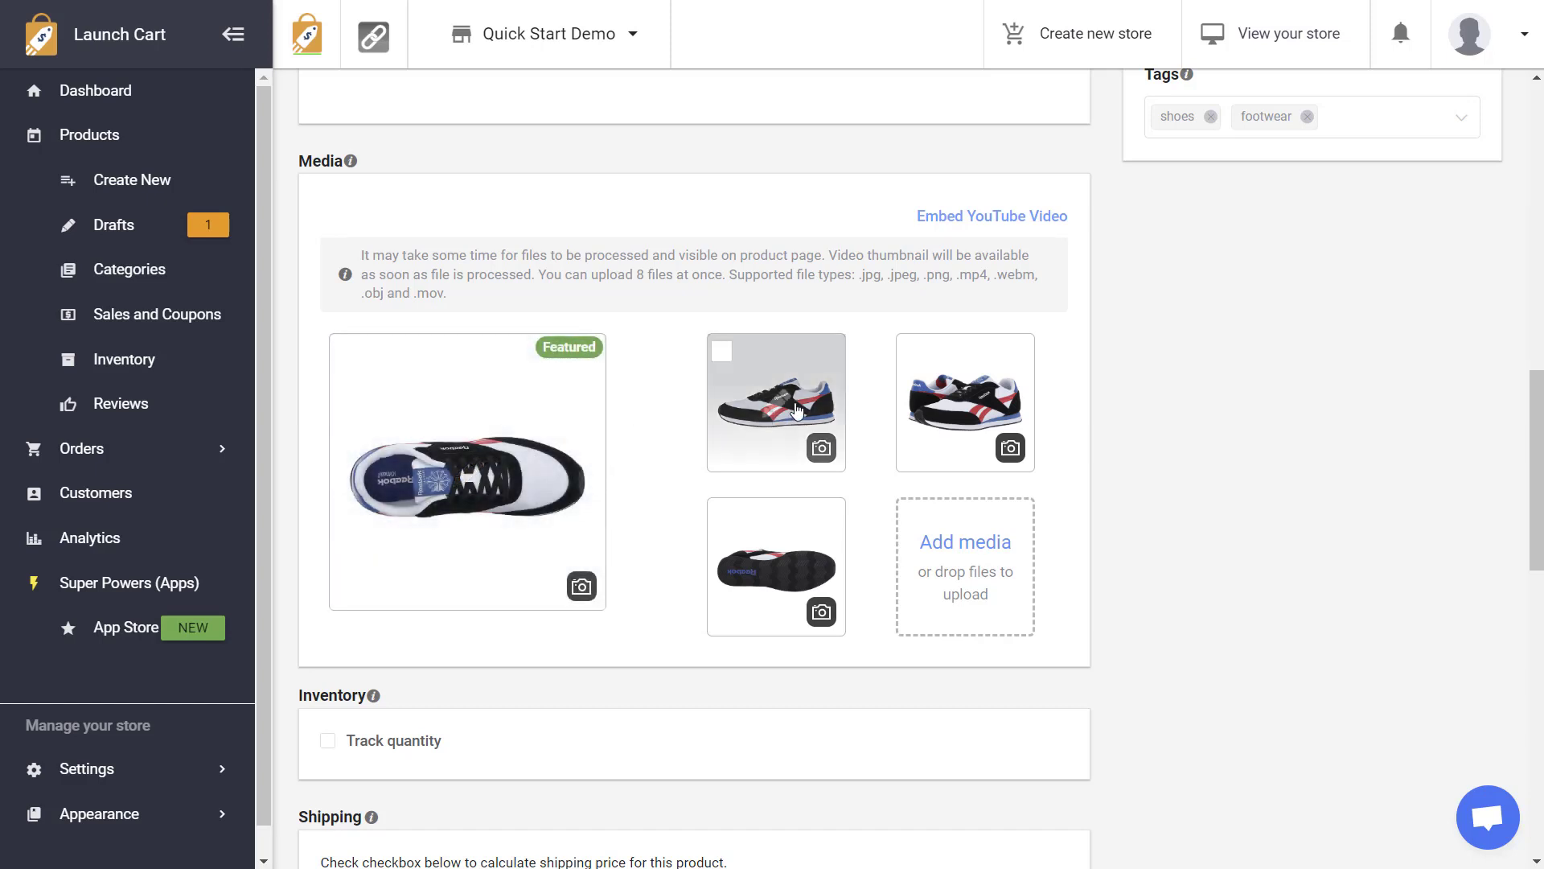
{"action": "left_click_drag", "start_coordinate": [950, 408], "coordinate": [466, 446]}
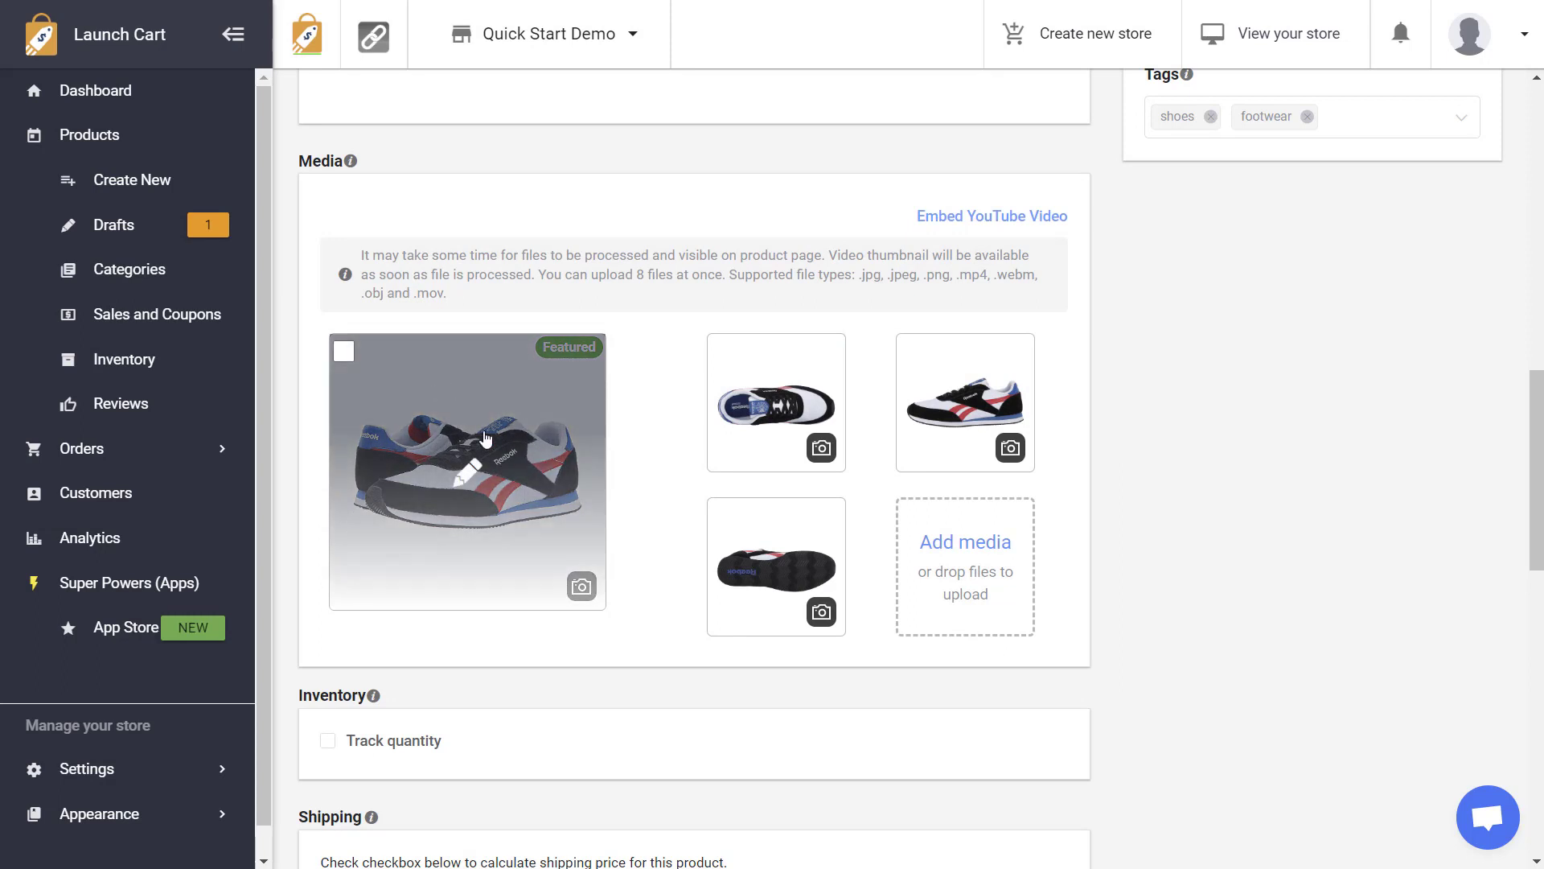
{"action": "mouse_move", "coordinate": [524, 488]}
{"action": "left_click_drag", "start_coordinate": [513, 497], "coordinate": [534, 473]}
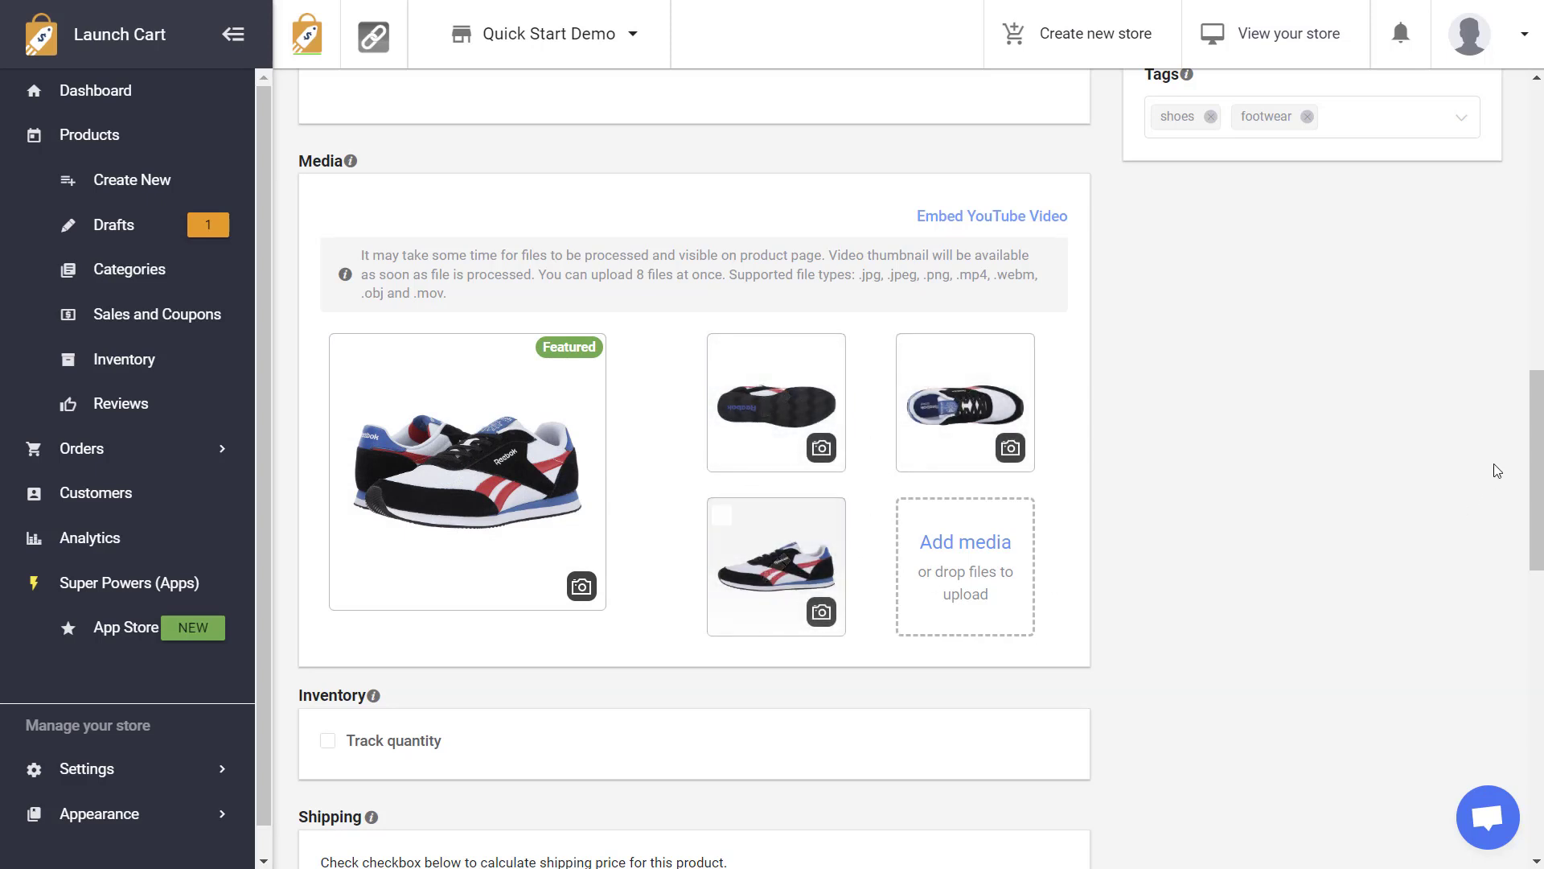
Enable quantity tracking in the product's inventory and set the quantity to 10
{"action": "left_click_drag", "start_coordinate": [1538, 410], "coordinate": [1536, 529]}
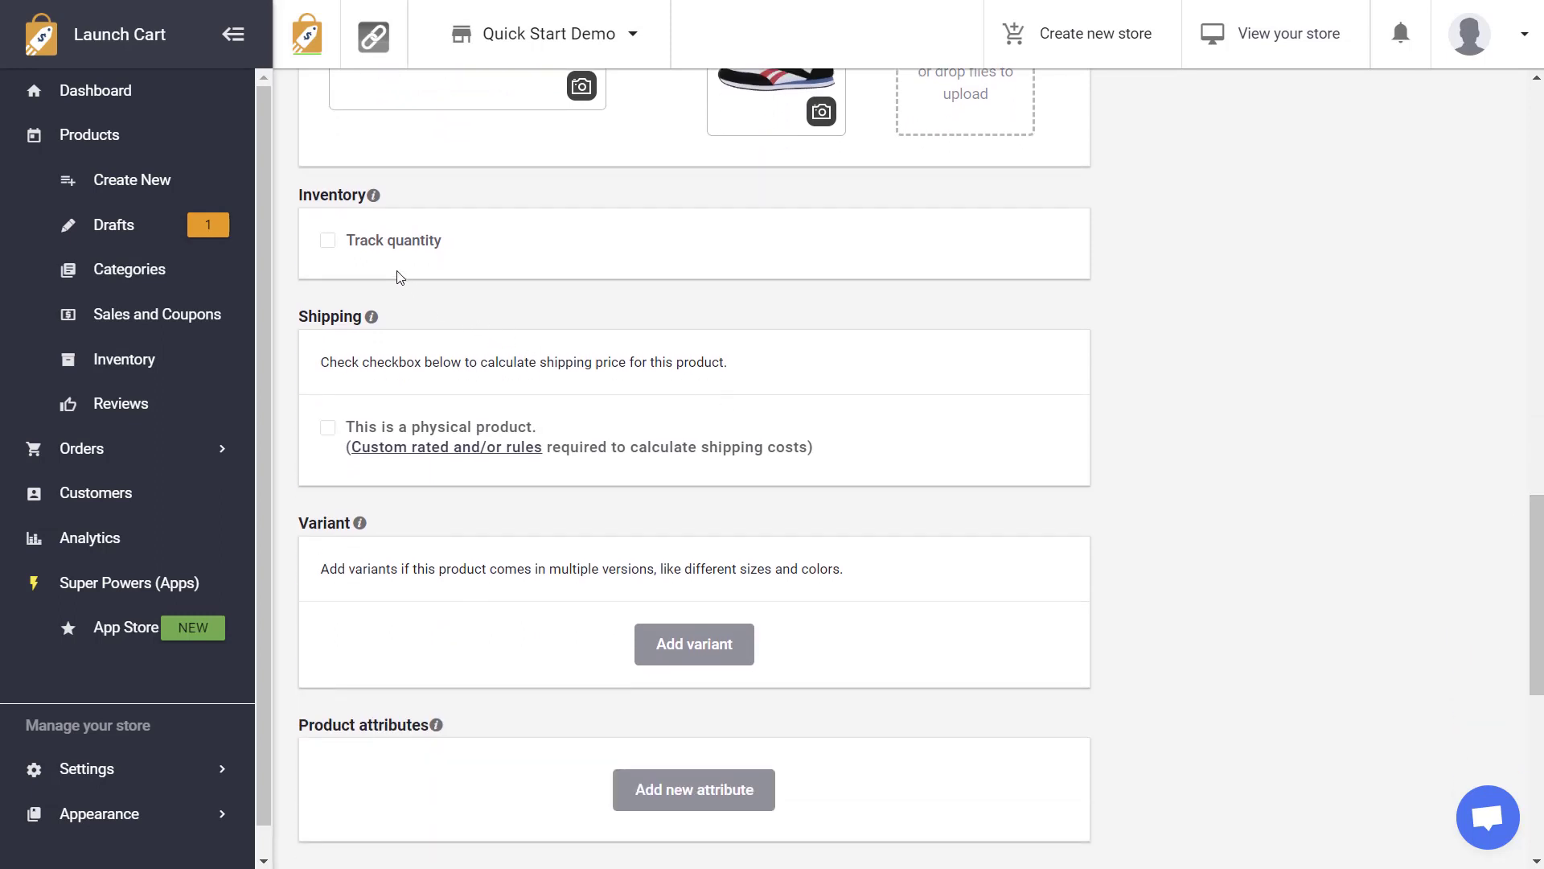
{"action": "left_click", "coordinate": [328, 242]}
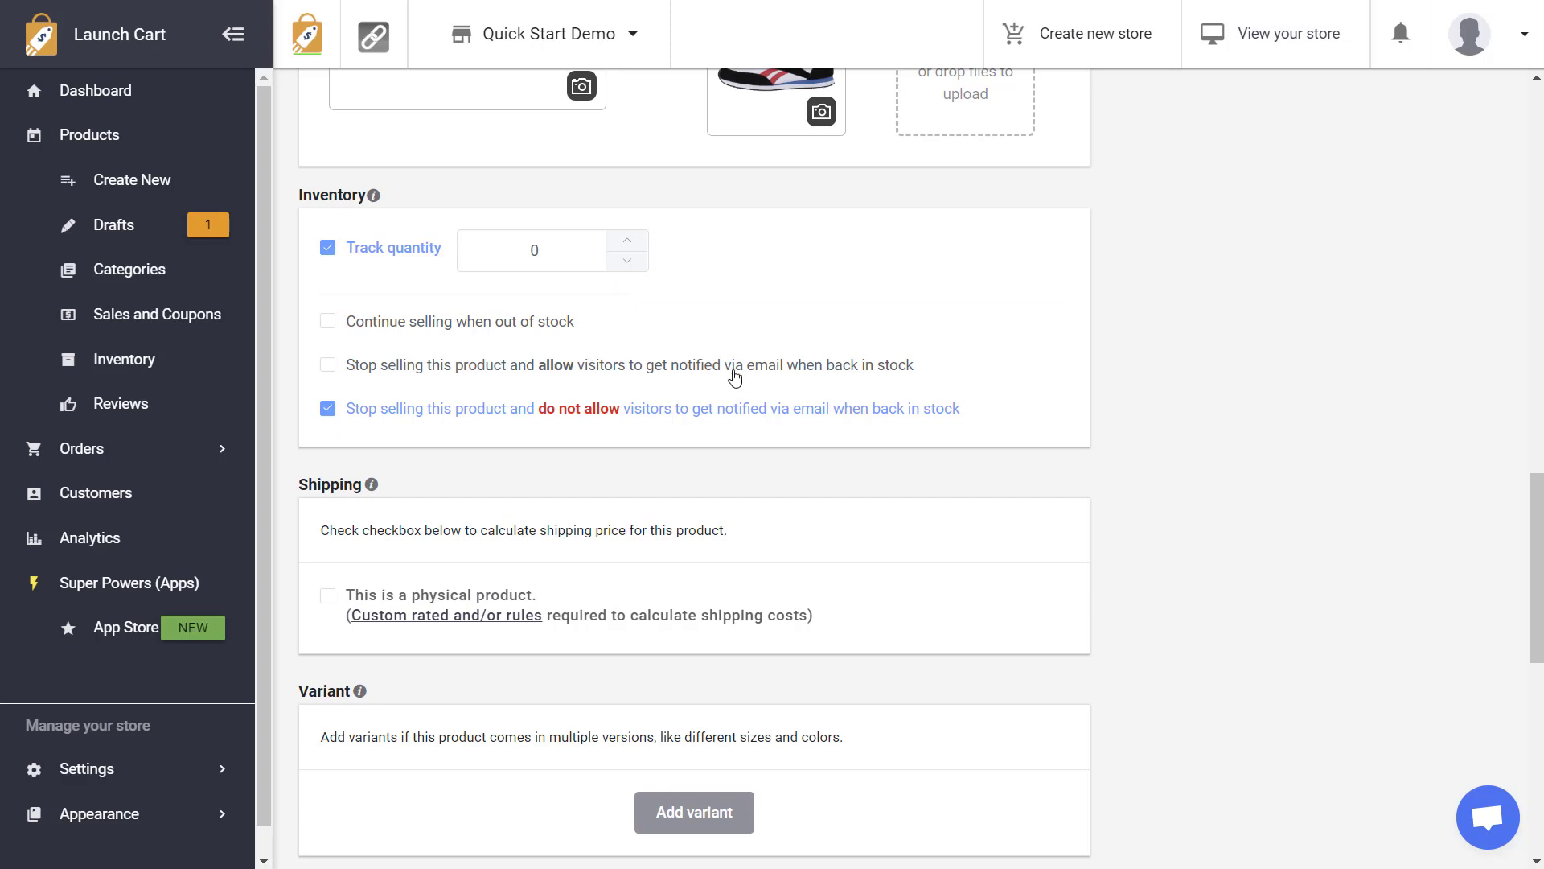
{"action": "scroll", "coordinate": [732, 378], "scroll_direction": "up", "scroll_amount": 3}
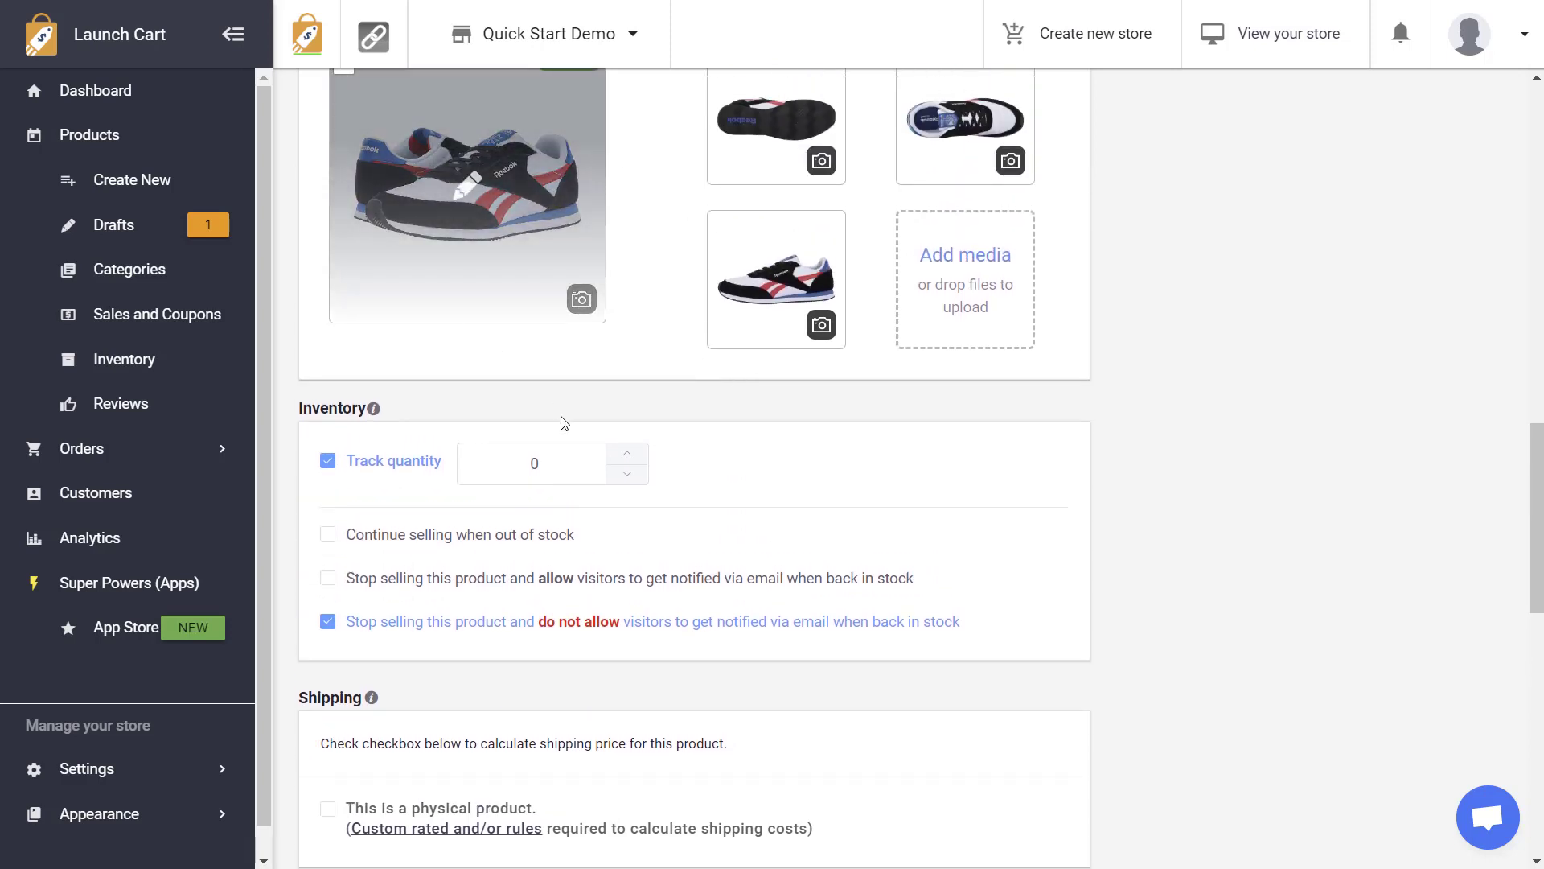
{"action": "scroll", "coordinate": [625, 464], "scroll_direction": "up", "scroll_amount": 9}
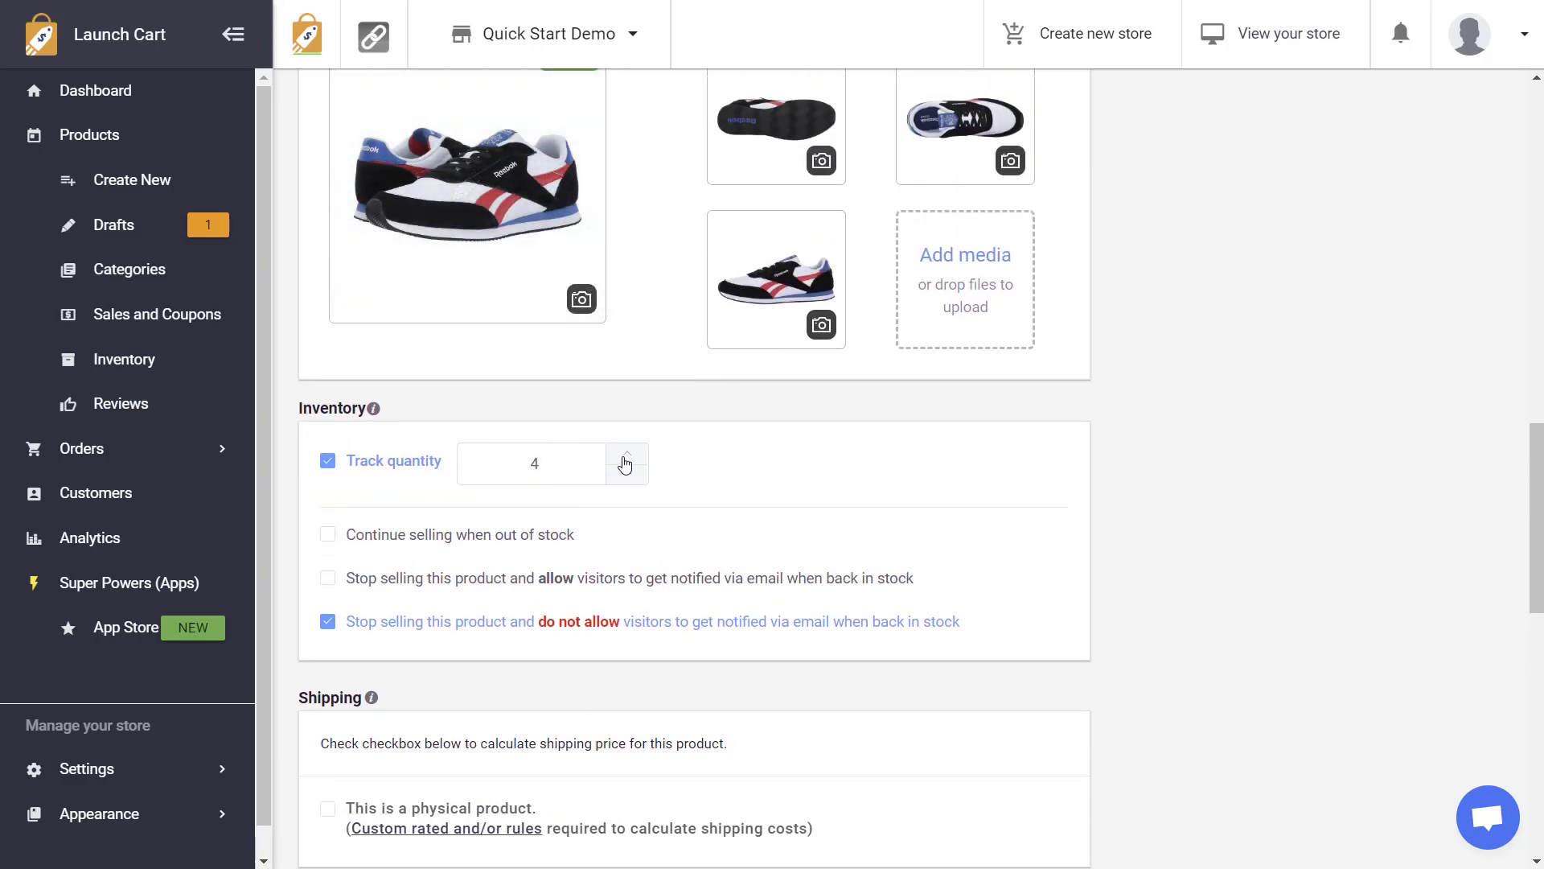
{"action": "scroll", "coordinate": [645, 472], "scroll_direction": "up", "scroll_amount": 1}
{"action": "left_click_drag", "start_coordinate": [557, 471], "coordinate": [505, 473]}
{"action": "type", "text": "5"}
{"action": "left_click_drag", "start_coordinate": [541, 469], "coordinate": [424, 481]}
{"action": "type", "text": "10"}
Try the option to continue selling when out of stock, lowering the tracked quantity stepwise and resetting it to 10
{"action": "left_click", "coordinate": [330, 536]}
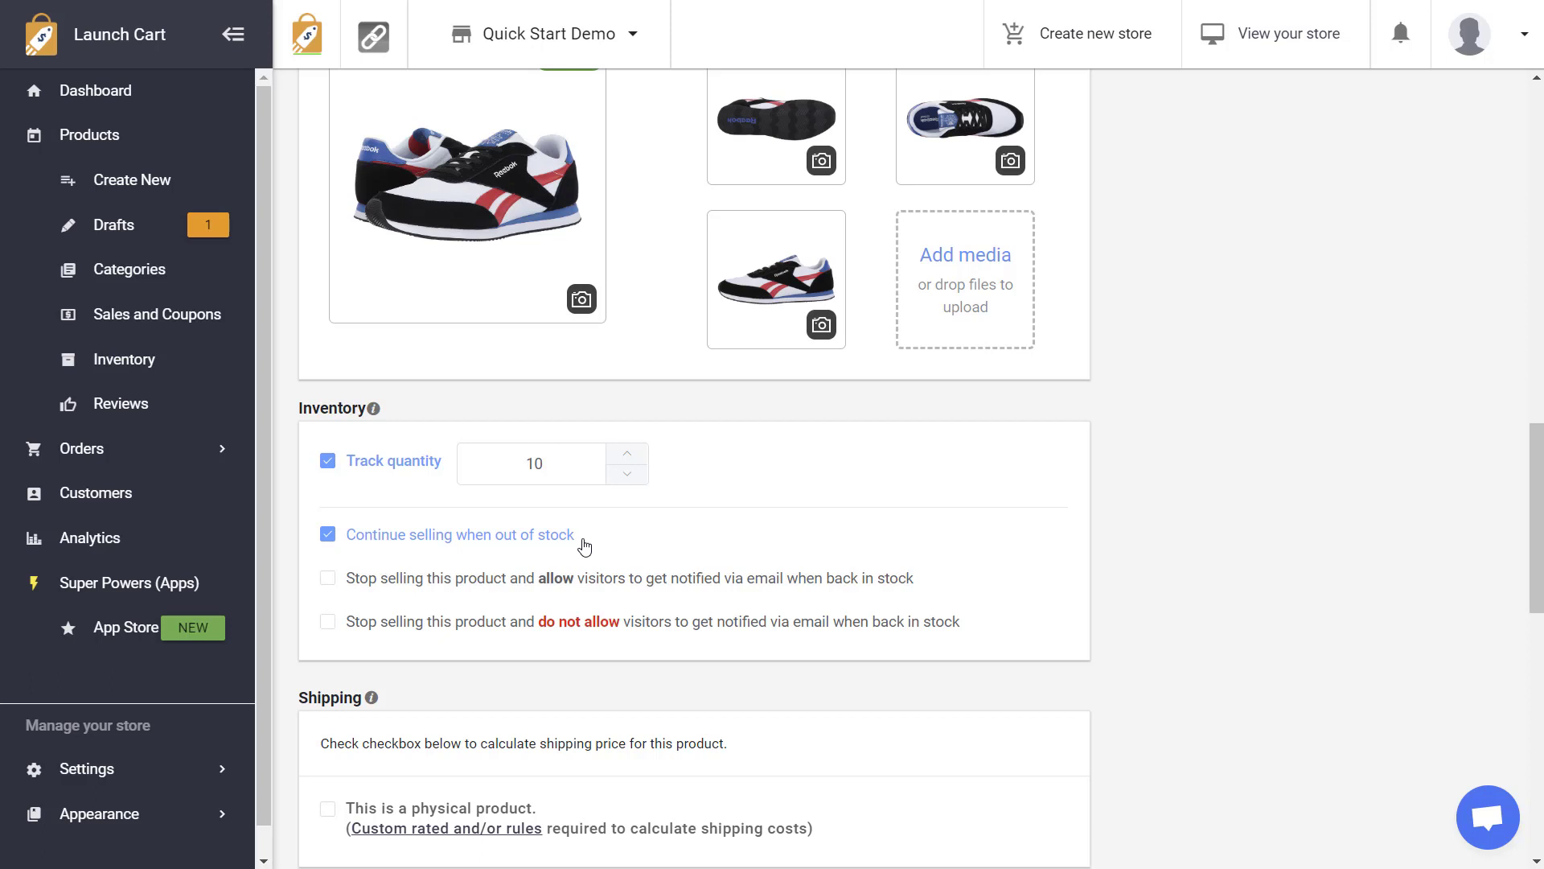
{"action": "left_click", "coordinate": [629, 473]}
{"action": "left_click", "coordinate": [629, 474]}
{"action": "left_click", "coordinate": [632, 476]}
{"action": "left_click", "coordinate": [632, 476]}
{"action": "left_click", "coordinate": [632, 475]}
{"action": "left_click", "coordinate": [632, 475]}
{"action": "left_click", "coordinate": [632, 476]}
{"action": "left_click", "coordinate": [632, 475]}
{"action": "left_click", "coordinate": [631, 475]}
{"action": "left_click", "coordinate": [630, 475]}
{"action": "left_click", "coordinate": [536, 465]}
{"action": "key", "text": "BackSpace"}
{"action": "type", "text": "10"}
{"action": "key", "text": "BackSpace"}
Compare the out-of-stock options and choose to stop selling the product while allowing visitors to get notified via email when back in stock
{"action": "left_click", "coordinate": [327, 580]}
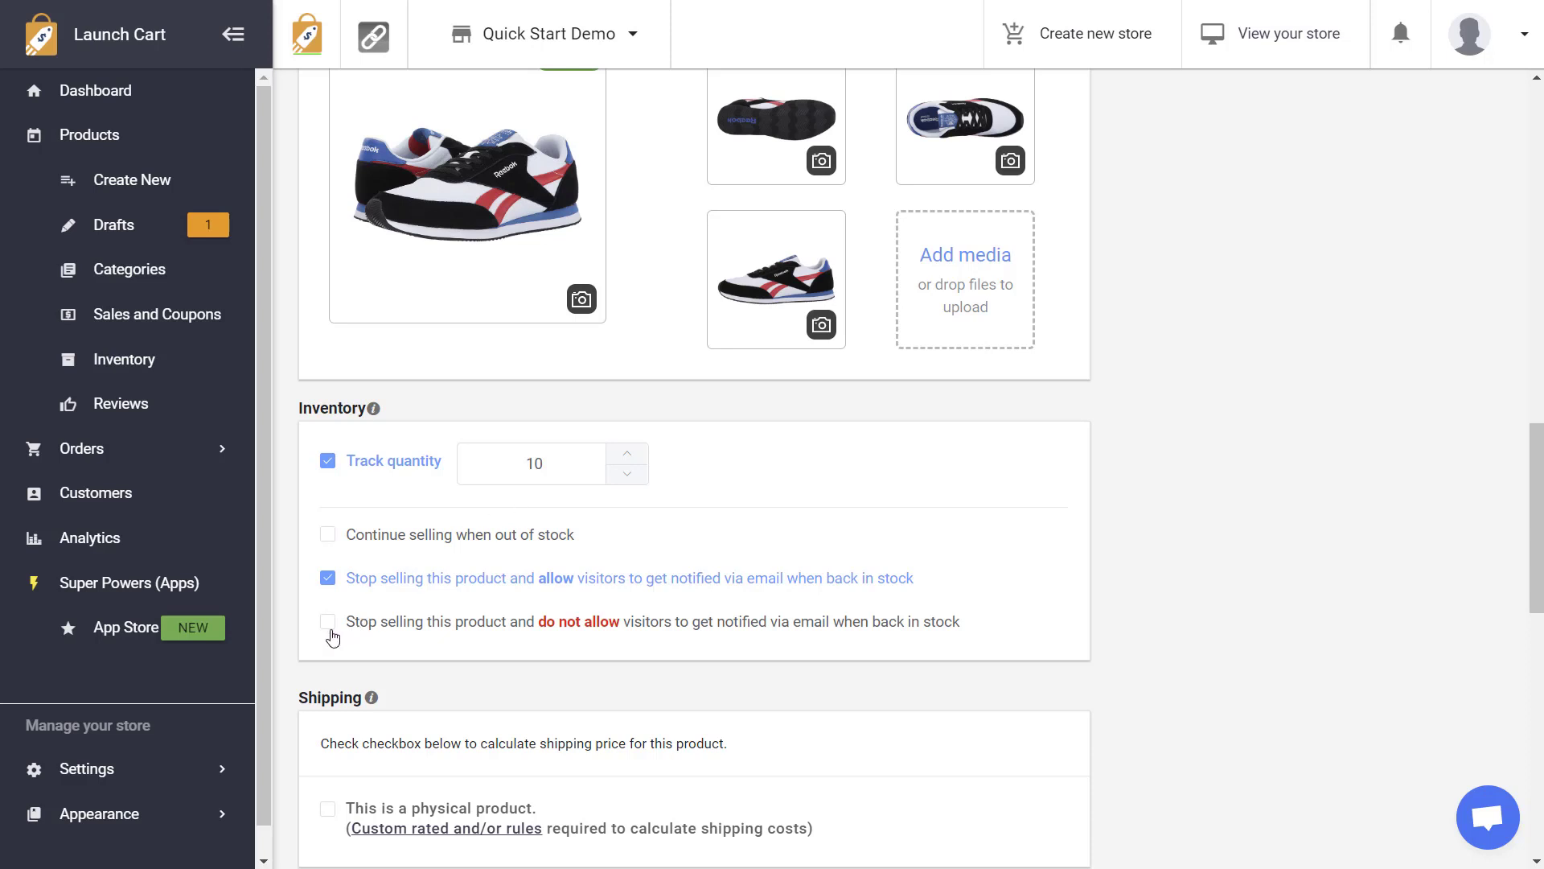
{"action": "left_click", "coordinate": [358, 630]}
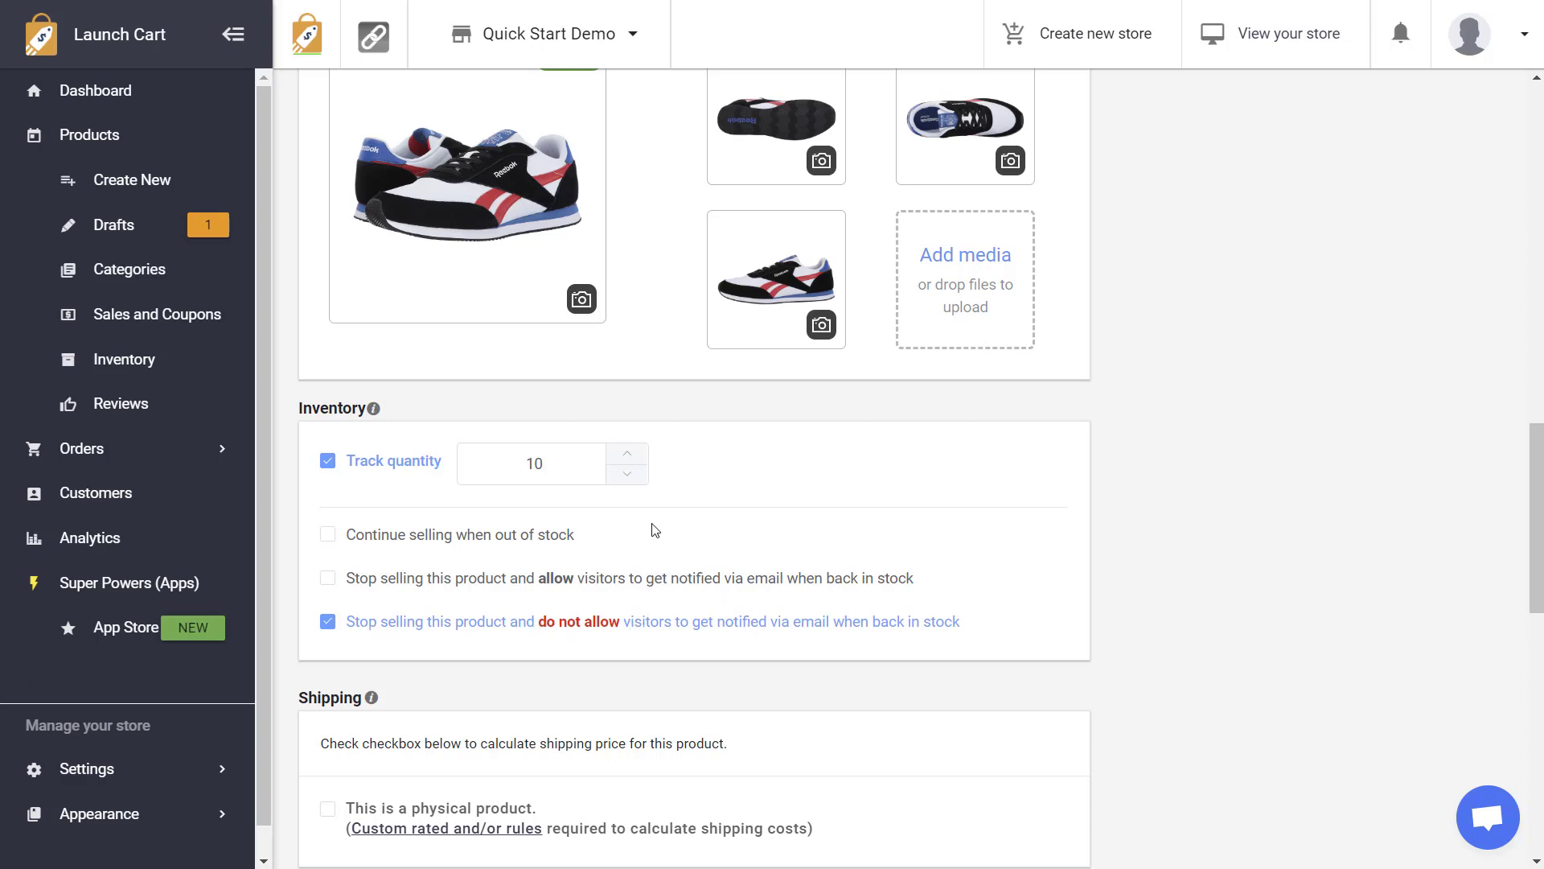
{"action": "scroll", "coordinate": [672, 483], "scroll_direction": "up", "scroll_amount": 1}
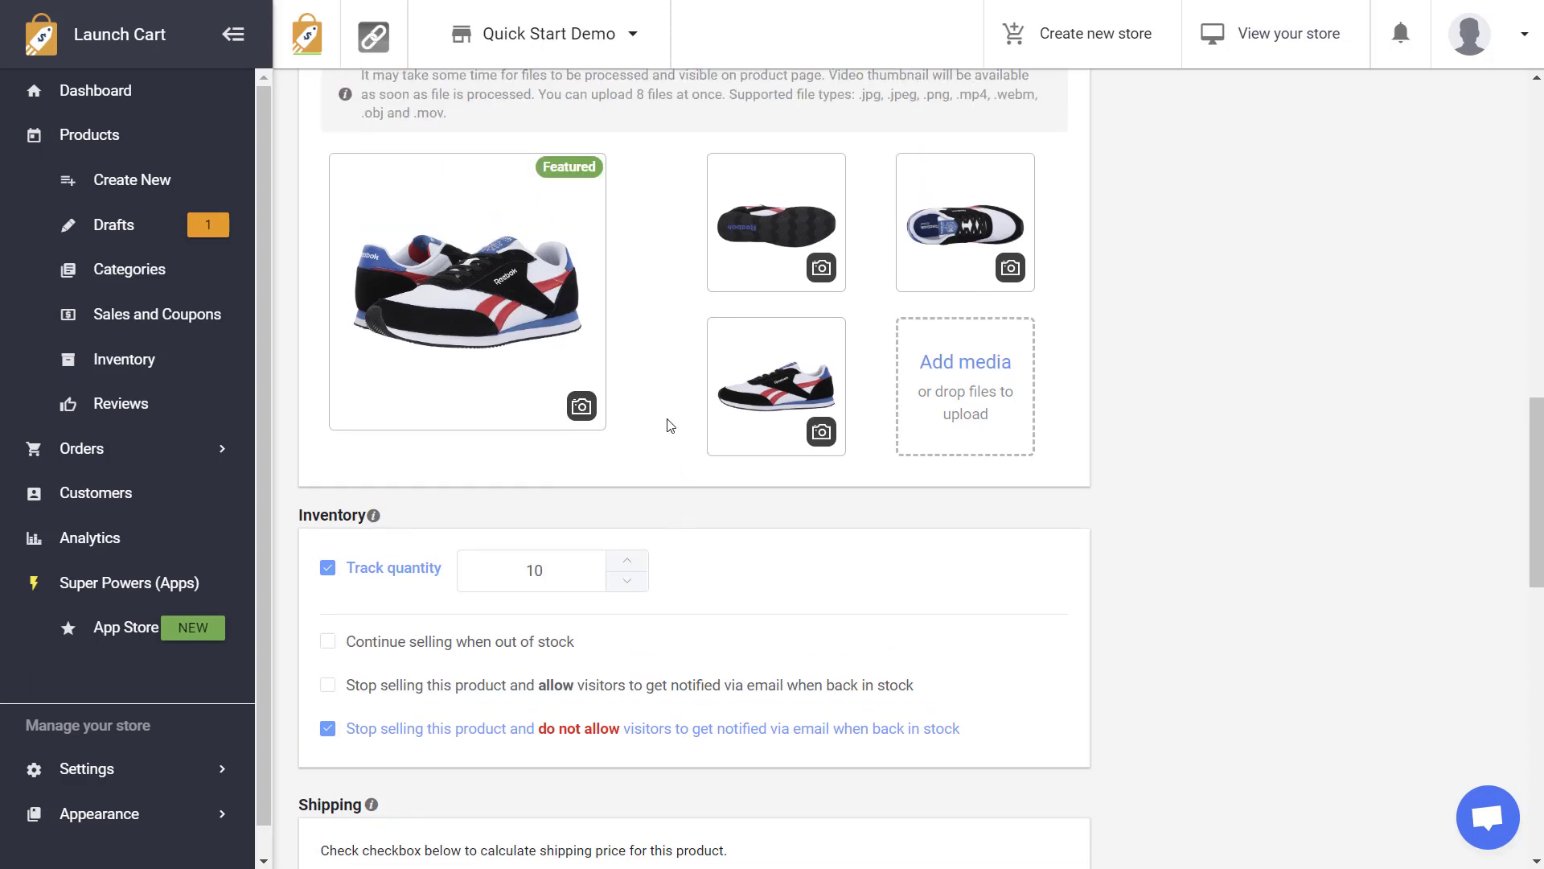
{"action": "mouse_move", "coordinate": [515, 324]}
{"action": "left_click", "coordinate": [328, 644]}
{"action": "left_click", "coordinate": [330, 692]}
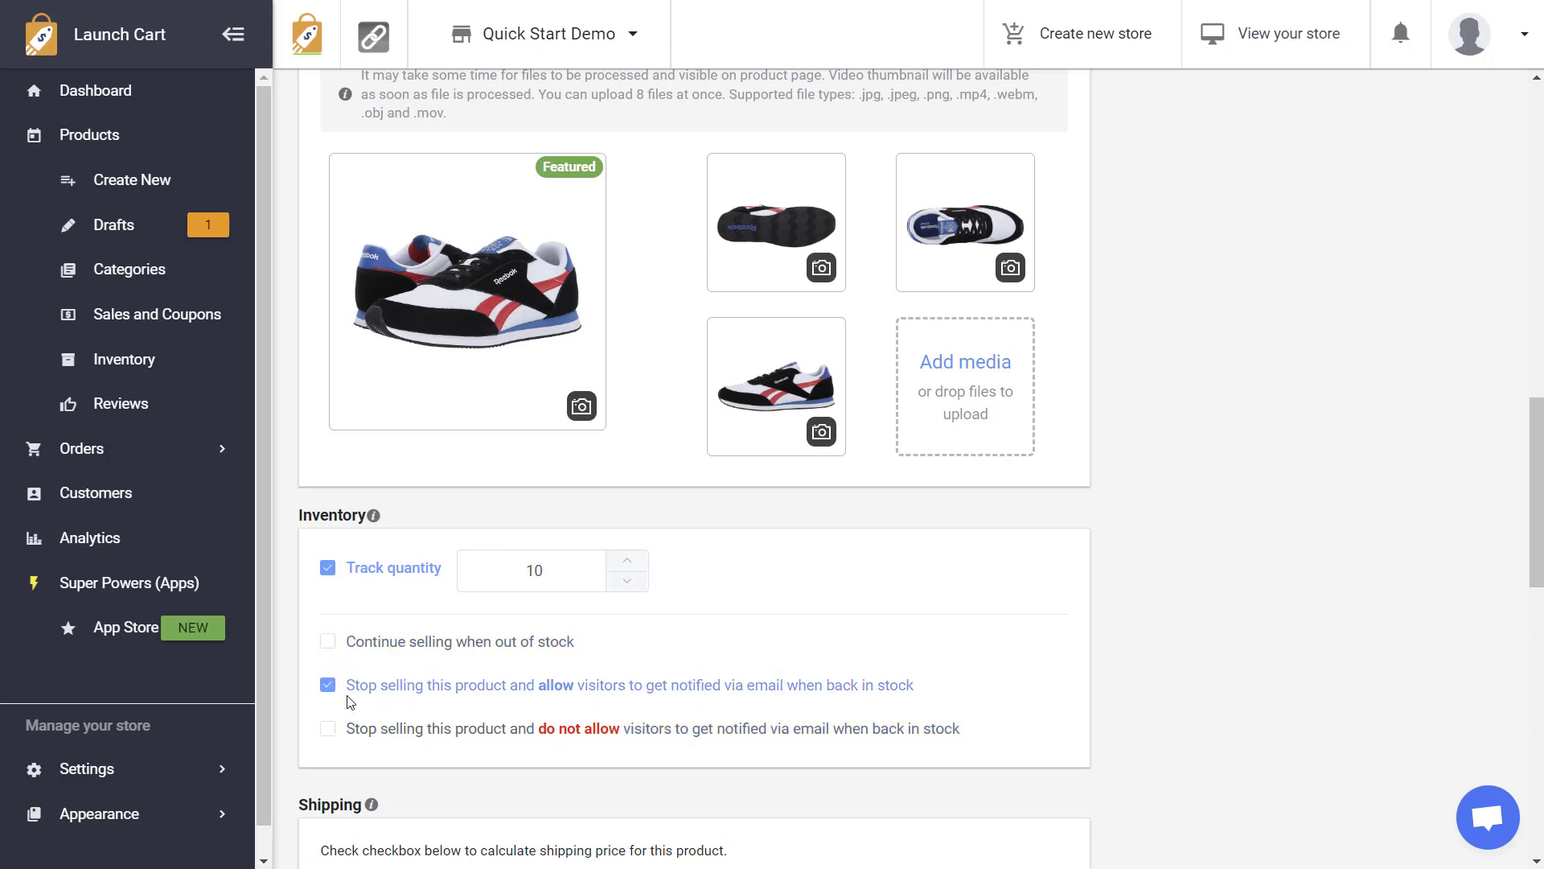
{"action": "left_click", "coordinate": [333, 644]}
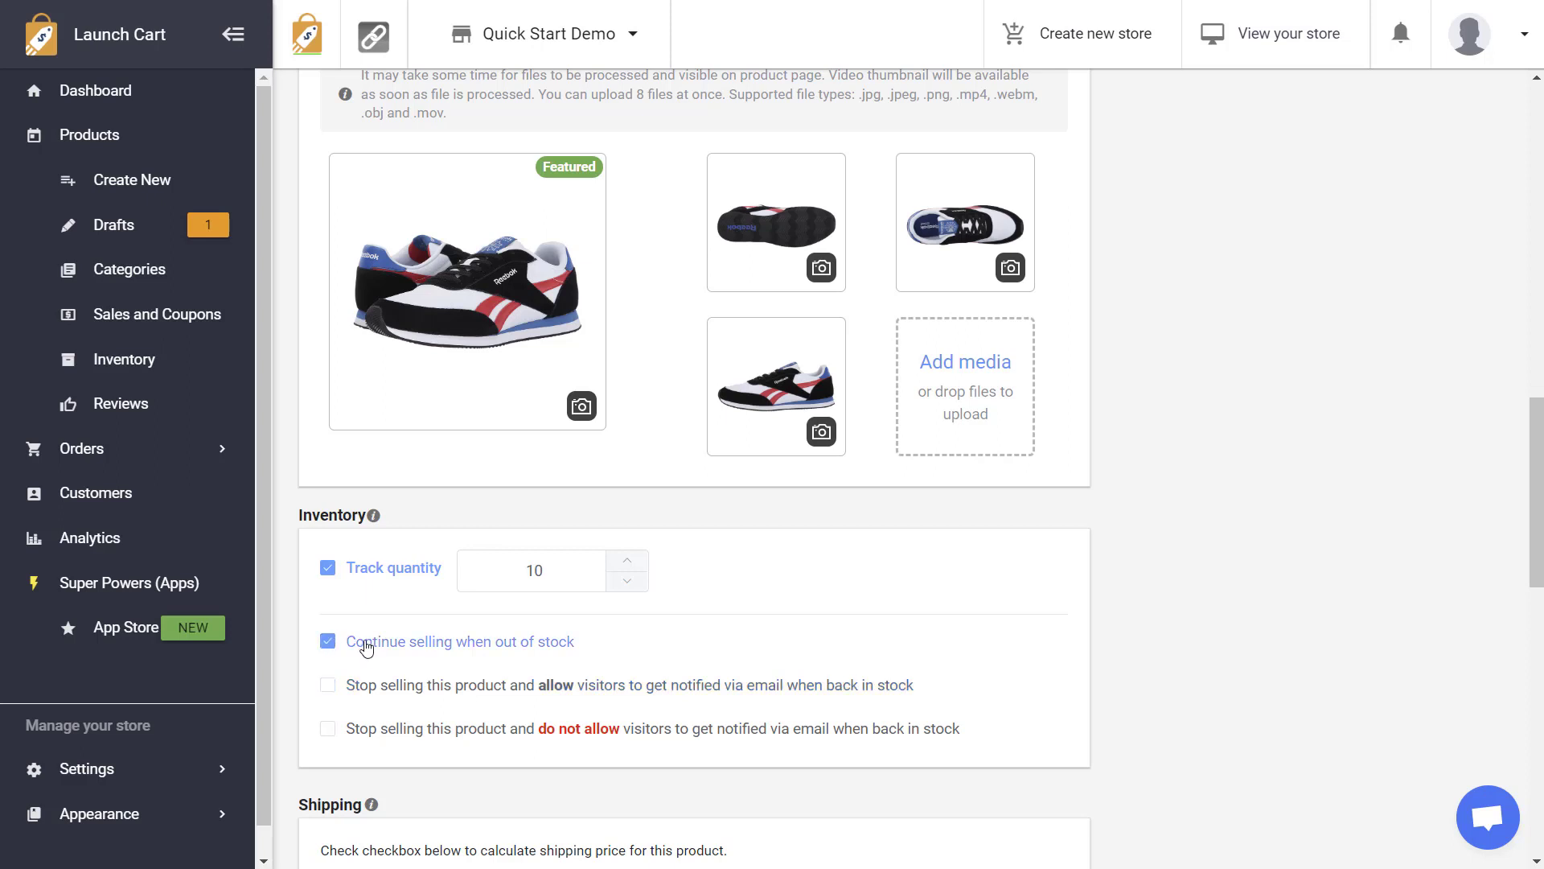
{"action": "left_click", "coordinate": [329, 688]}
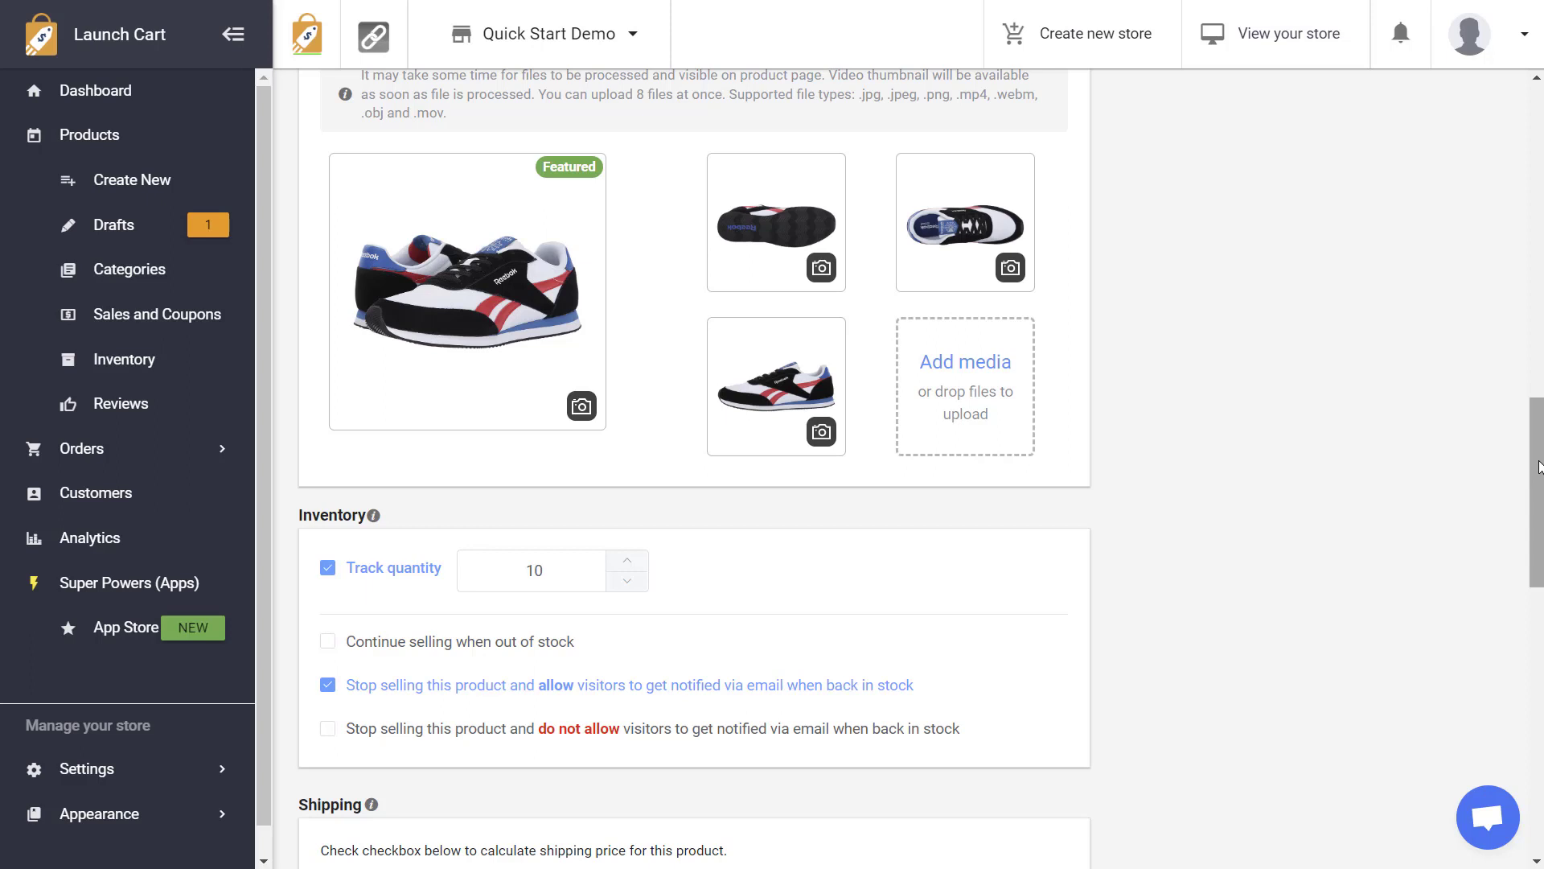
Mark the item as a physical product for shipping and give it a weight of 1 pound
{"action": "left_click_drag", "start_coordinate": [1538, 467], "coordinate": [1537, 568]}
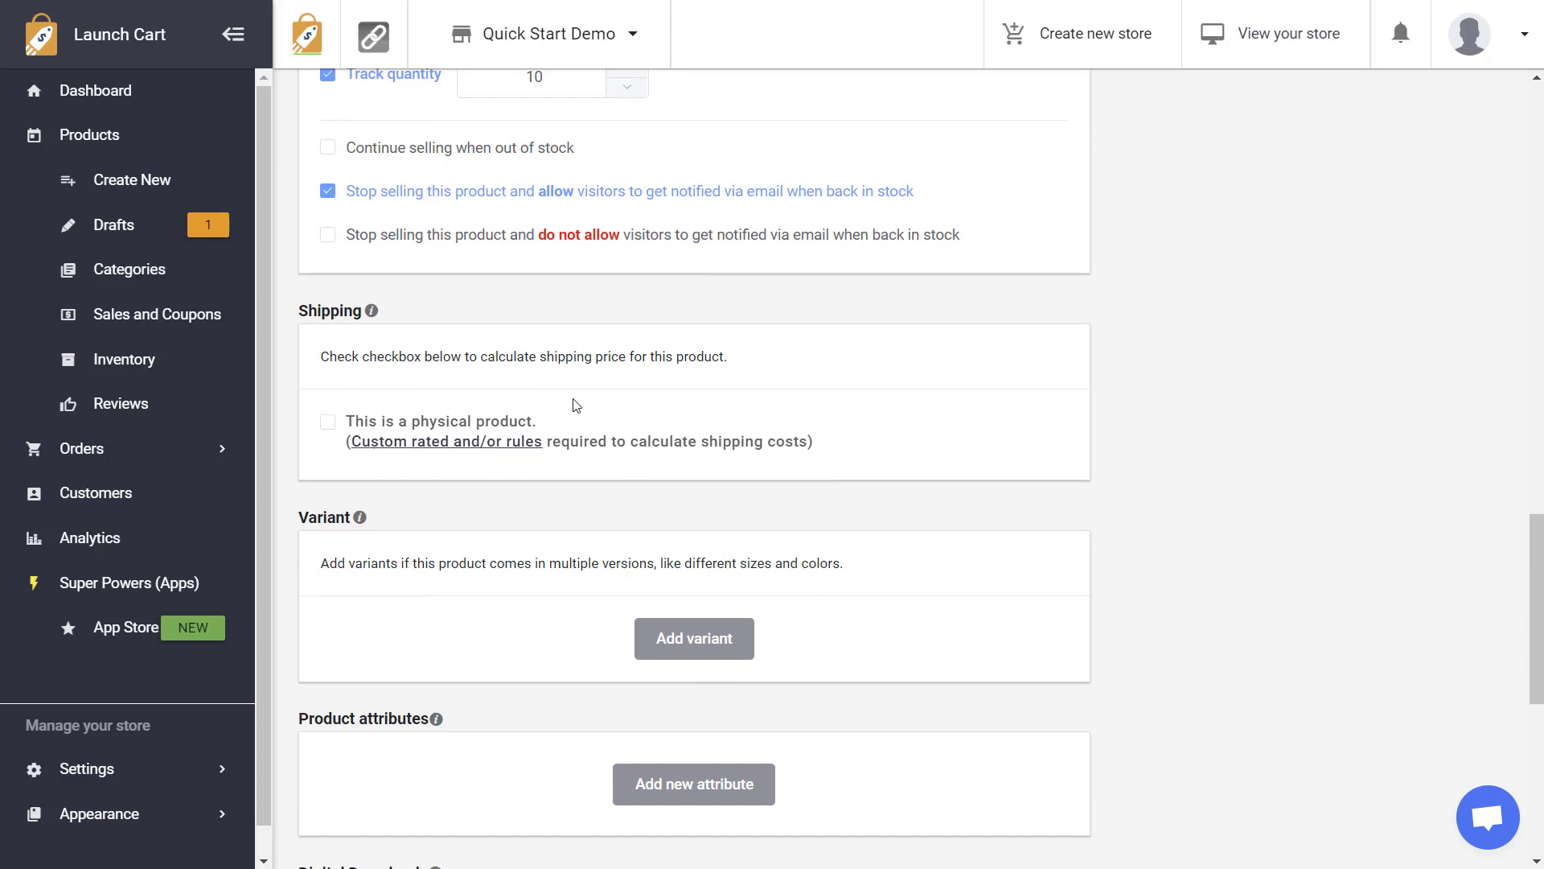
{"action": "left_click", "coordinate": [327, 422]}
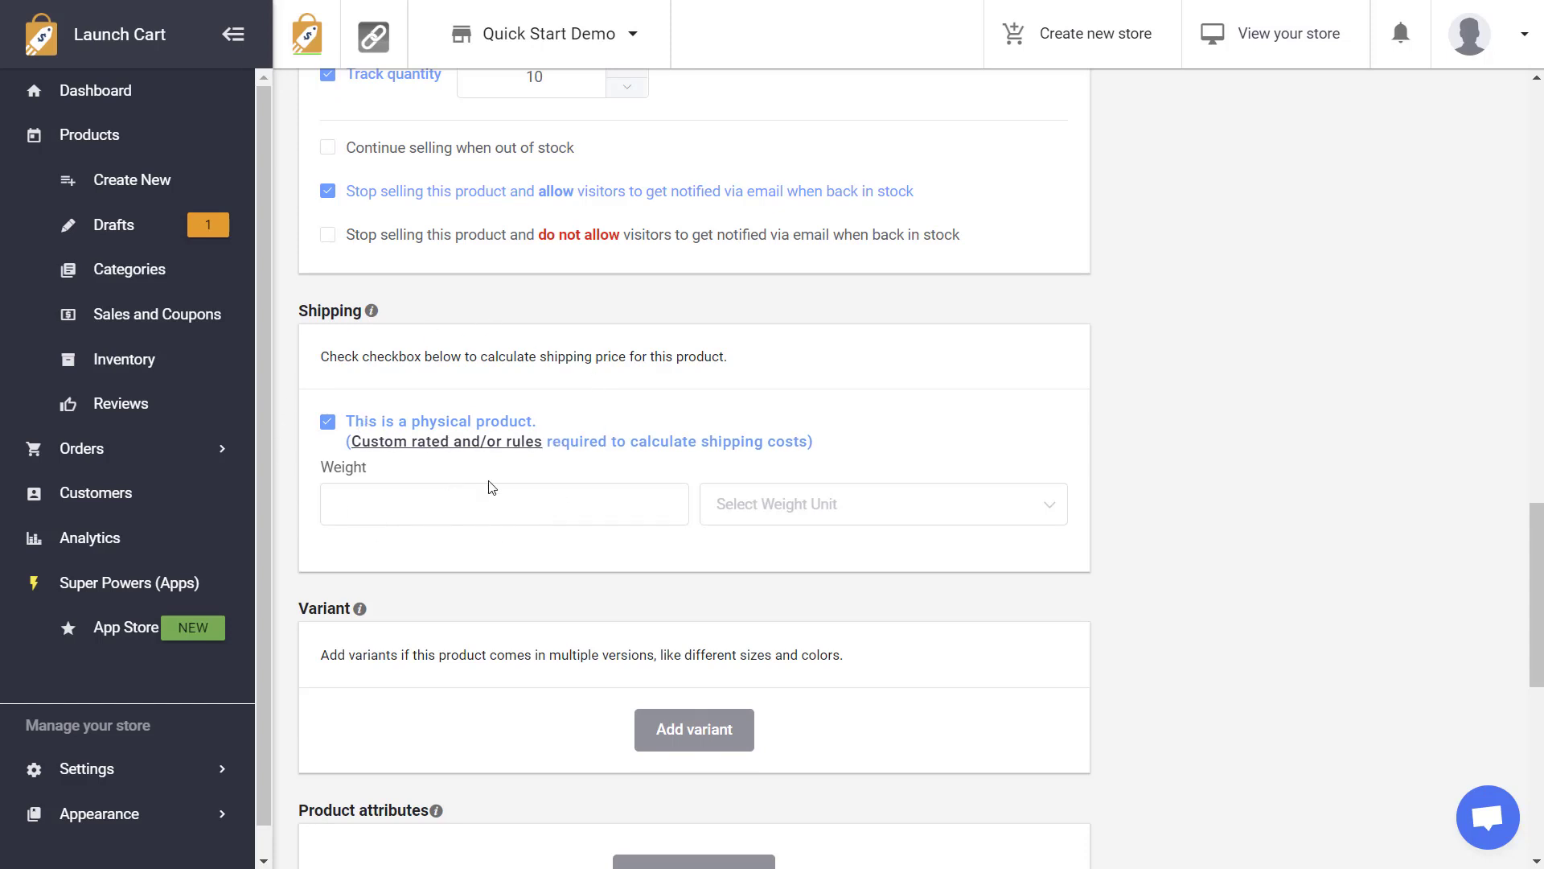
{"action": "left_click", "coordinate": [489, 504]}
{"action": "left_click", "coordinate": [786, 522]}
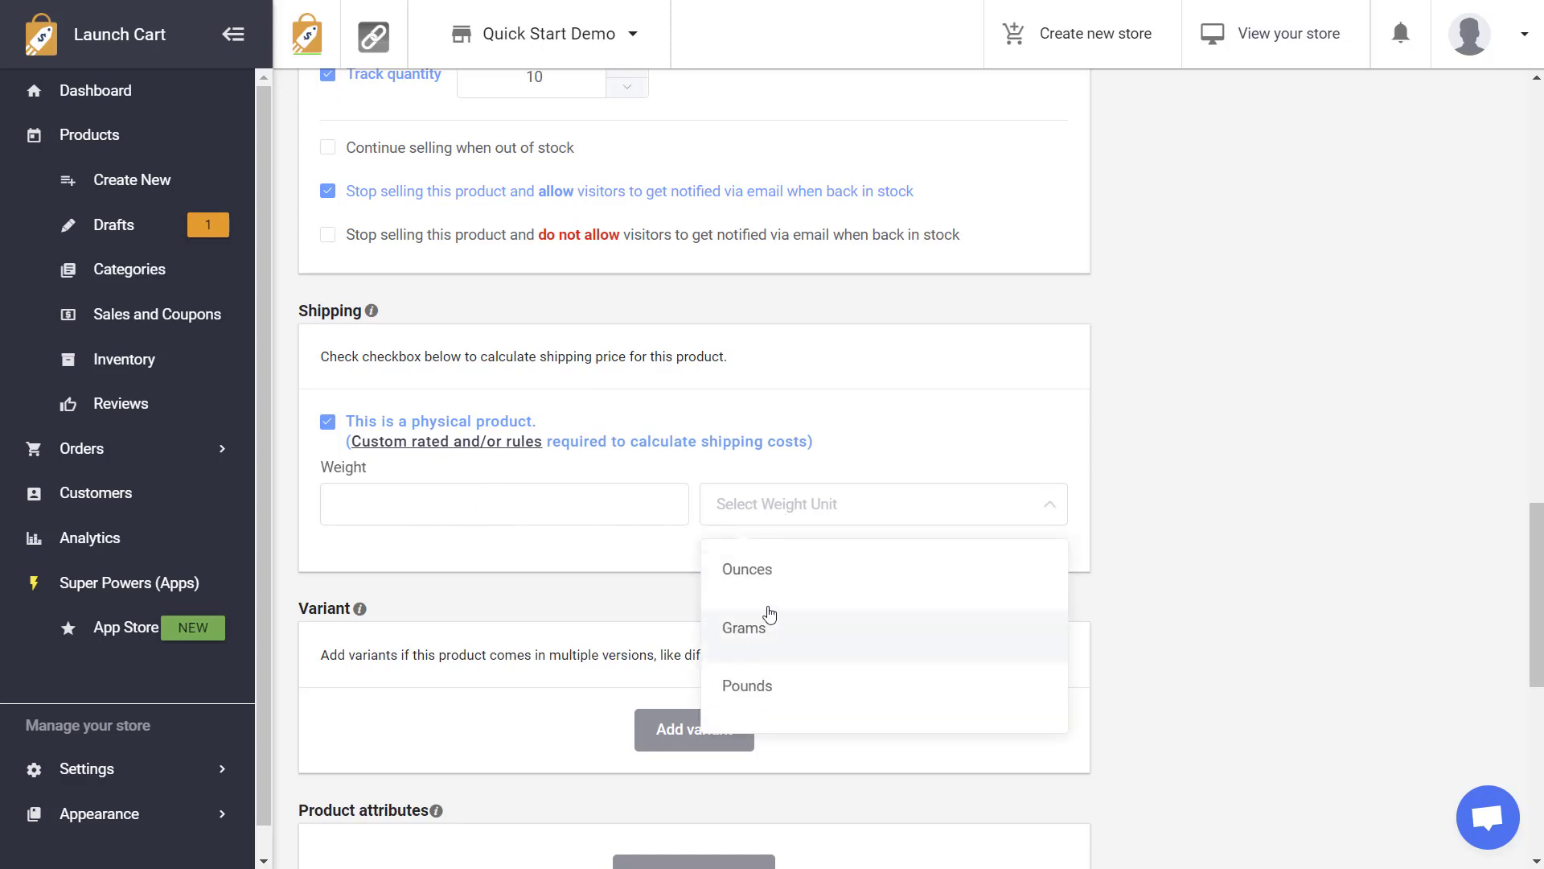
{"action": "left_click", "coordinate": [460, 504]}
{"action": "type", "text": "1"}
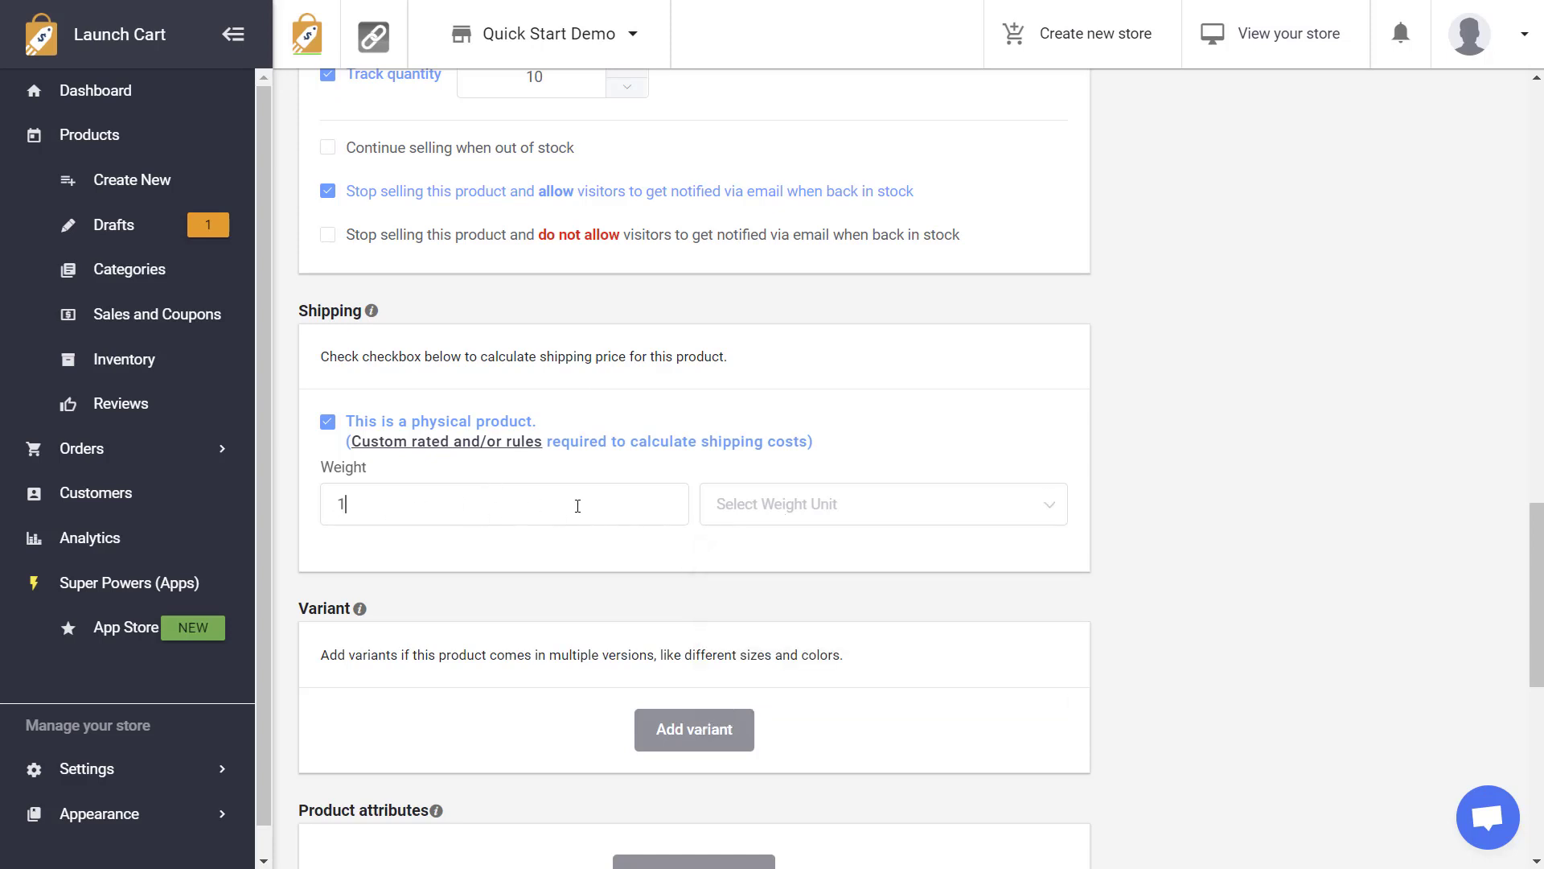
{"action": "left_click", "coordinate": [748, 508]}
{"action": "left_click", "coordinate": [776, 683]}
Change the product's shipping weight to 32 with Ounces as the weight unit
{"action": "left_click", "coordinate": [333, 499]}
{"action": "left_click_drag", "start_coordinate": [333, 499], "coordinate": [412, 496]}
{"action": "type", "text": "32"}
{"action": "left_click", "coordinate": [728, 511]}
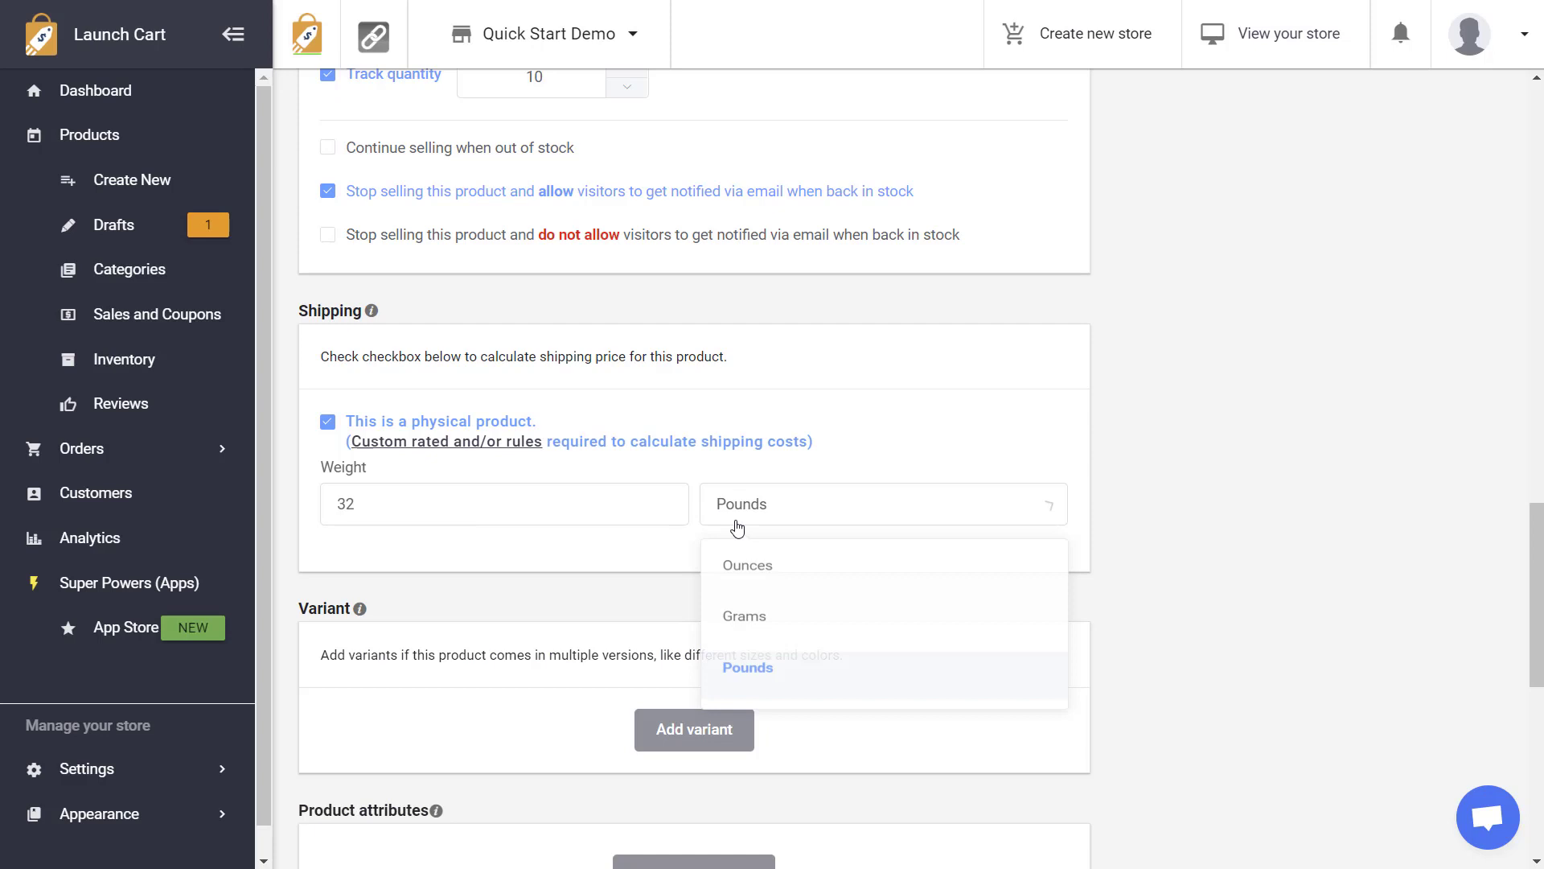
{"action": "left_click", "coordinate": [765, 573]}
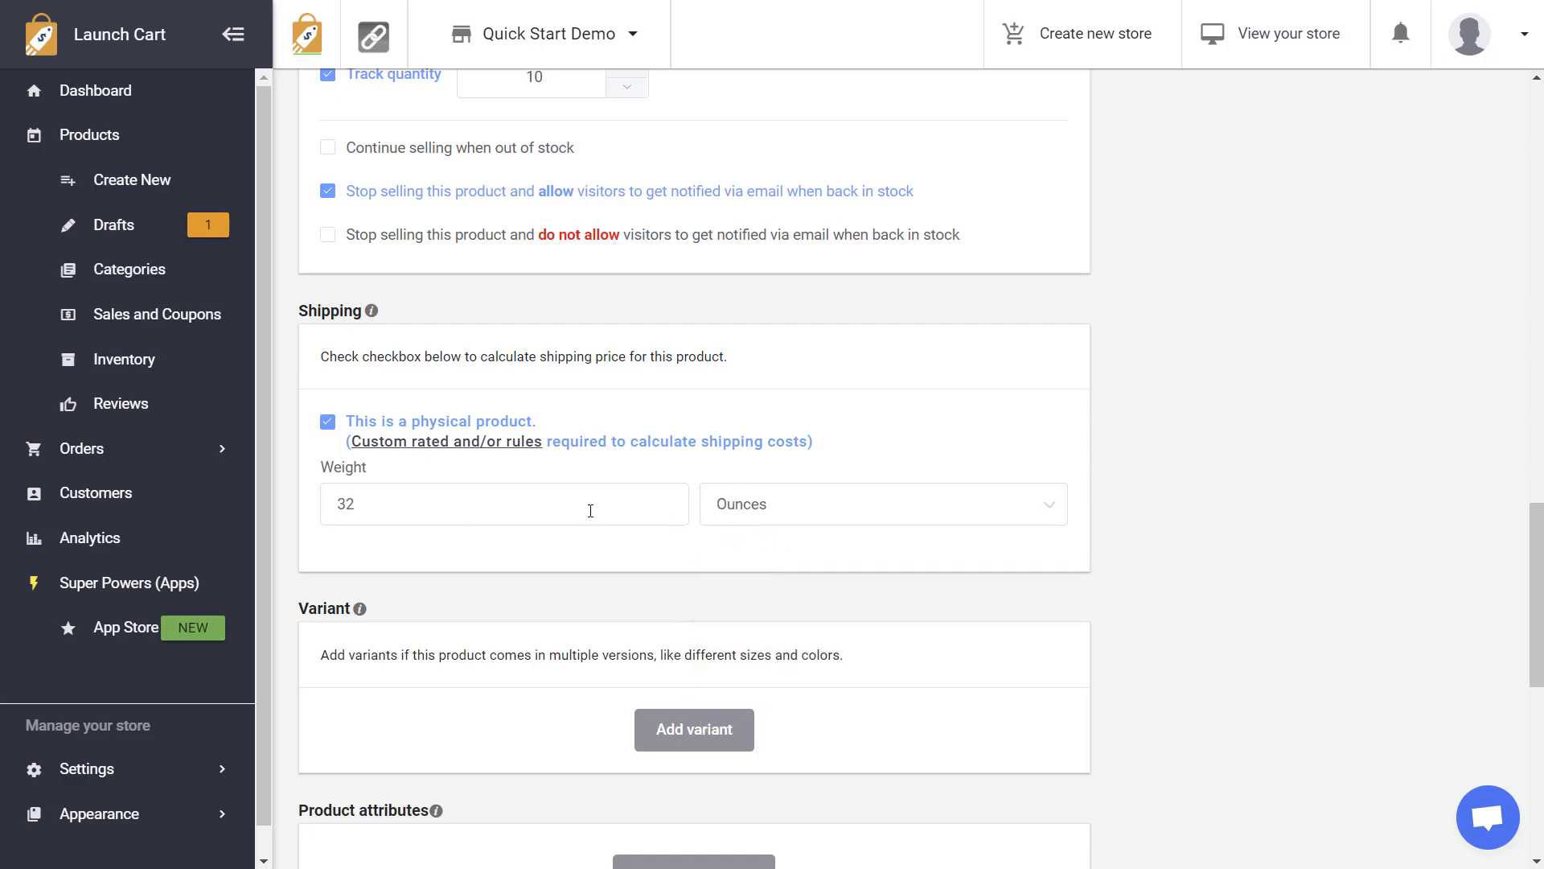
{"action": "left_click", "coordinate": [741, 517]}
{"action": "left_click", "coordinate": [553, 537]}
Add a variant to the product and name its first option "size"
{"action": "left_click_drag", "start_coordinate": [1537, 537], "coordinate": [1537, 603]}
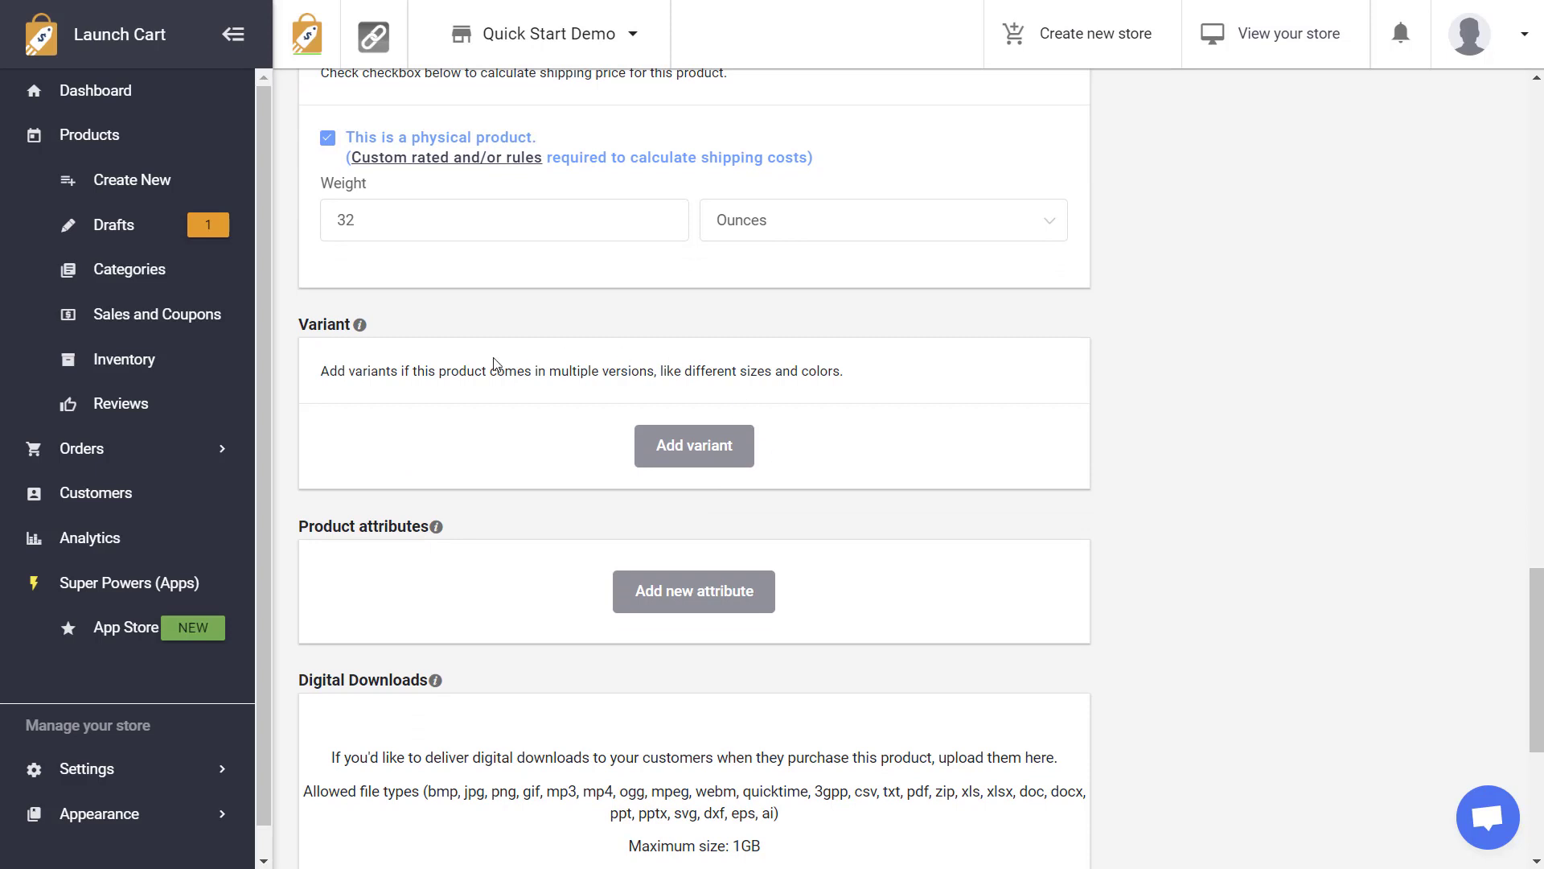
{"action": "left_click", "coordinate": [680, 448]}
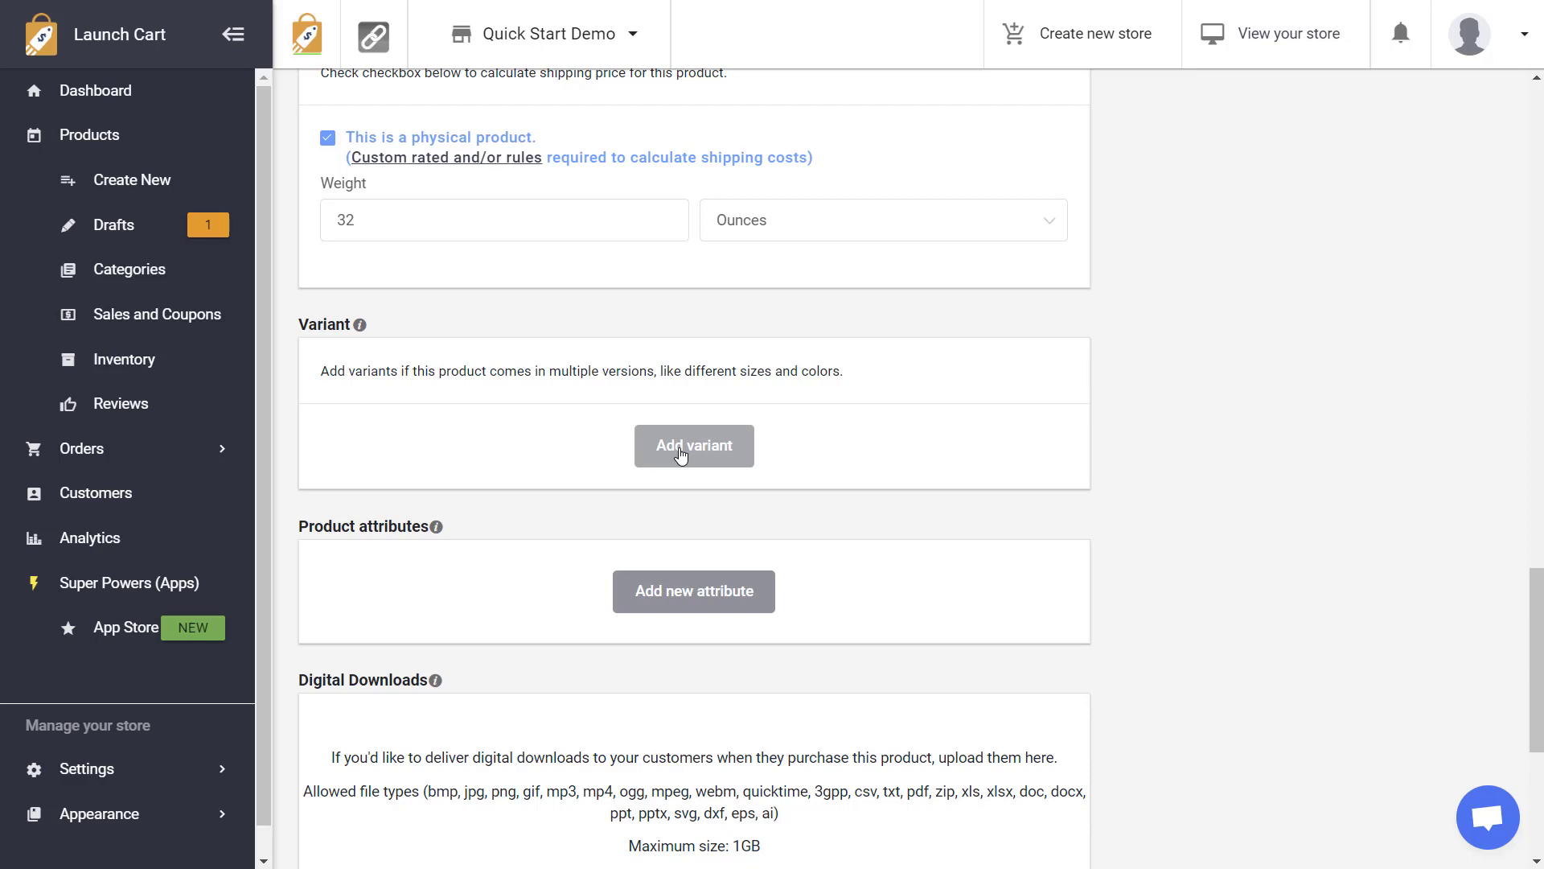
{"action": "left_click", "coordinate": [680, 450]}
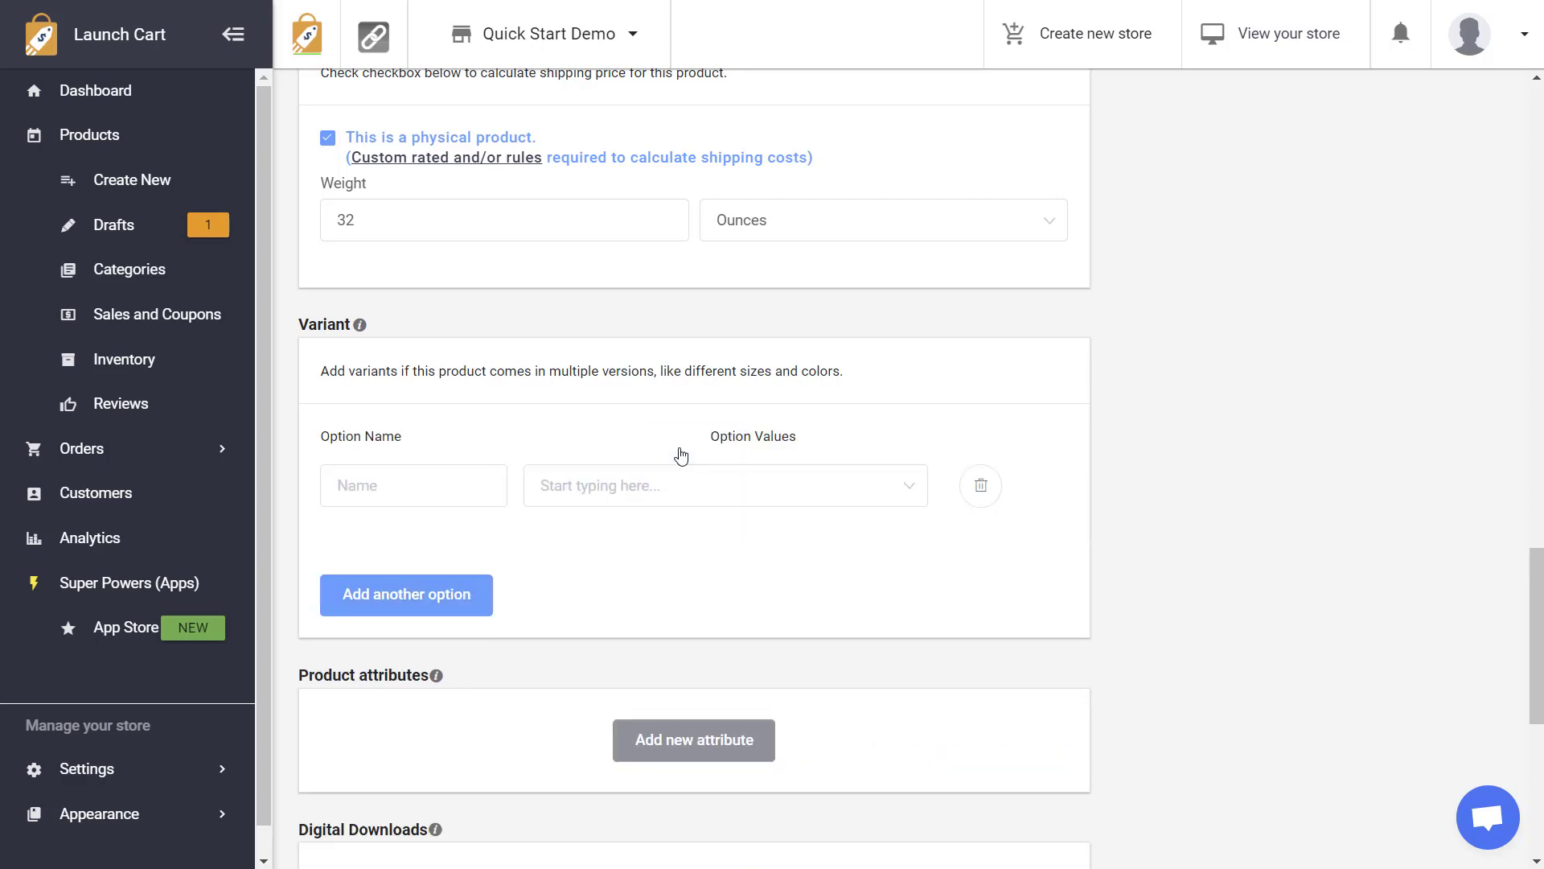
{"action": "left_click", "coordinate": [415, 485]}
{"action": "type", "text": "small"}
{"action": "double_click", "coordinate": [399, 482]}
{"action": "type", "text": "size"}
Add "small", "large" and "extra large" as values of the size option
{"action": "left_click", "coordinate": [589, 494]}
{"action": "type", "text": "small"}
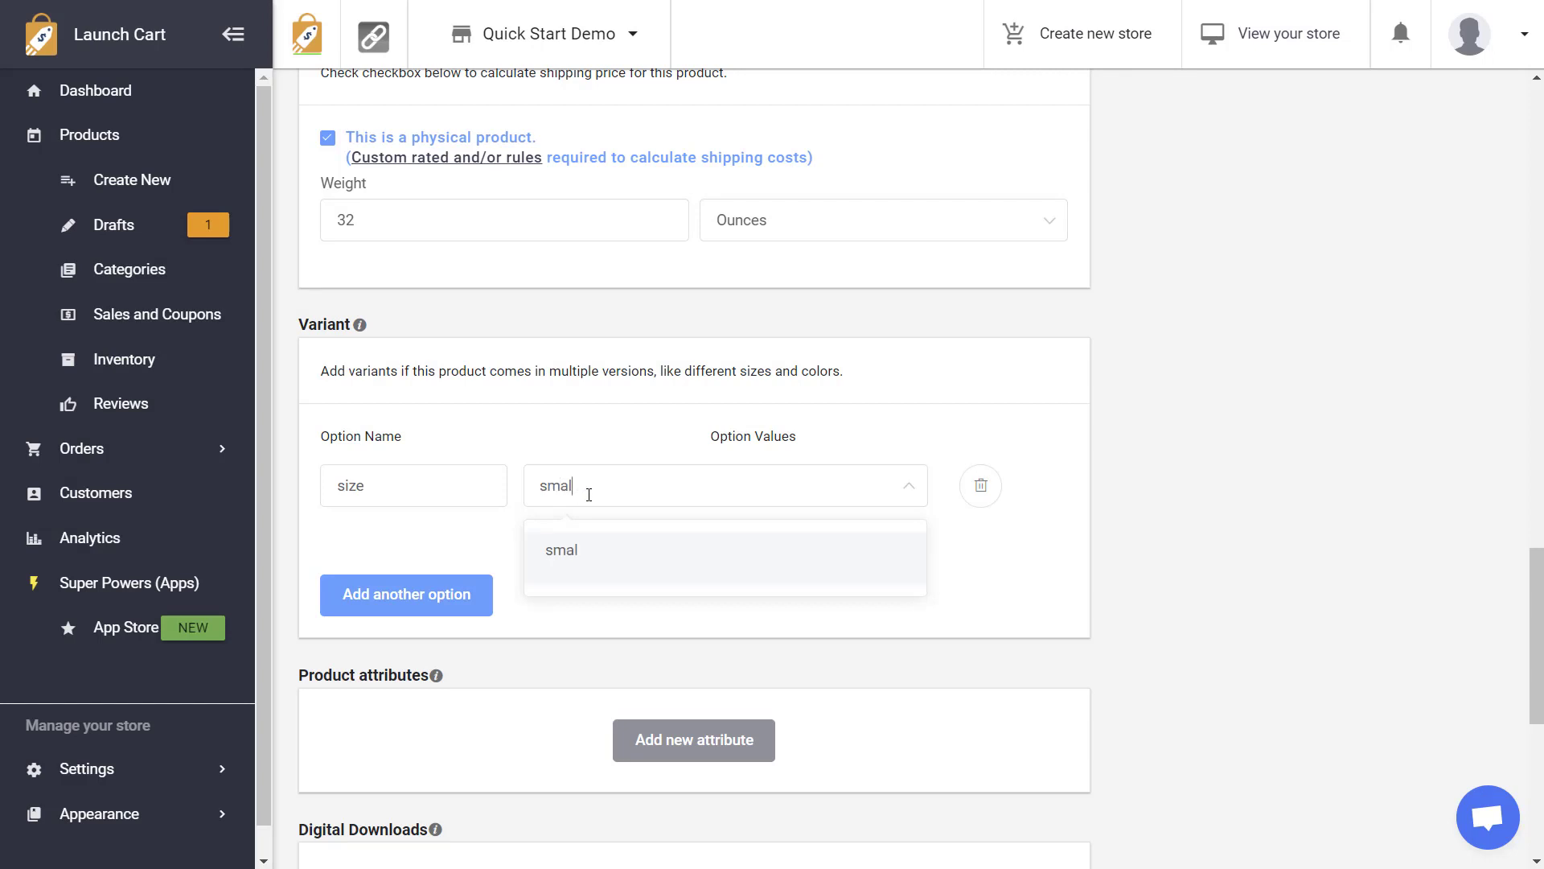
{"action": "key", "text": "Return"}
{"action": "type", "text": "large"}
{"action": "key", "text": "Return"}
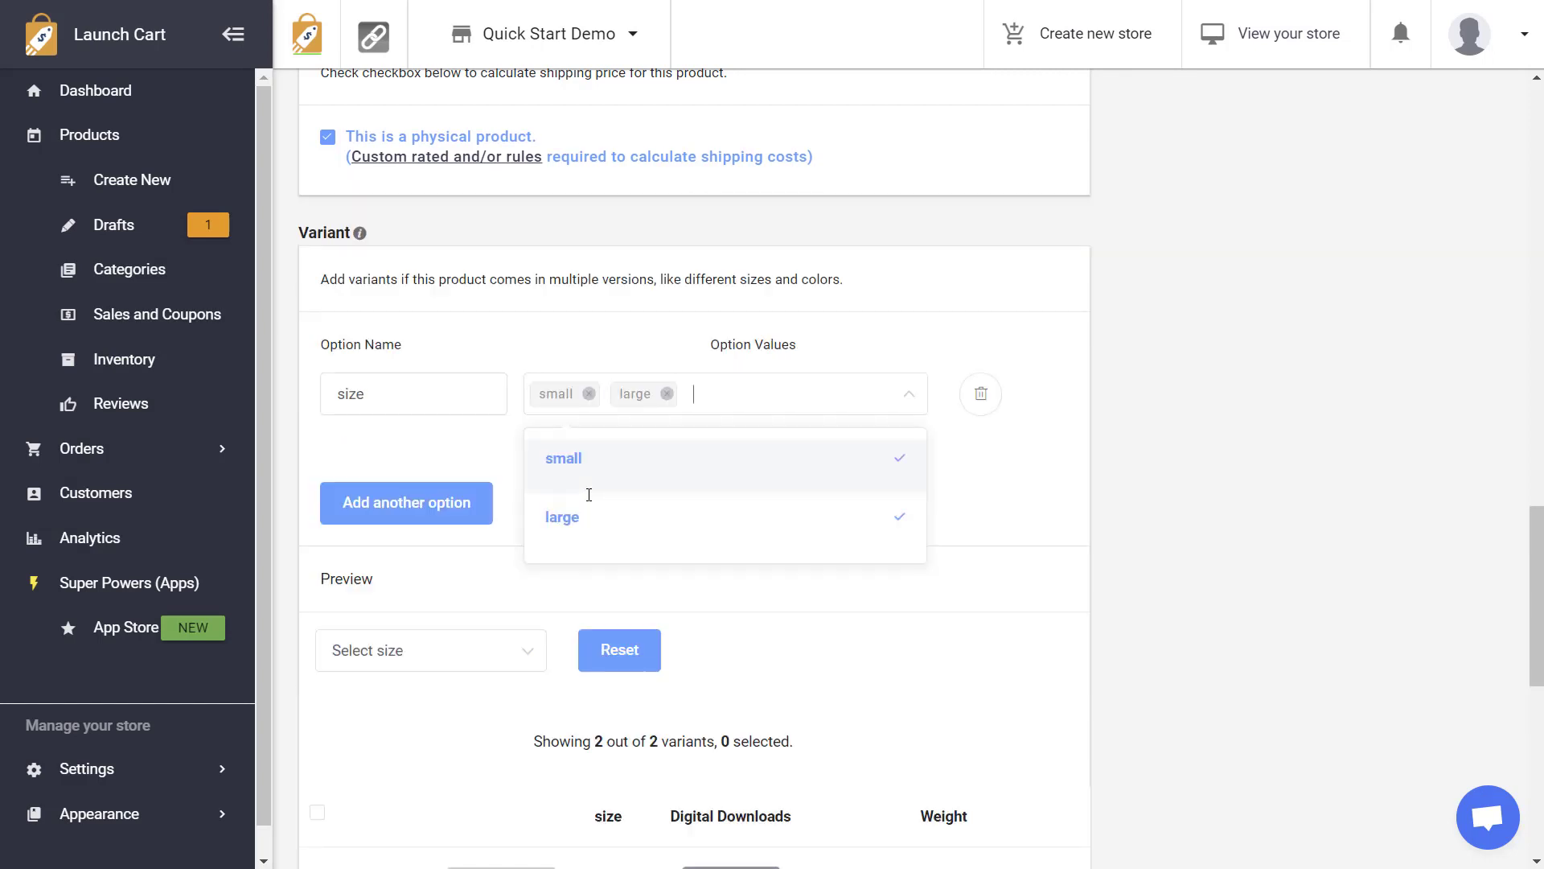
{"action": "type", "text": "extra large"}
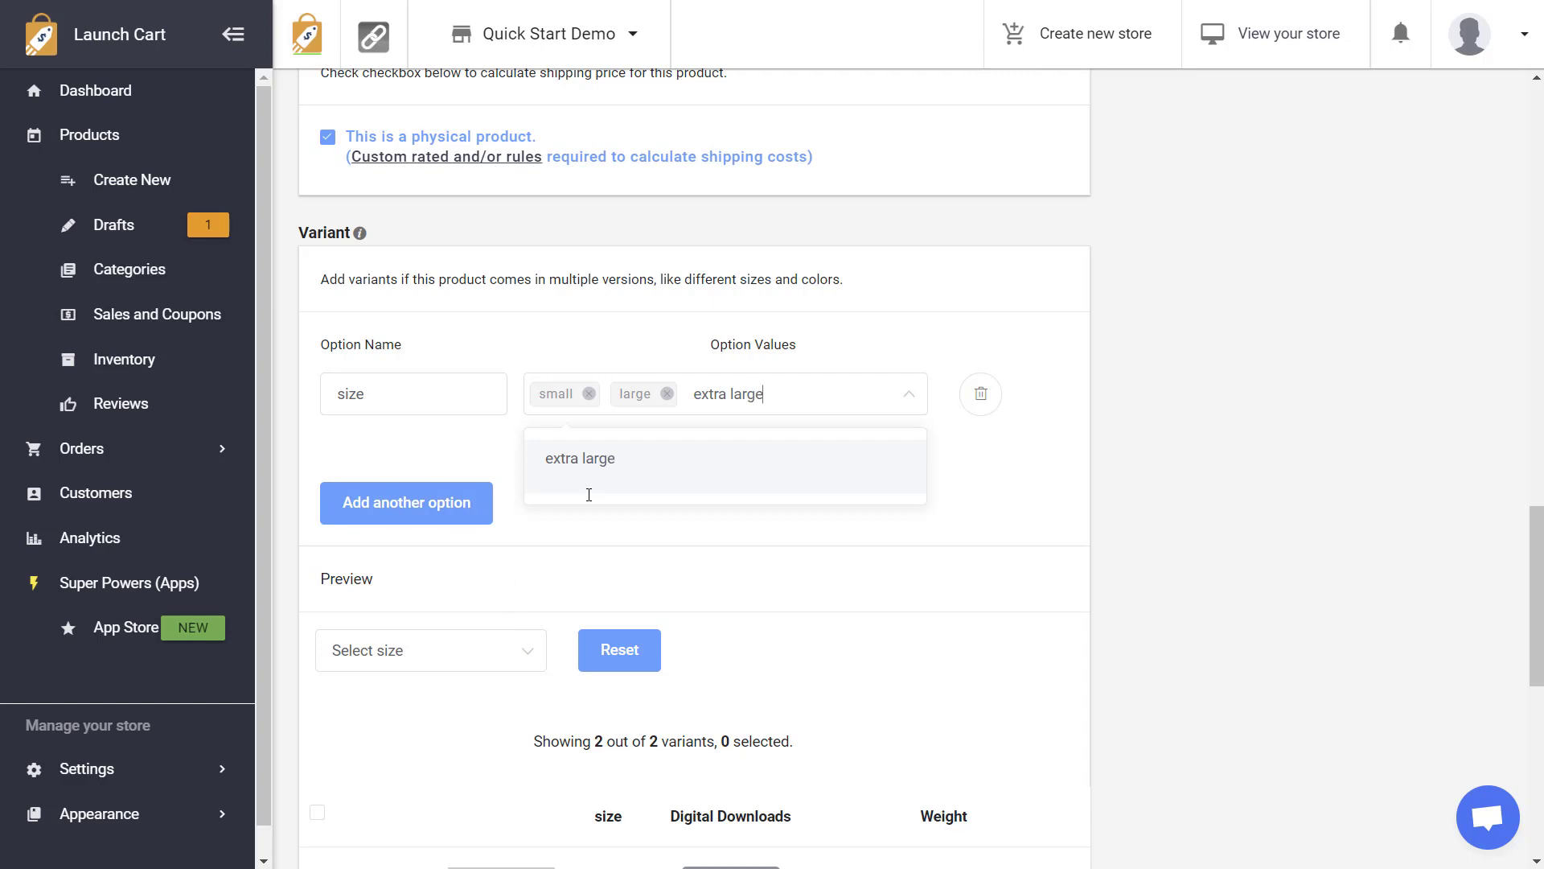
{"action": "key", "text": "Return"}
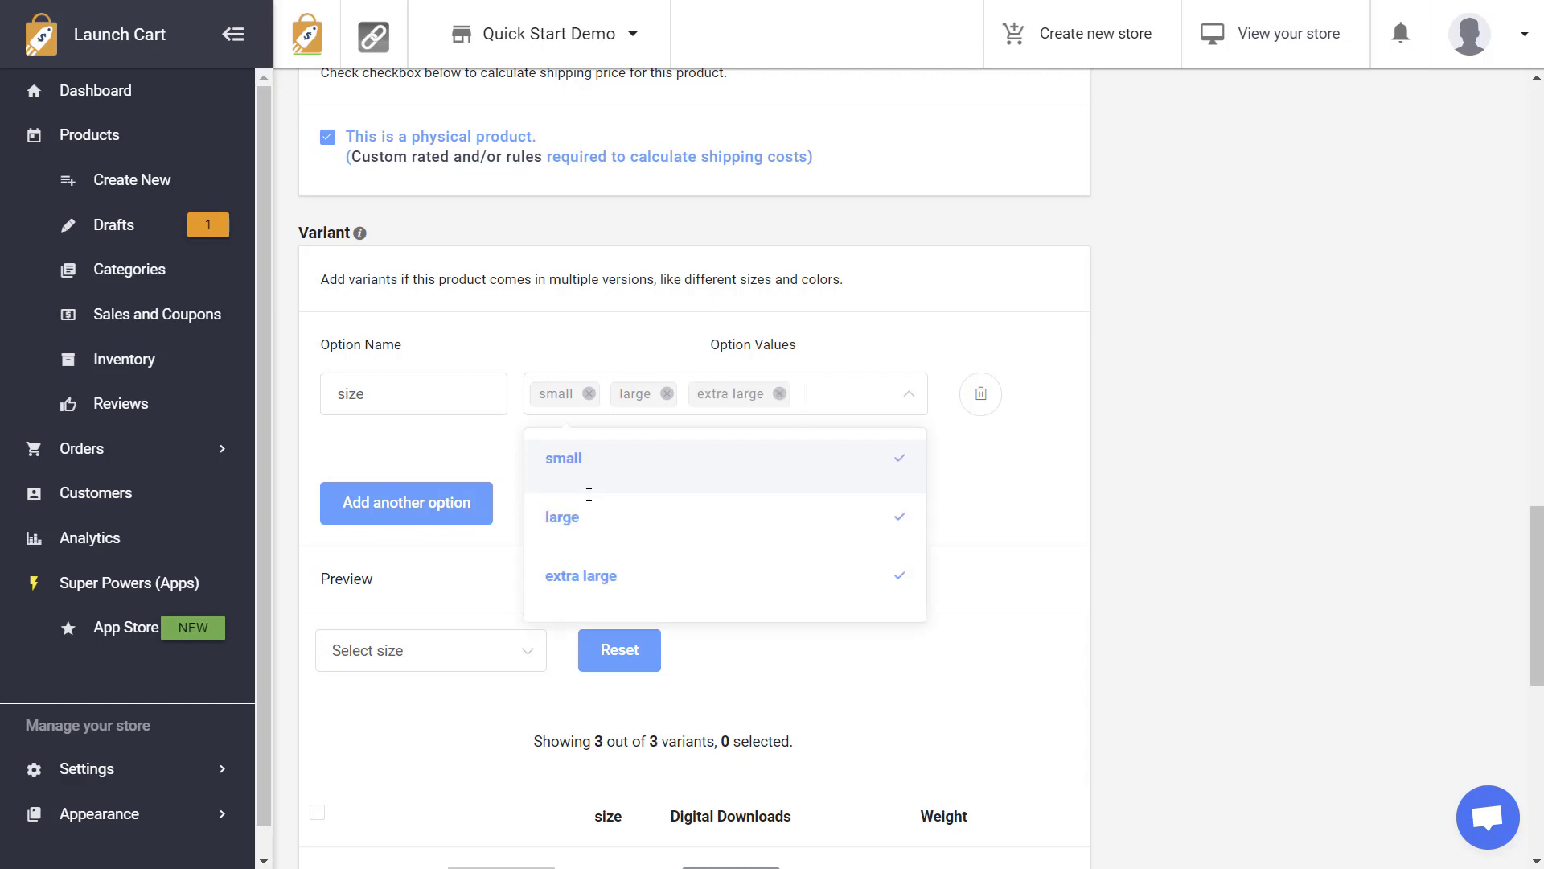
Remove the extra large, large and small values from the size option
{"action": "left_click", "coordinate": [779, 394]}
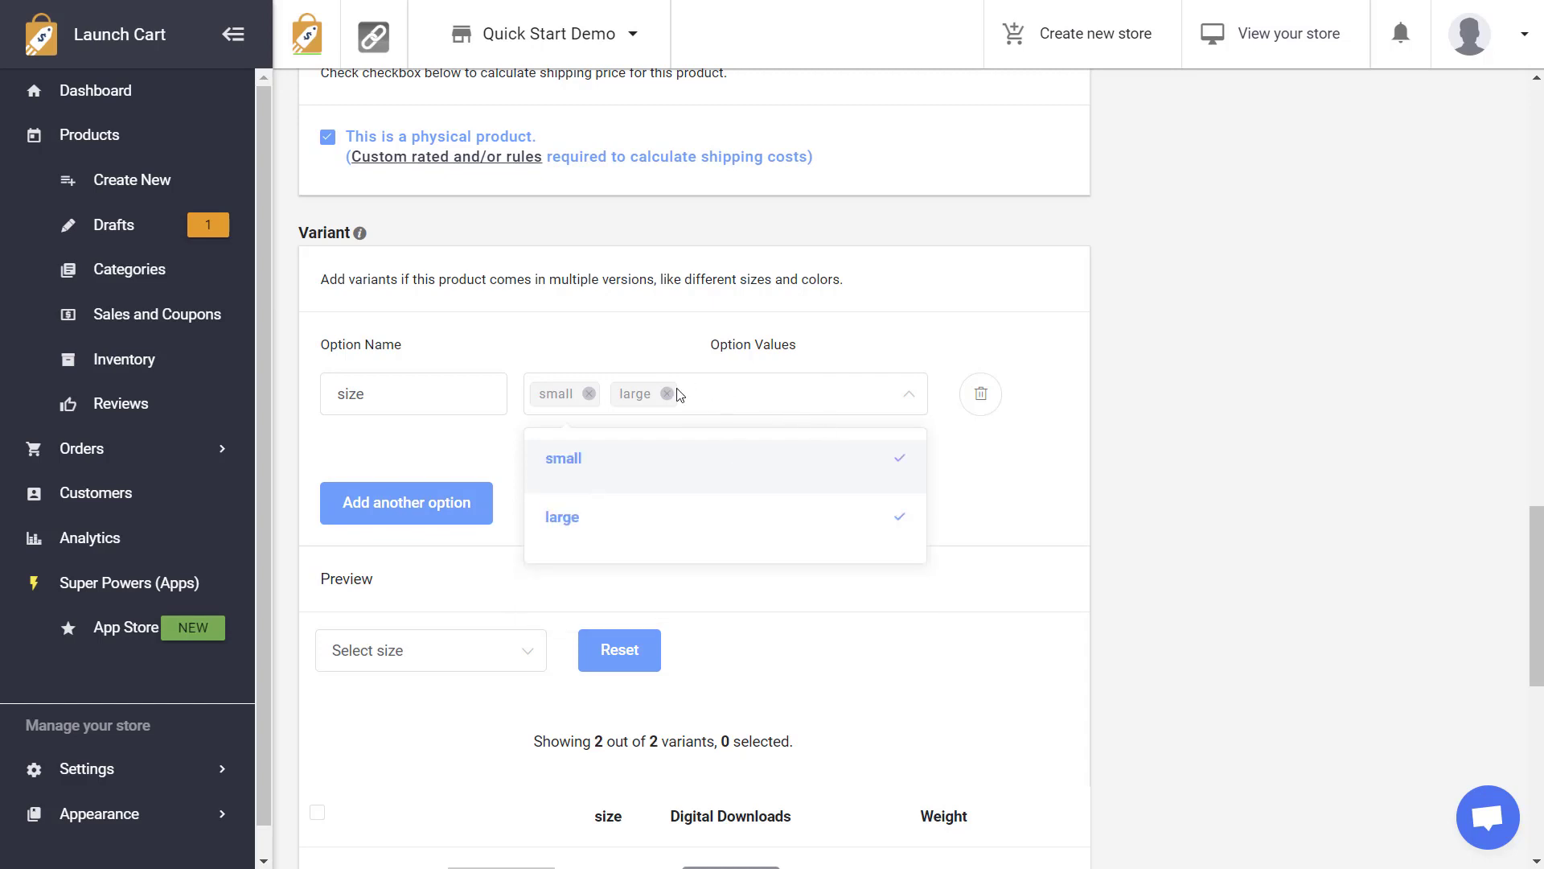
{"action": "left_click", "coordinate": [667, 393]}
{"action": "left_click", "coordinate": [589, 393]}
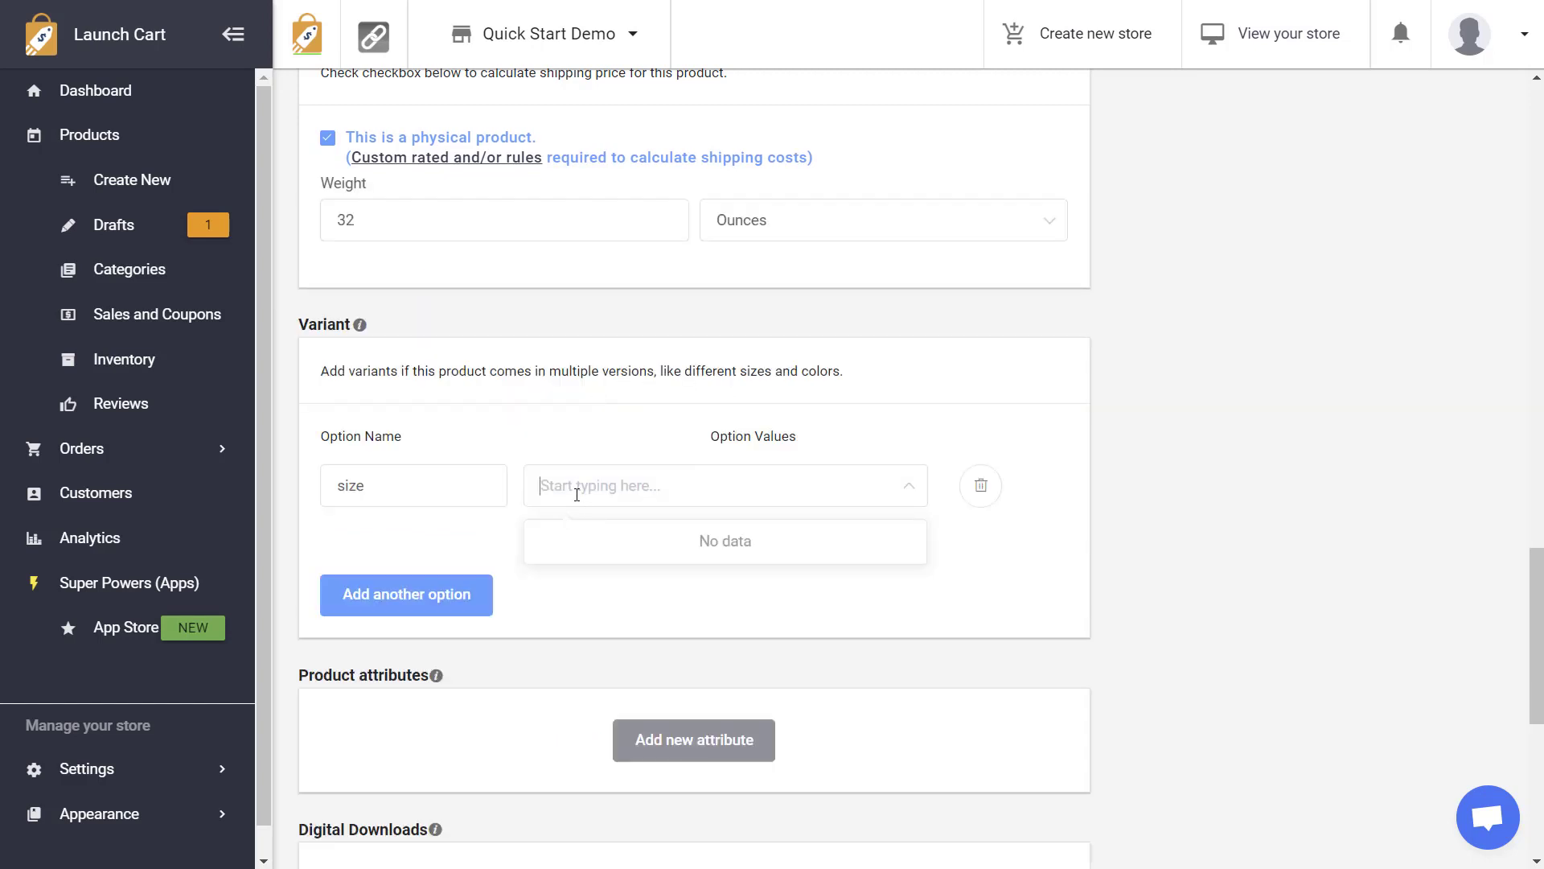
Give the size option the values 10.5, 11, 12 and 12.5
{"action": "type", "text": "10.5"}
{"action": "key", "text": "Return"}
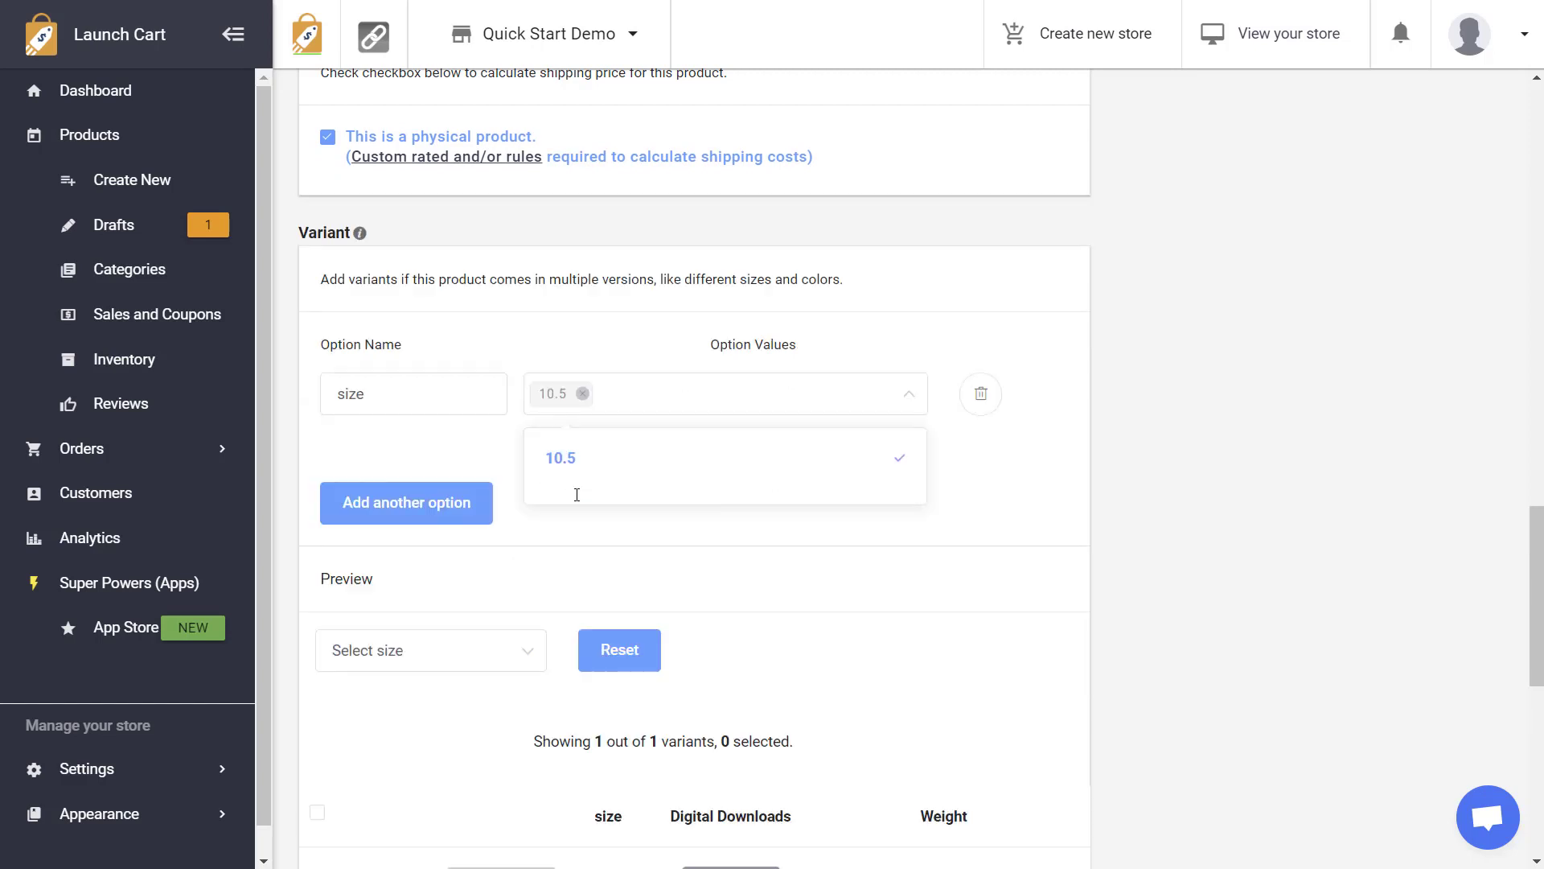
{"action": "type", "text": "11"}
{"action": "key", "text": "Return"}
{"action": "type", "text": "12"}
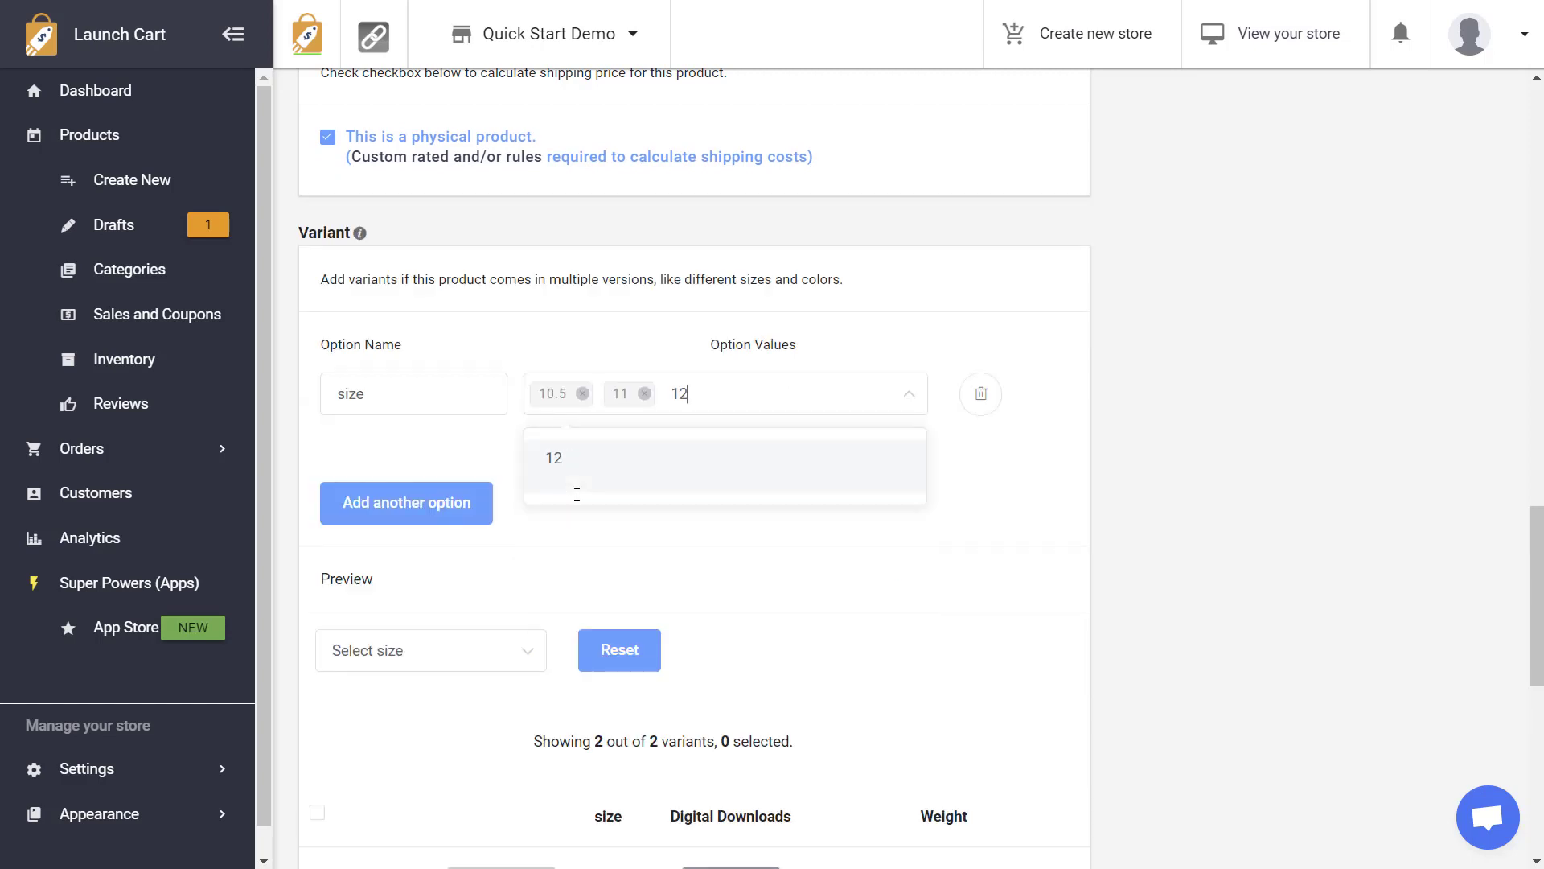
{"action": "key", "text": "Return"}
{"action": "type", "text": "12.5"}
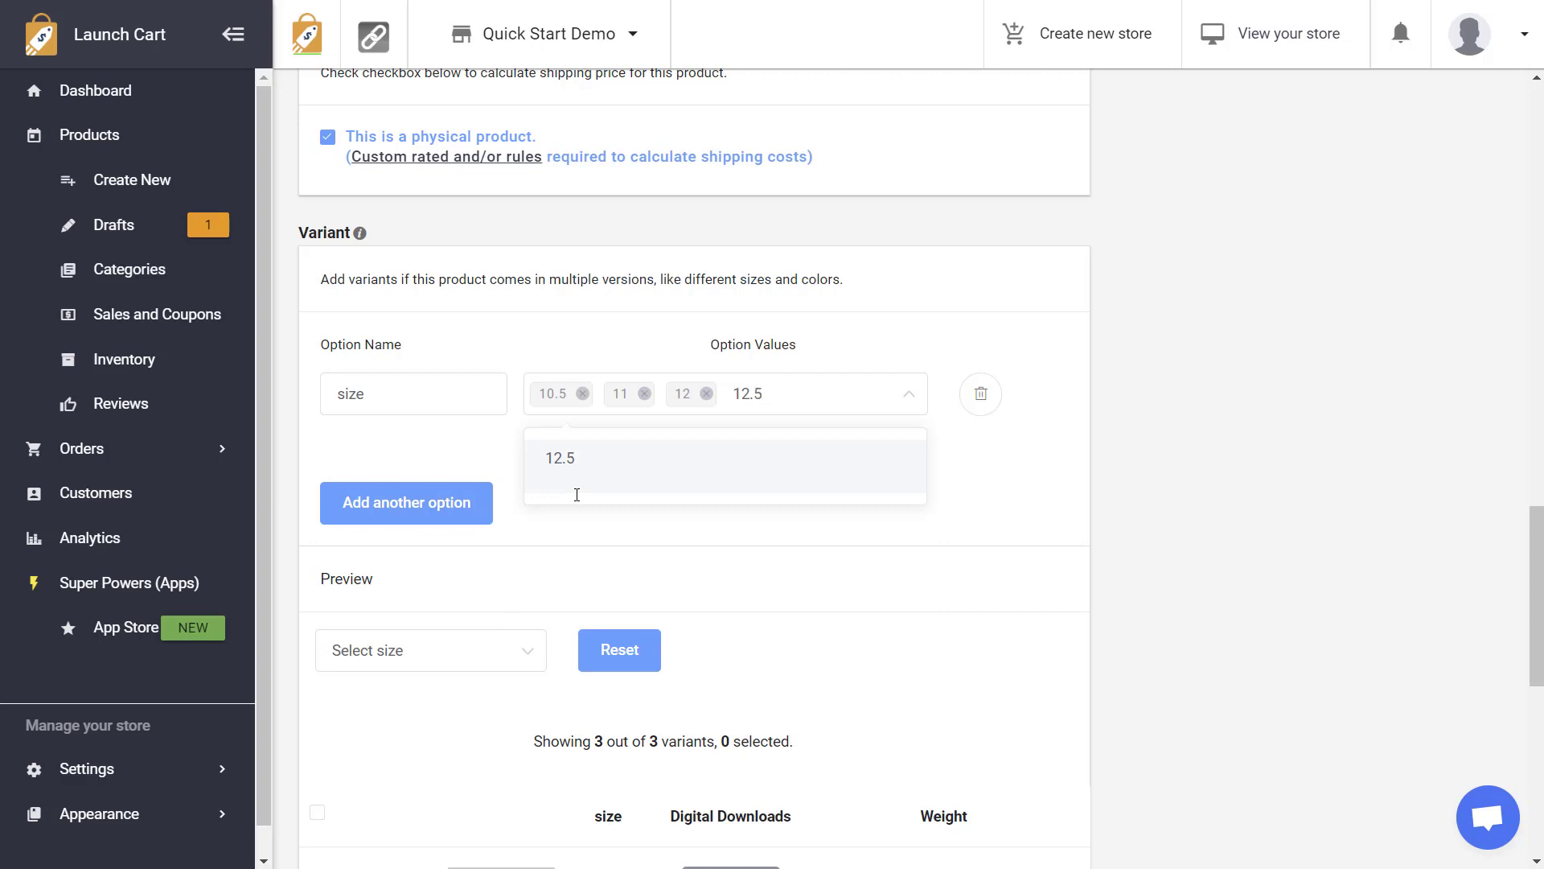
{"action": "key", "text": "Return"}
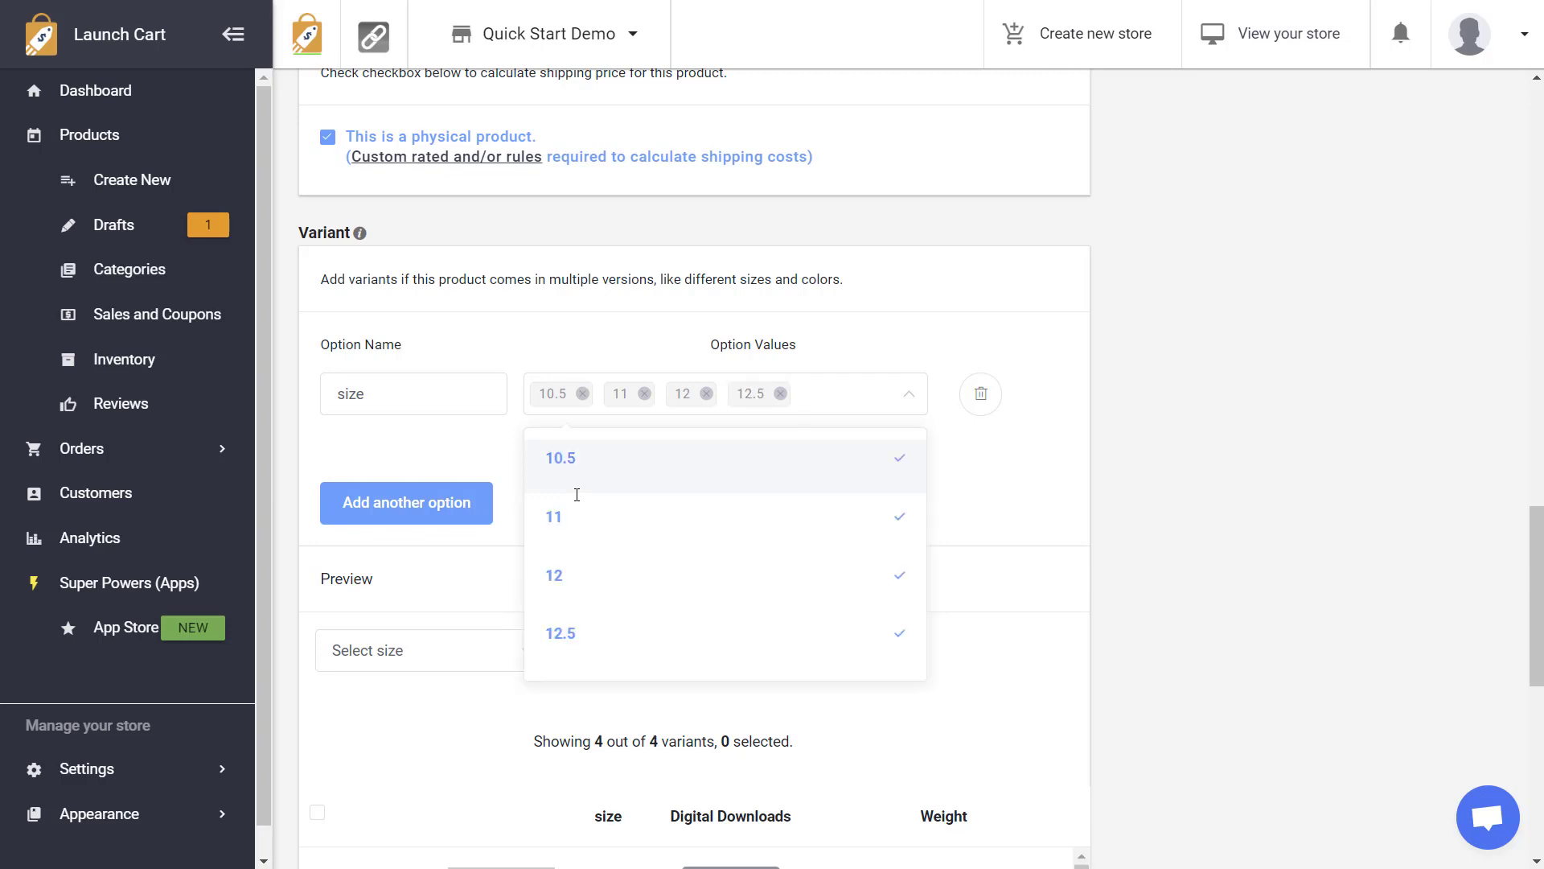
{"action": "left_click", "coordinate": [920, 345]}
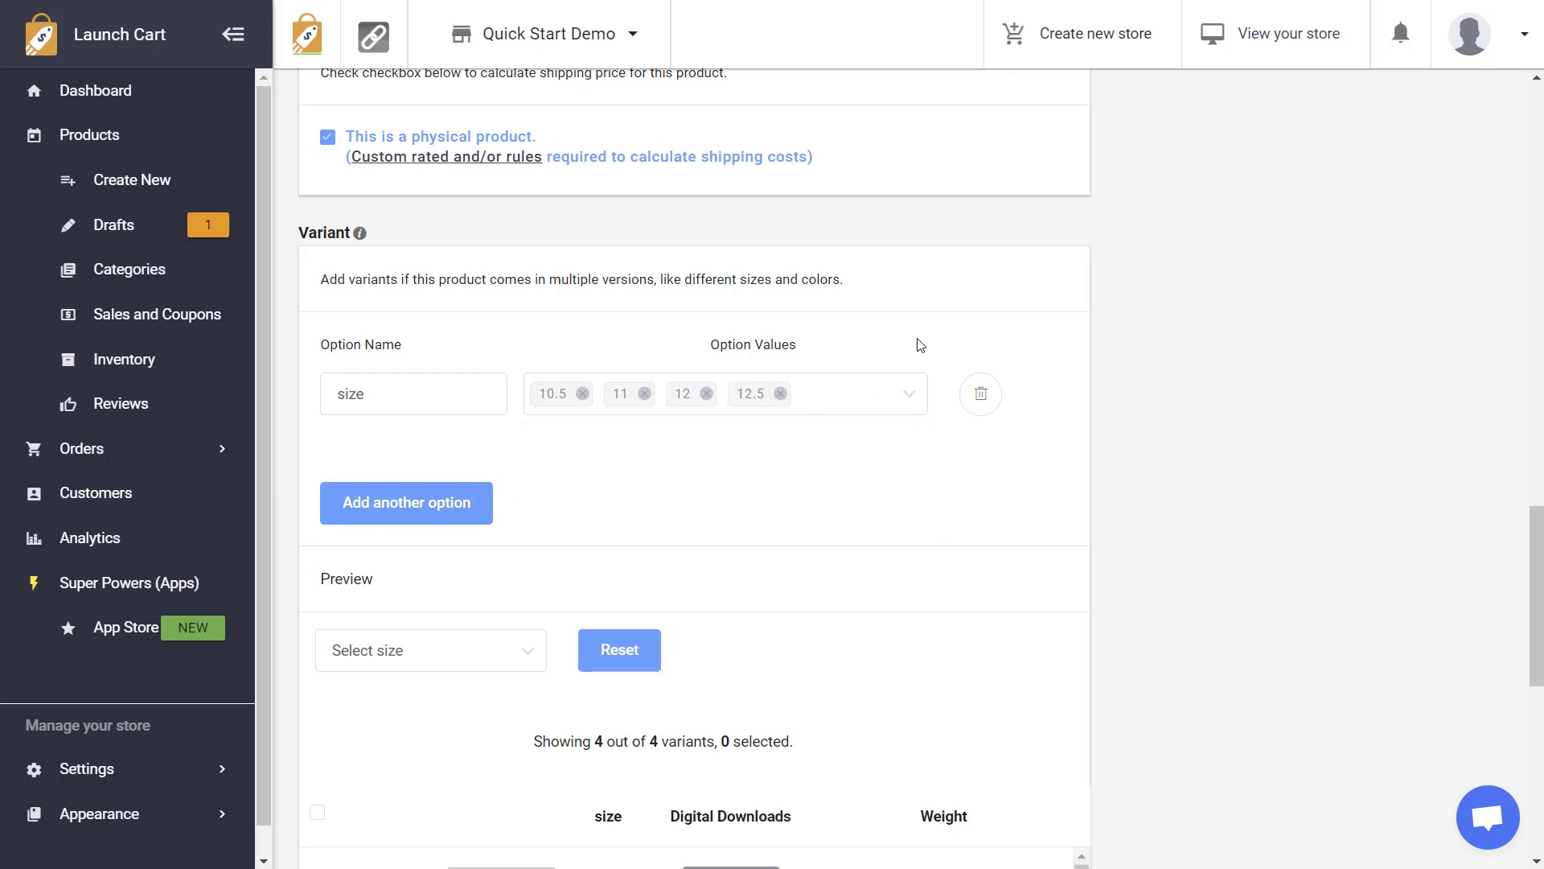
Add a second variant option named "color" with the values black, white and grey
{"action": "left_click", "coordinate": [394, 509]}
{"action": "left_click", "coordinate": [395, 481]}
{"action": "type", "text": "color"}
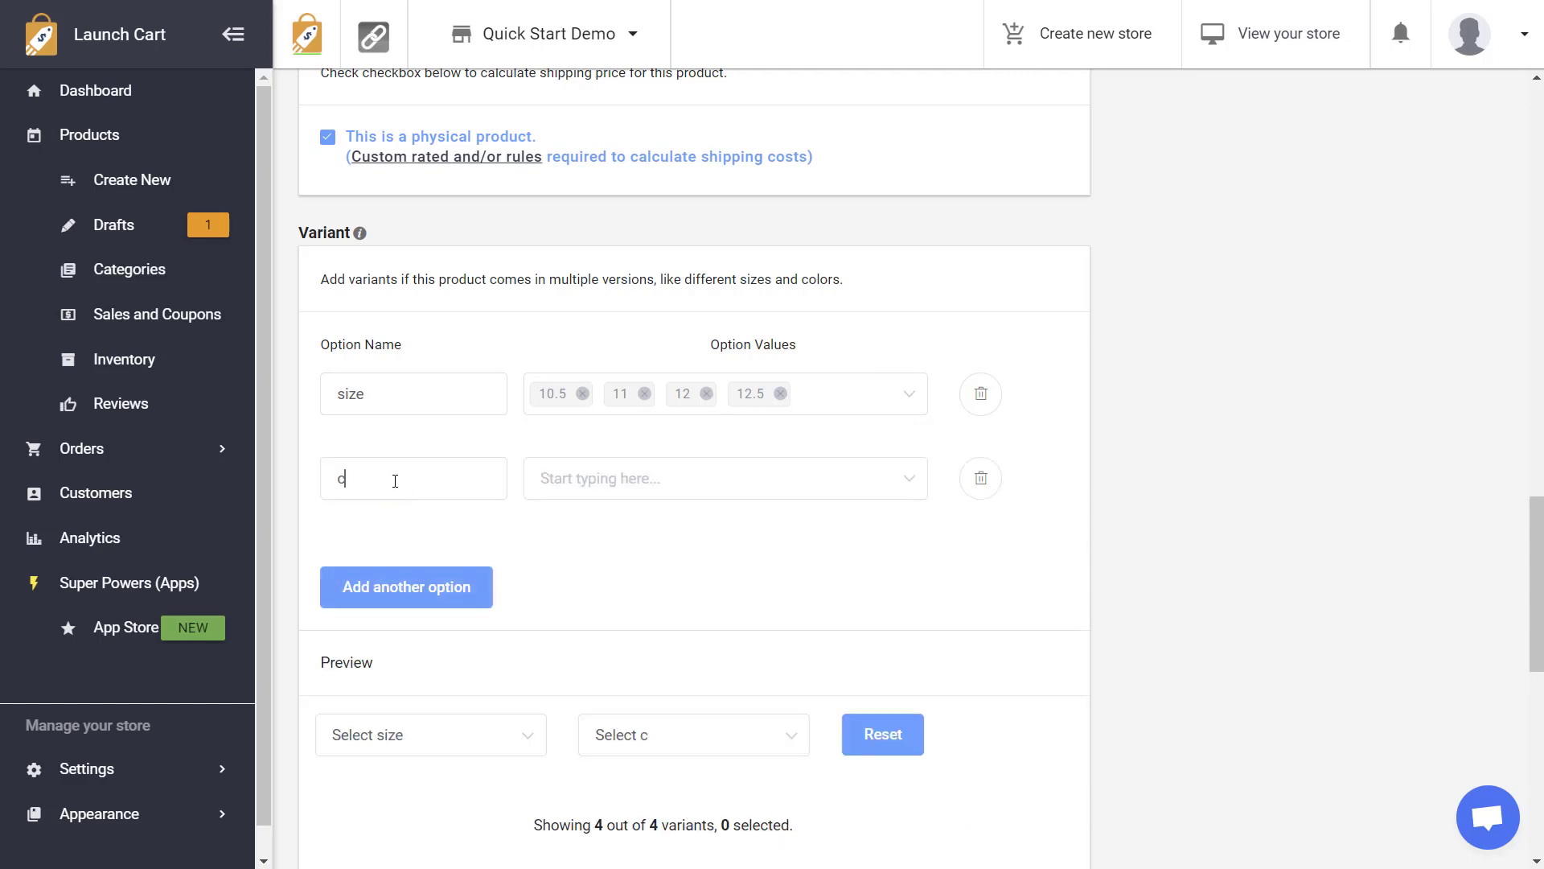
{"action": "left_click", "coordinate": [718, 475]}
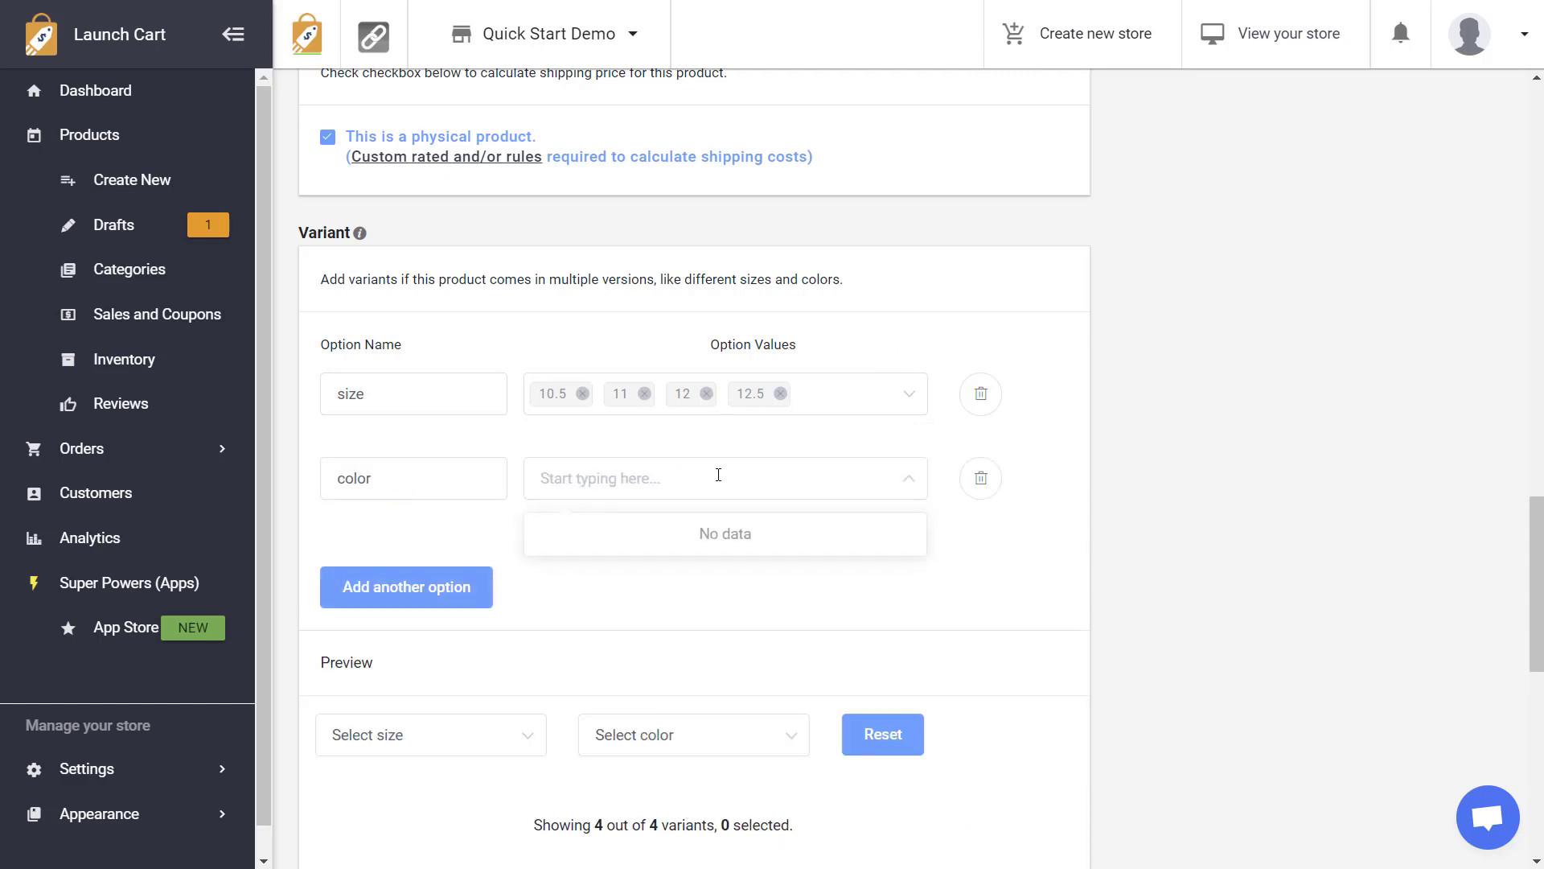
{"action": "type", "text": "black"}
{"action": "key", "text": "Return"}
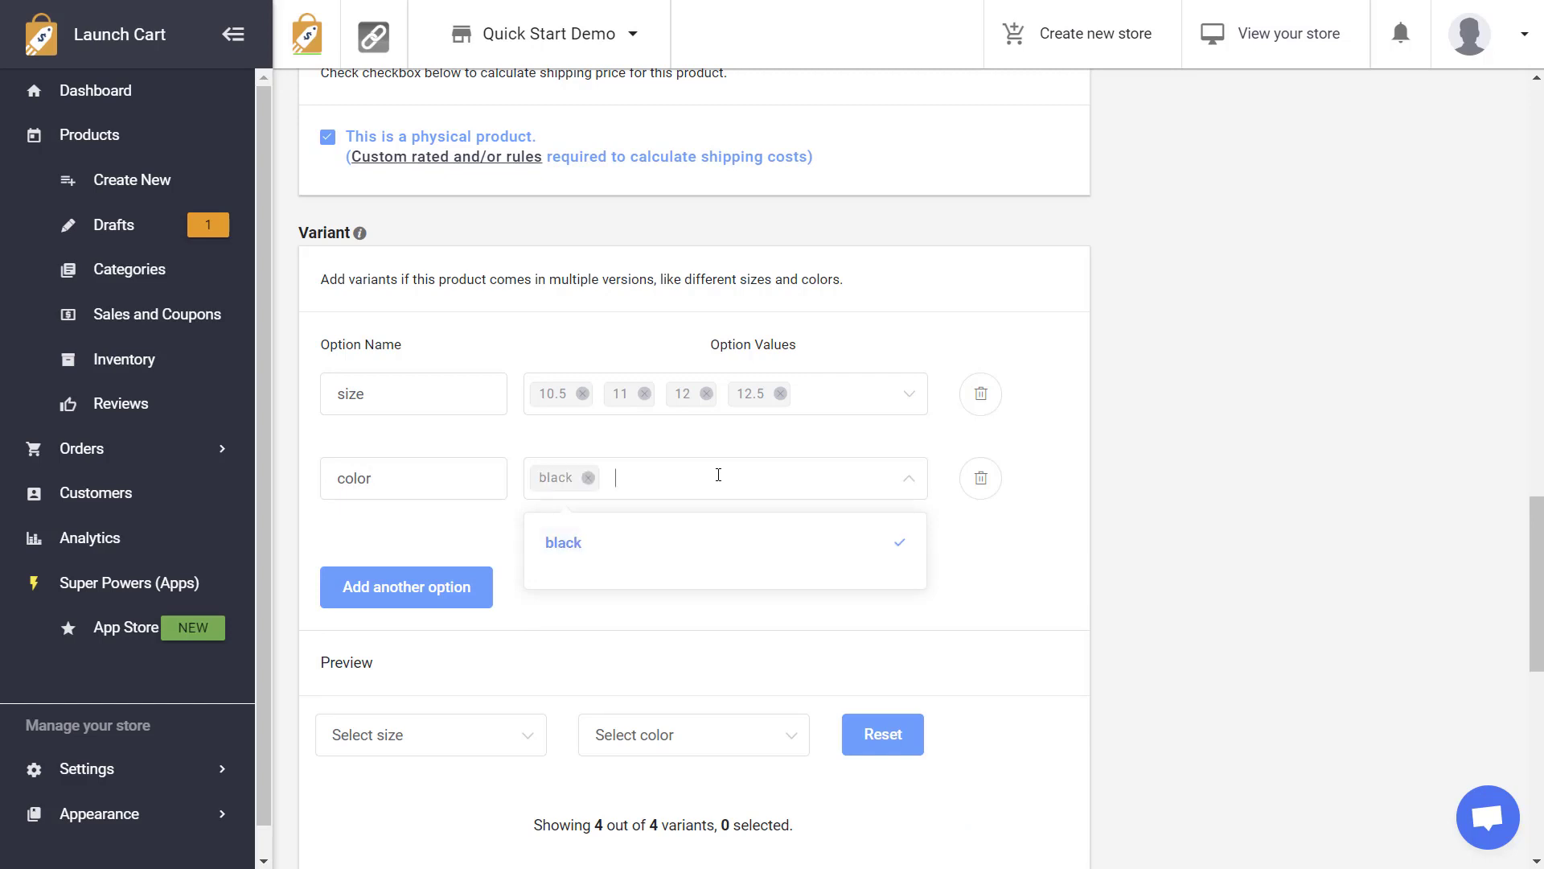
{"action": "type", "text": "white"}
{"action": "key", "text": "Return"}
{"action": "type", "text": "g"}
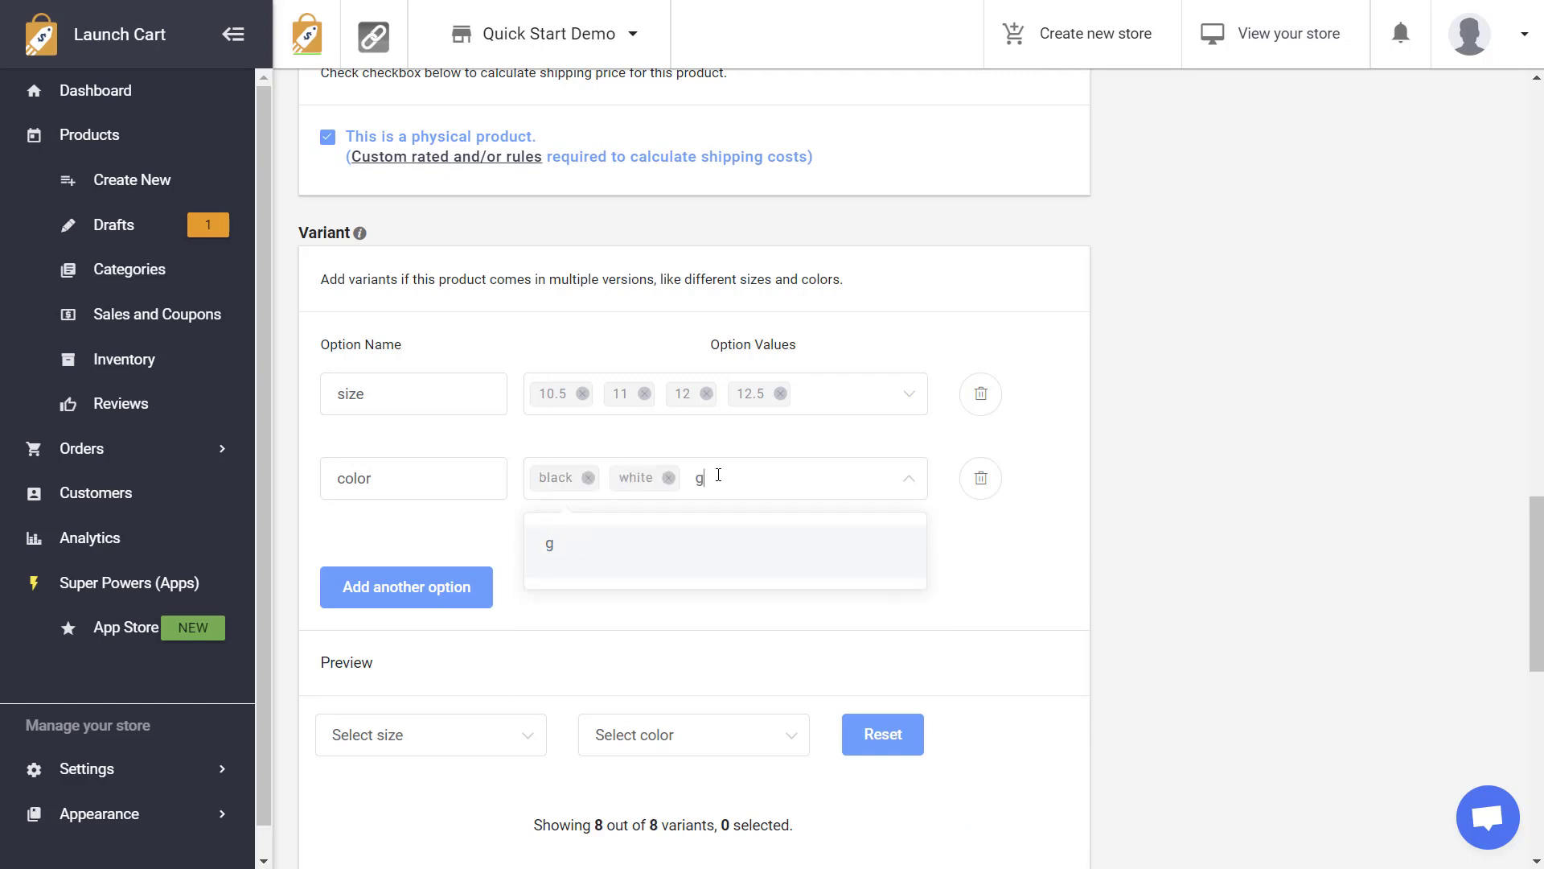
{"action": "type", "text": "rey"}
{"action": "key", "text": "Return"}
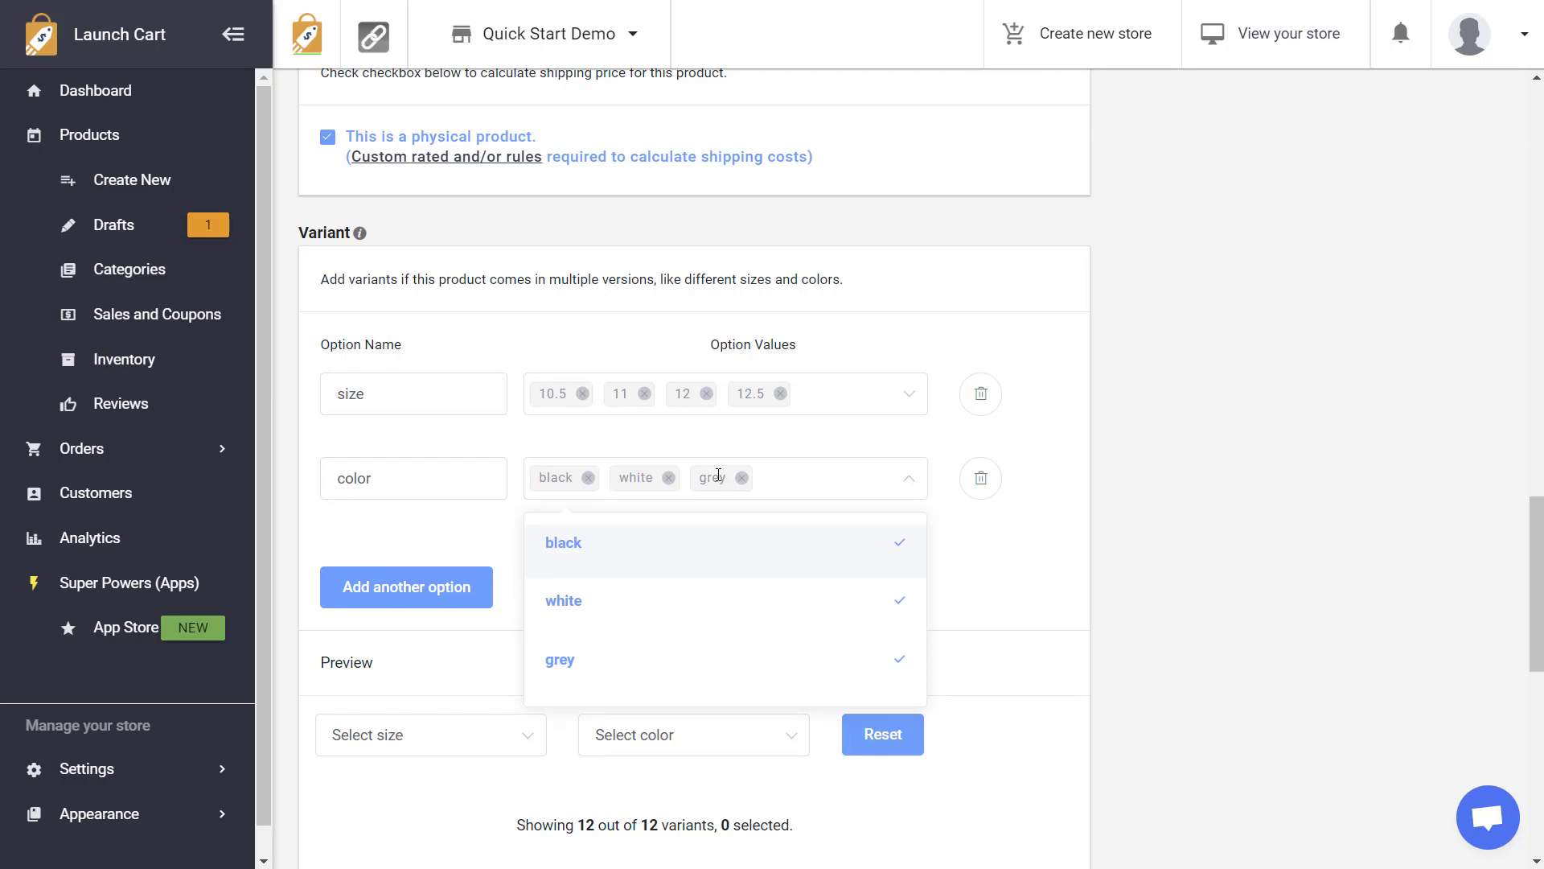
{"action": "left_click", "coordinate": [991, 582]}
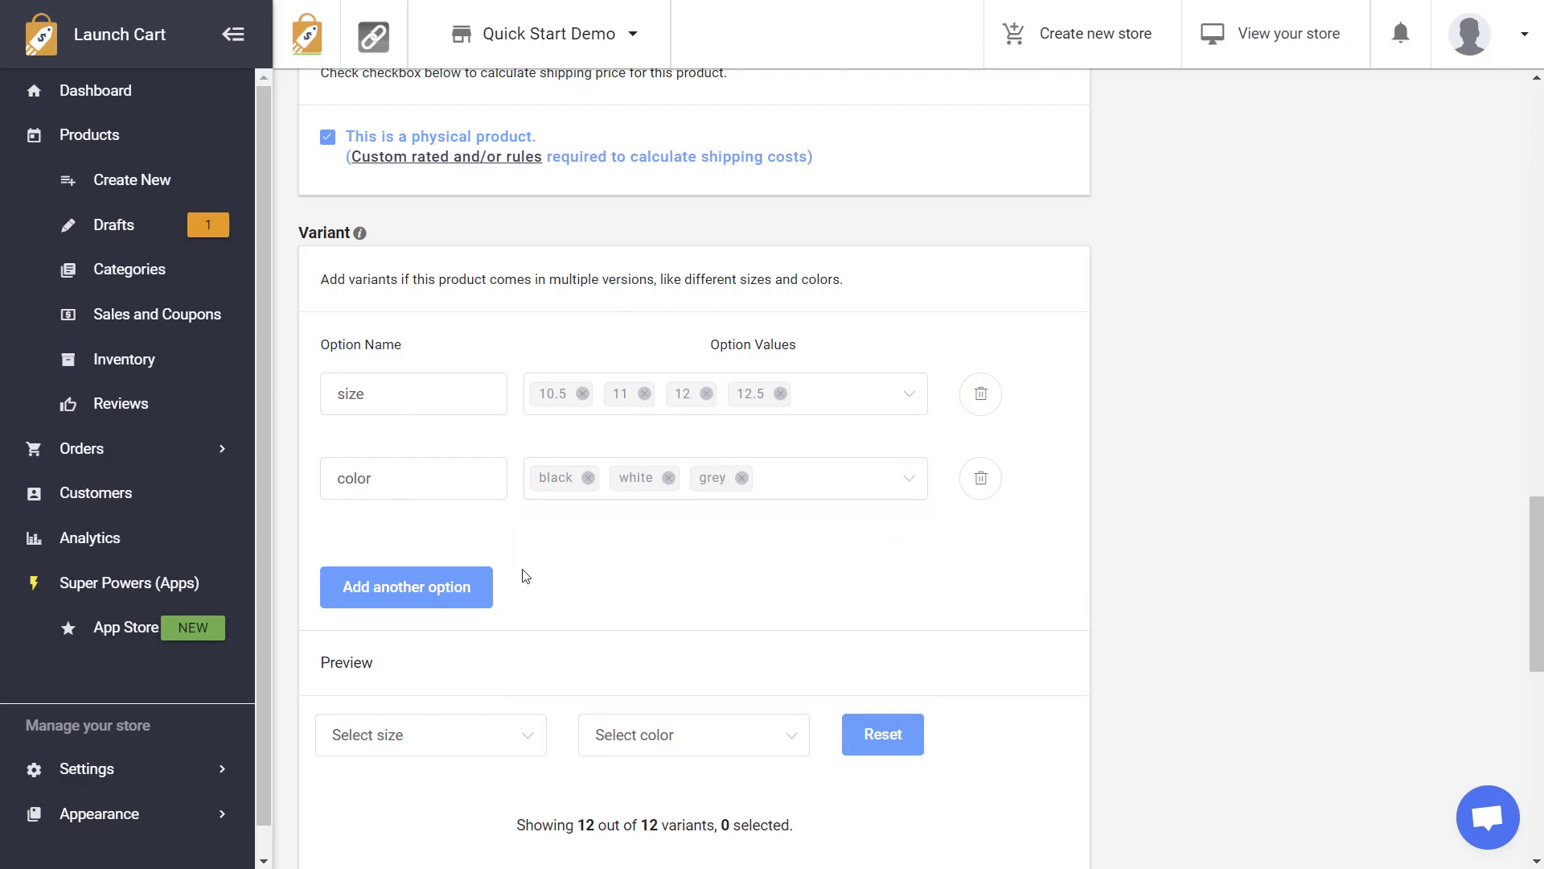
Examine the preview list of size and color variant combinations, including their image placeholders
{"action": "left_click_drag", "start_coordinate": [1535, 513], "coordinate": [1535, 616]}
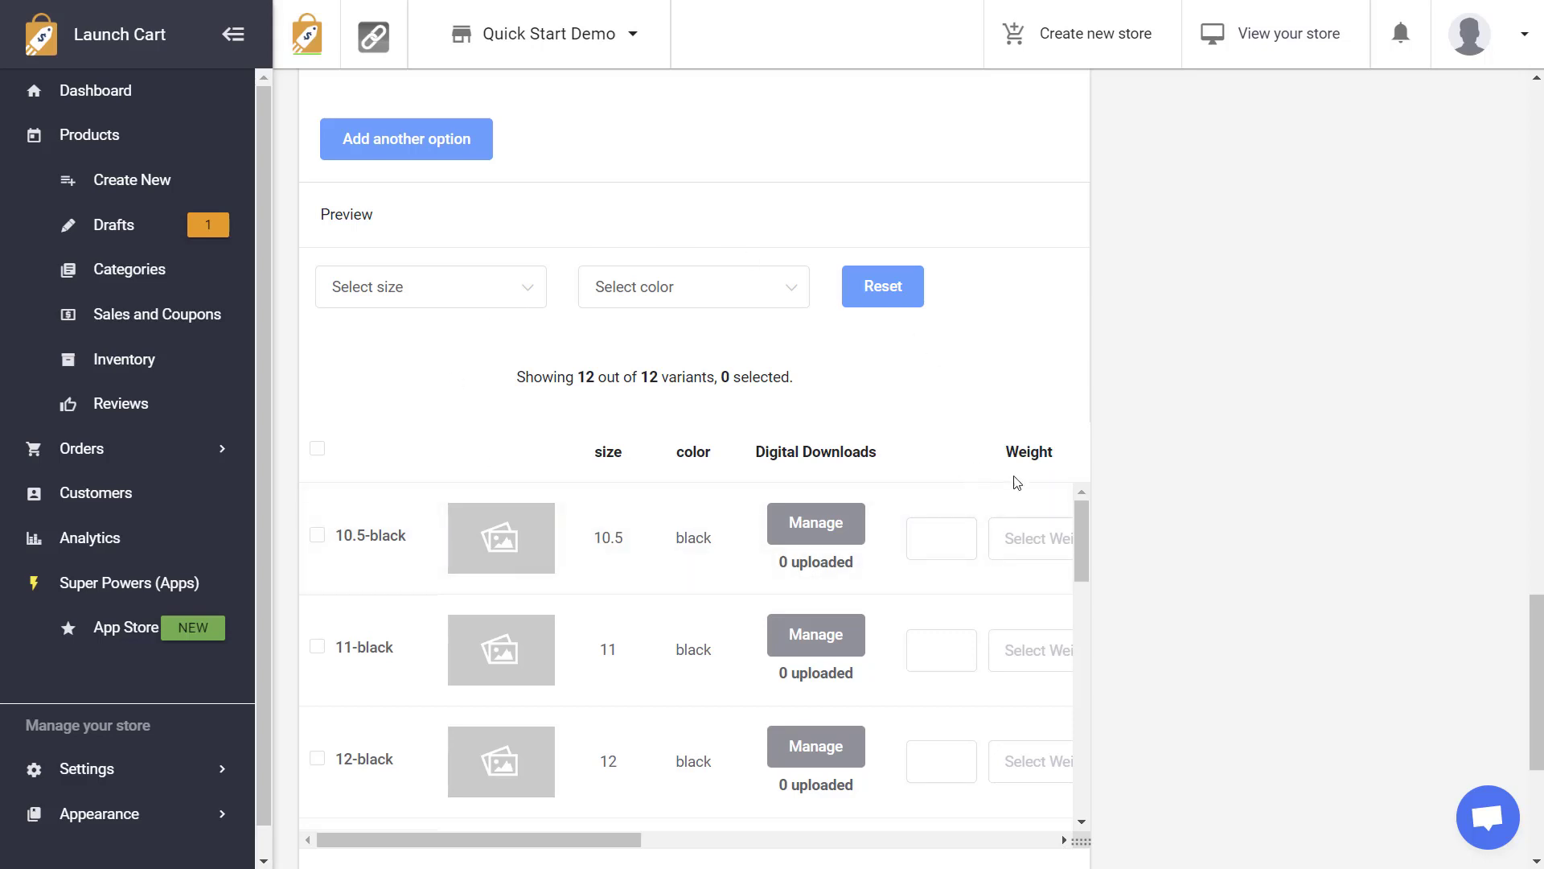
{"action": "mouse_move", "coordinate": [1086, 517]}
{"action": "left_mouse_down"}
{"action": "mouse_move", "coordinate": [1105, 797]}
{"action": "mouse_move", "coordinate": [1094, 504]}
{"action": "left_mouse_up"}
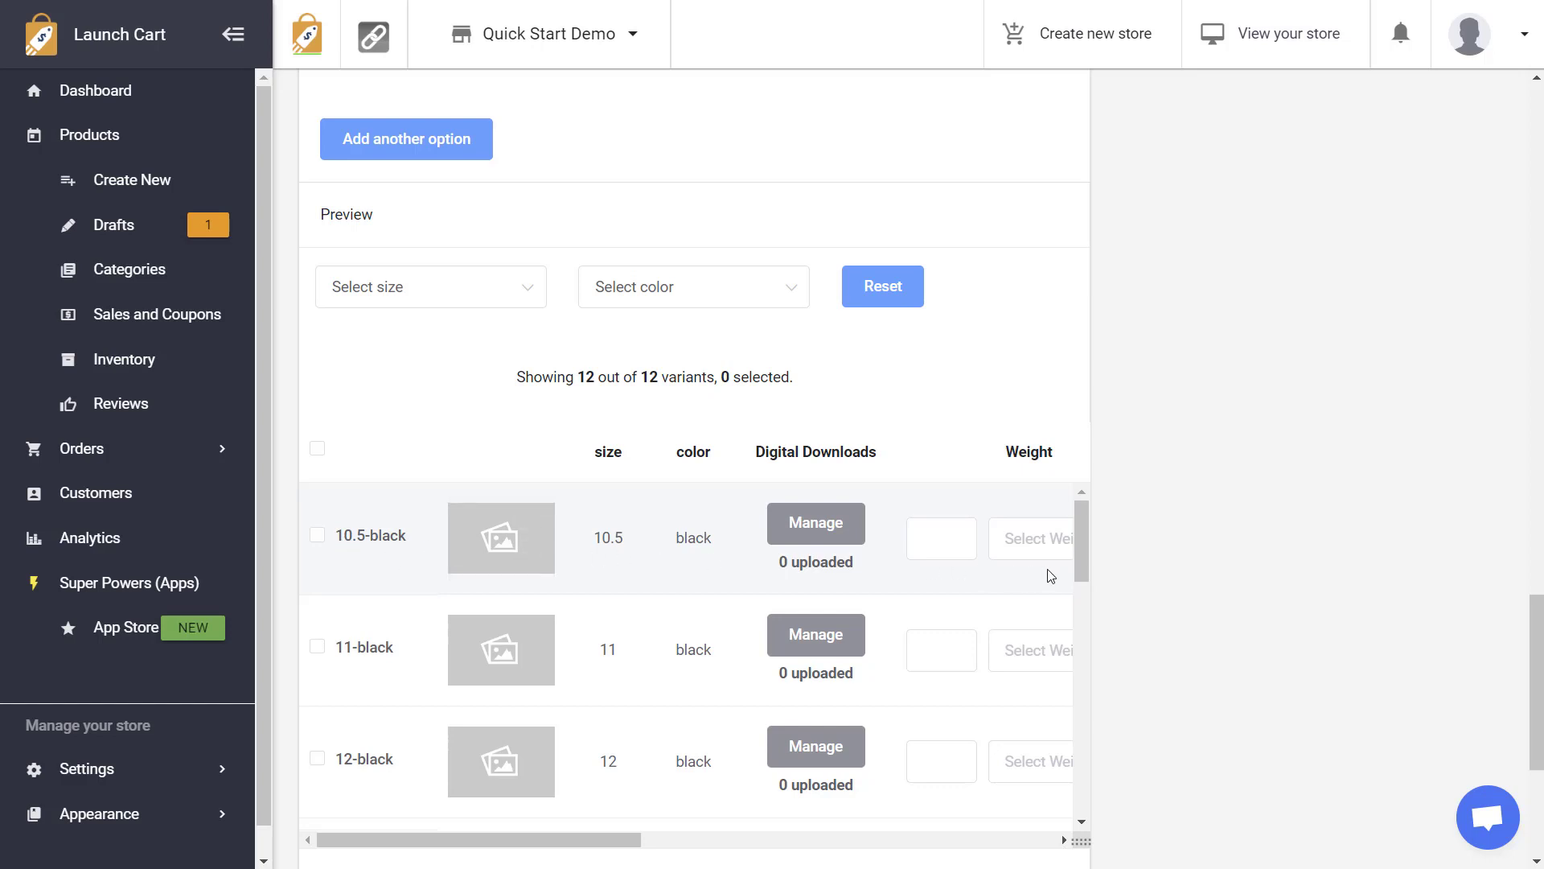
{"action": "mouse_move", "coordinate": [448, 571]}
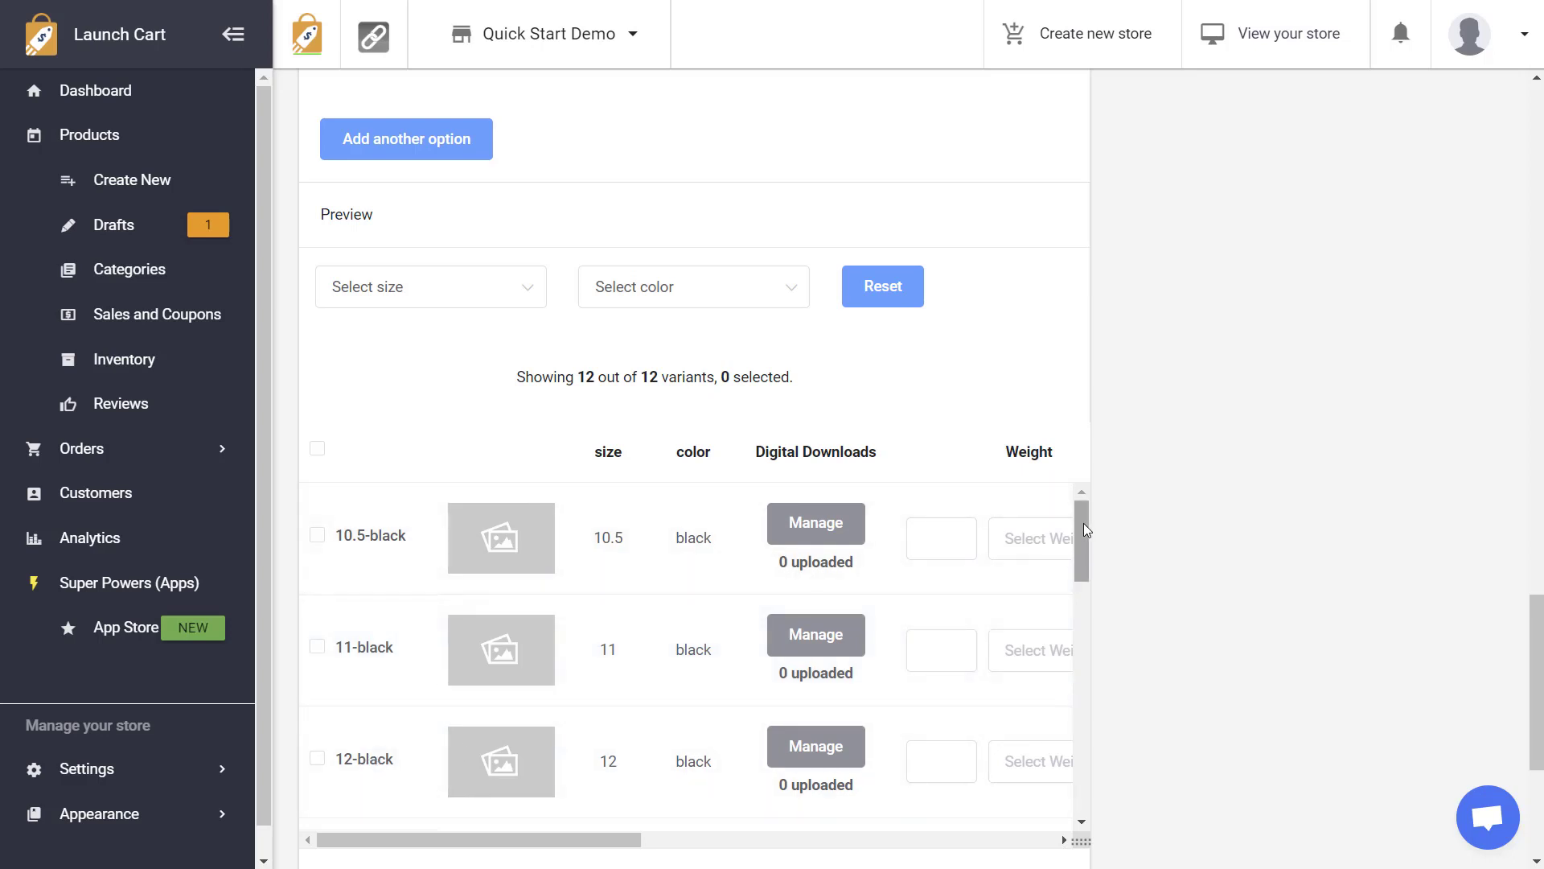
{"action": "left_click_drag", "start_coordinate": [1084, 522], "coordinate": [1114, 772]}
{"action": "mouse_move", "coordinate": [514, 792]}
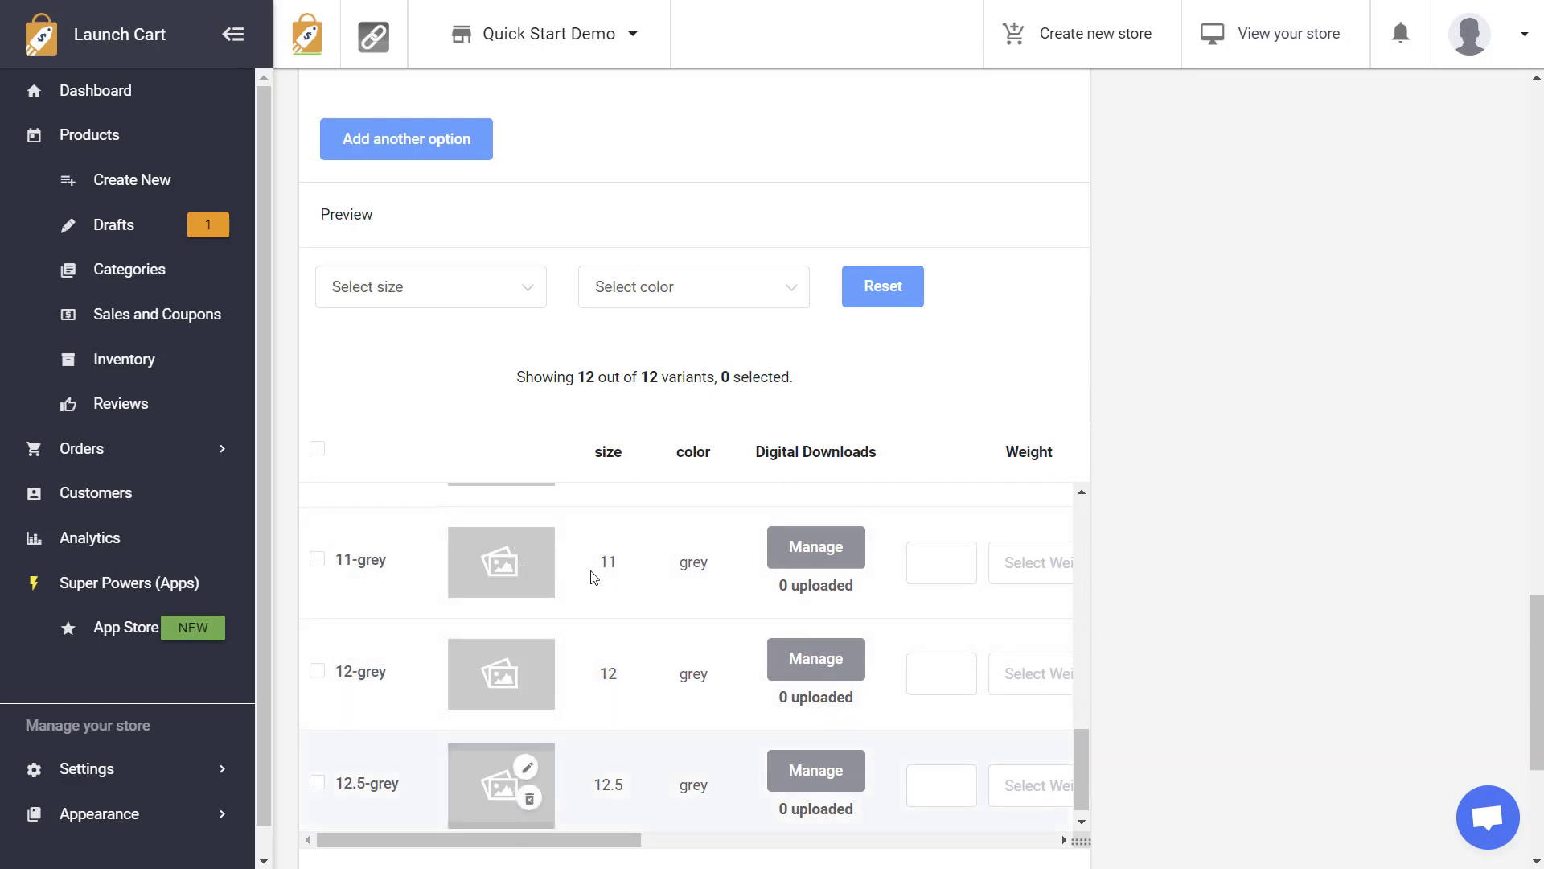
{"action": "double_click", "coordinate": [586, 378]}
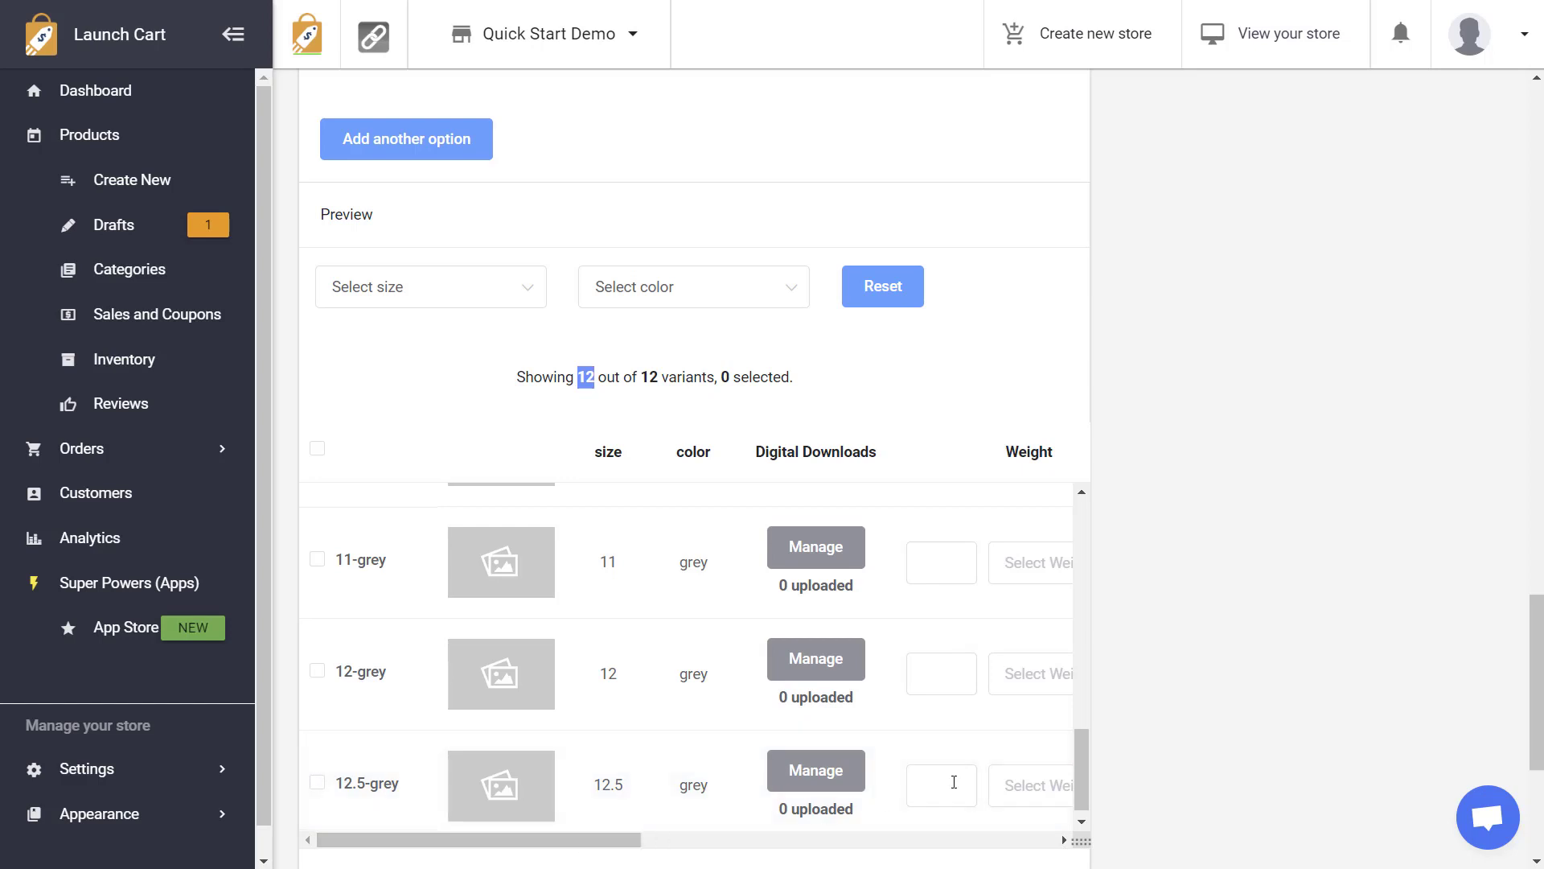
{"action": "left_click_drag", "start_coordinate": [1081, 767], "coordinate": [1069, 514]}
{"action": "mouse_move", "coordinate": [519, 563]}
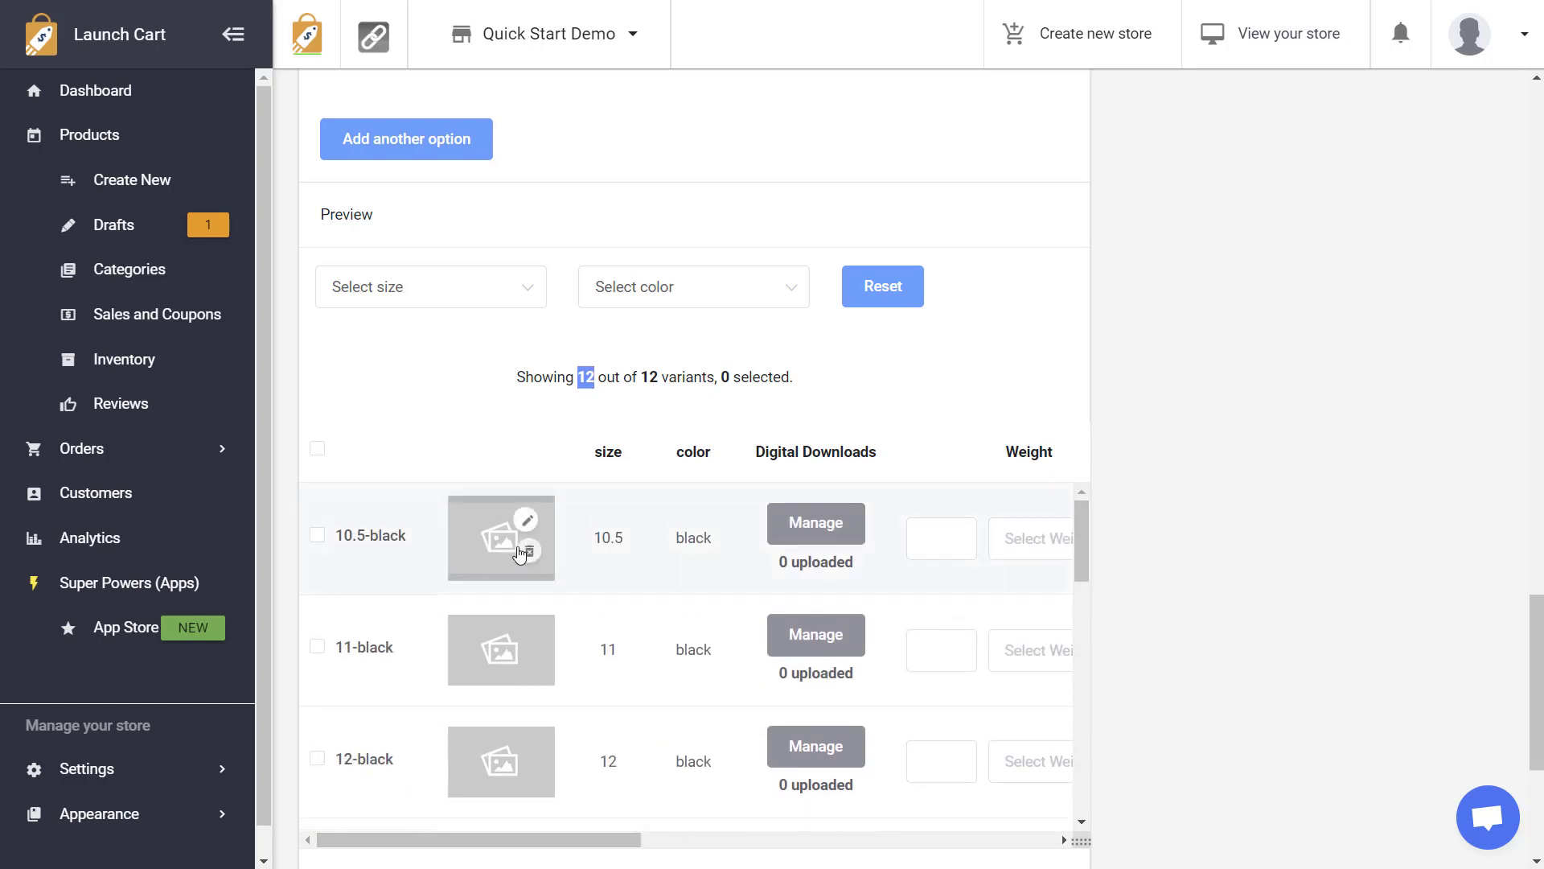
{"action": "mouse_move", "coordinate": [514, 761]}
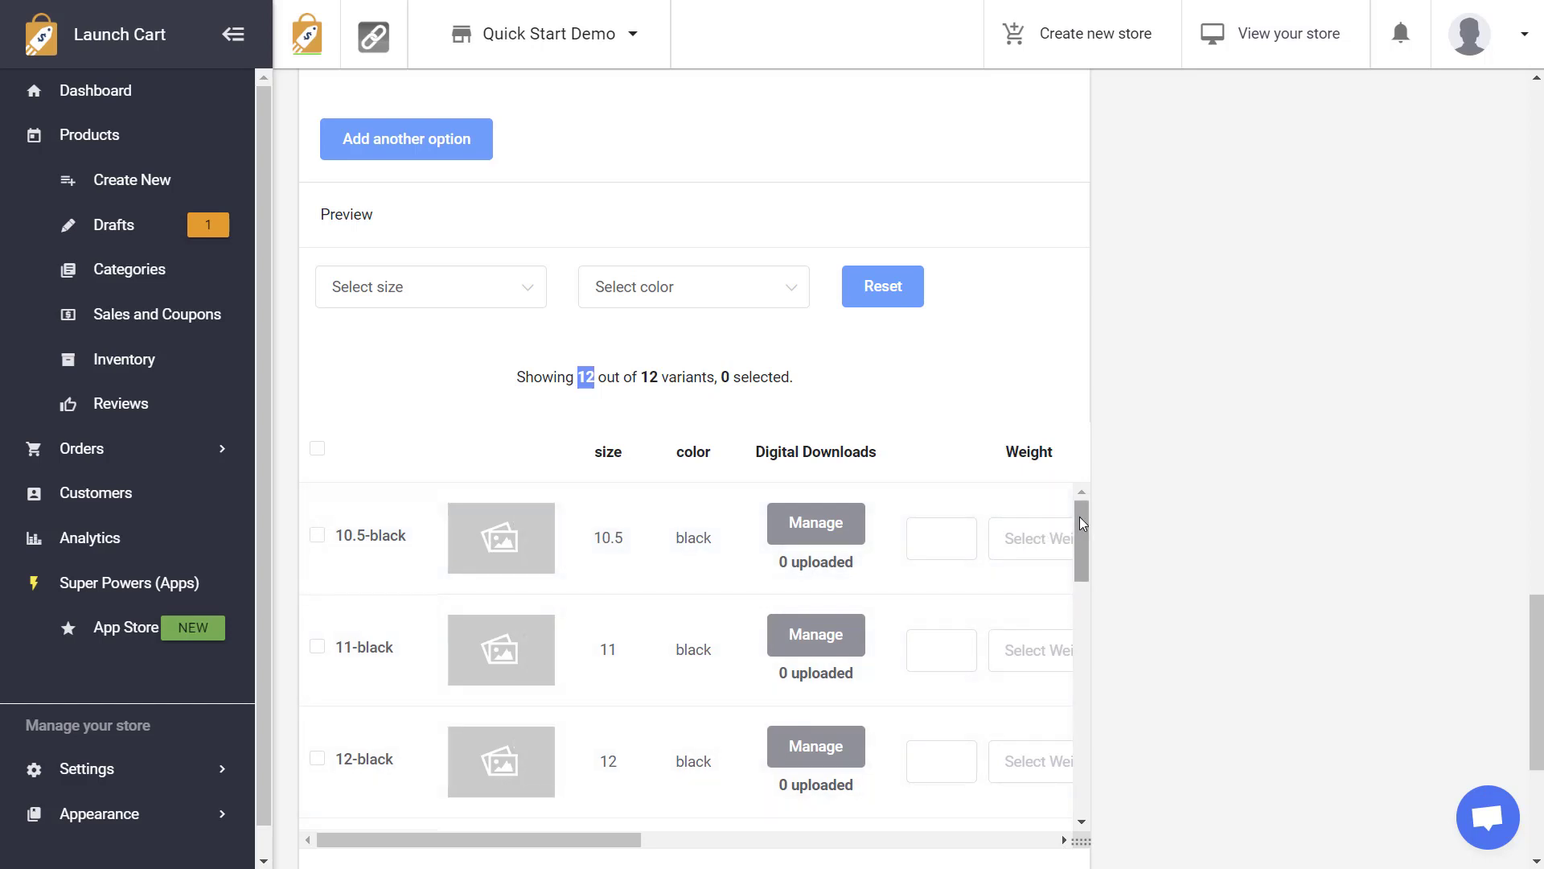
{"action": "left_click_drag", "start_coordinate": [1083, 517], "coordinate": [1085, 613]}
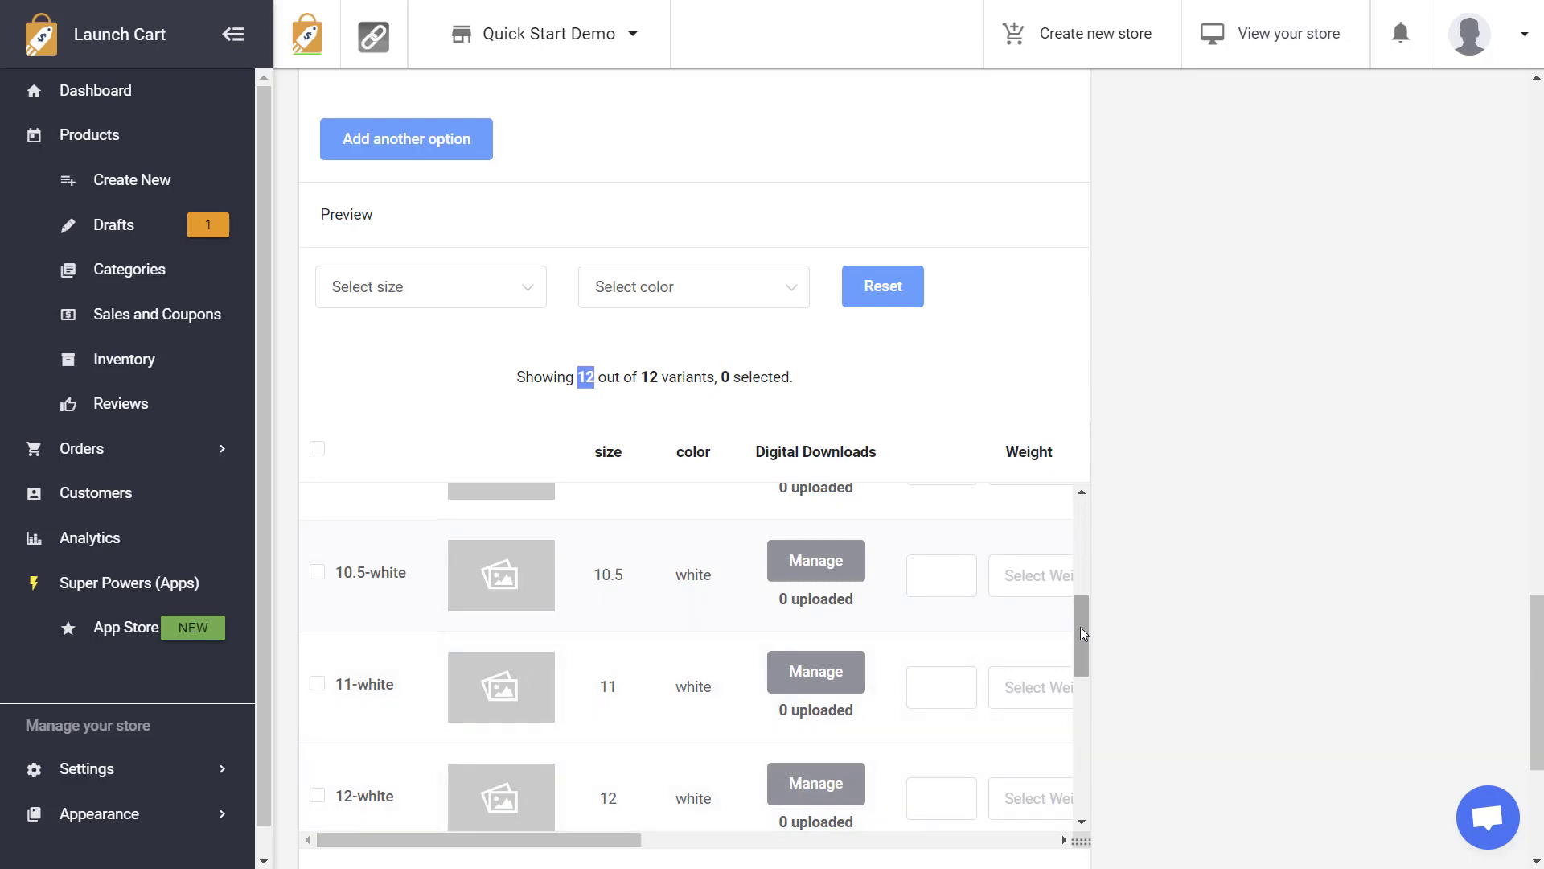
{"action": "left_click_drag", "start_coordinate": [1079, 625], "coordinate": [1086, 515]}
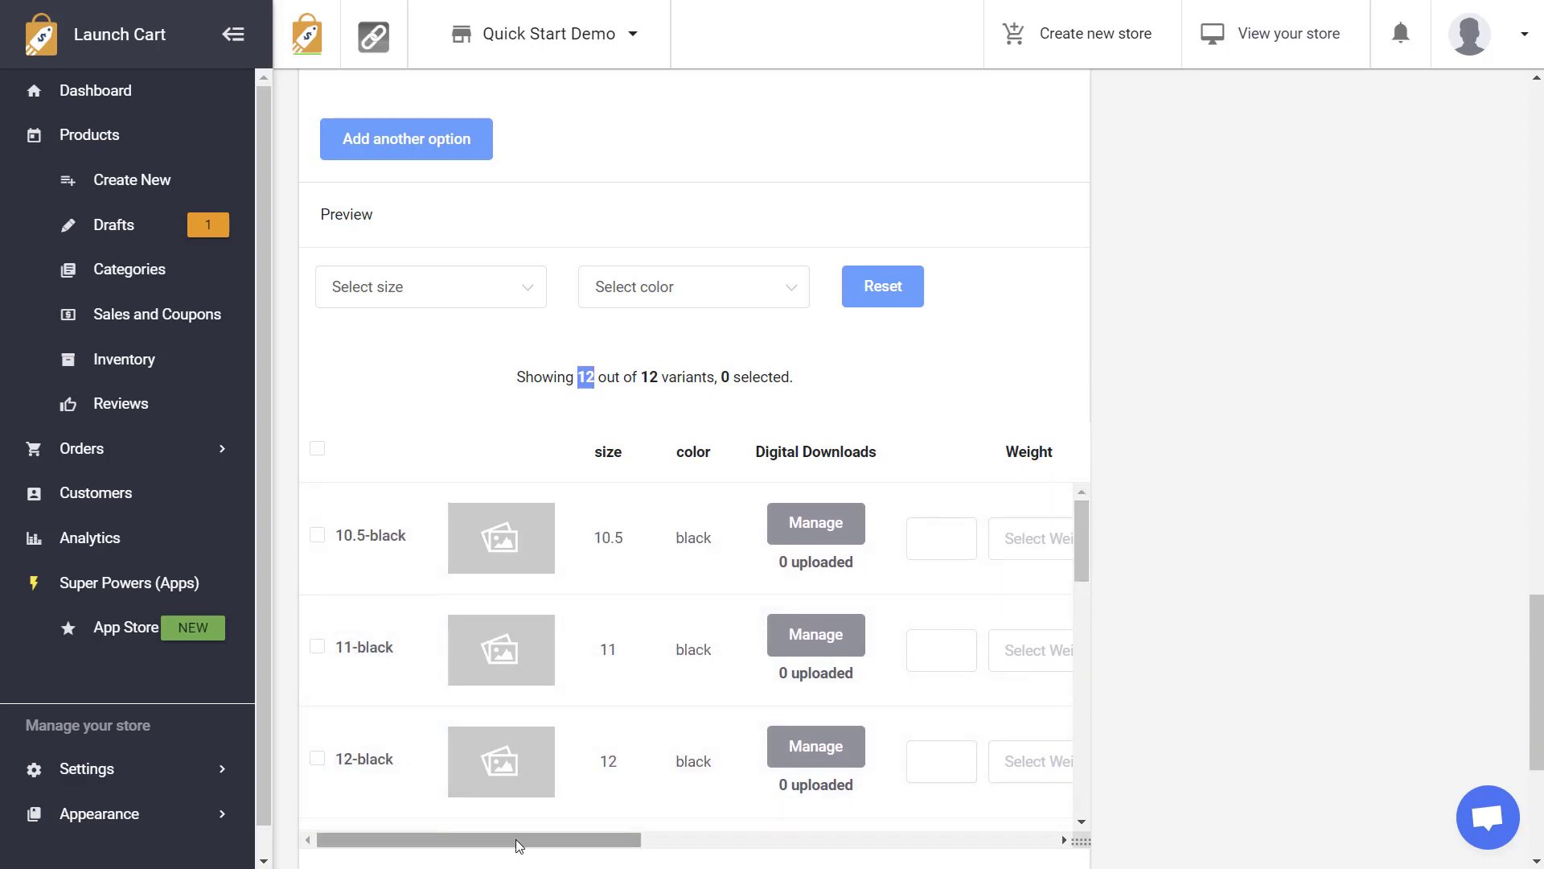
Review the weight, SKU, inventory amount and inventory settings columns of the variants in the preview
{"action": "left_click_drag", "start_coordinate": [515, 838], "coordinate": [617, 828]}
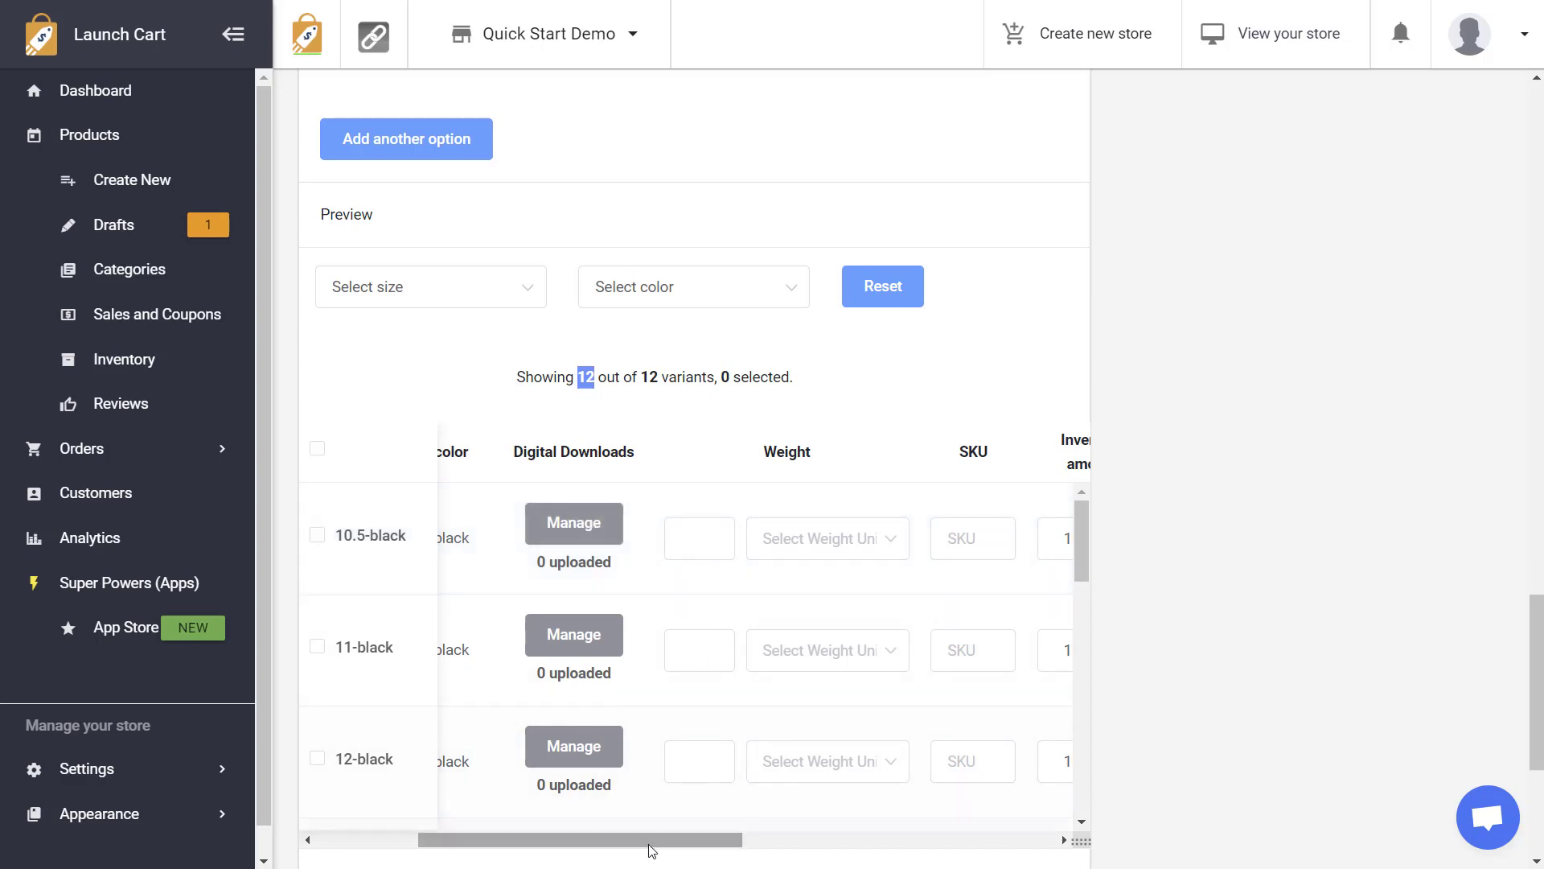
{"action": "left_click_drag", "start_coordinate": [644, 838], "coordinate": [731, 837]}
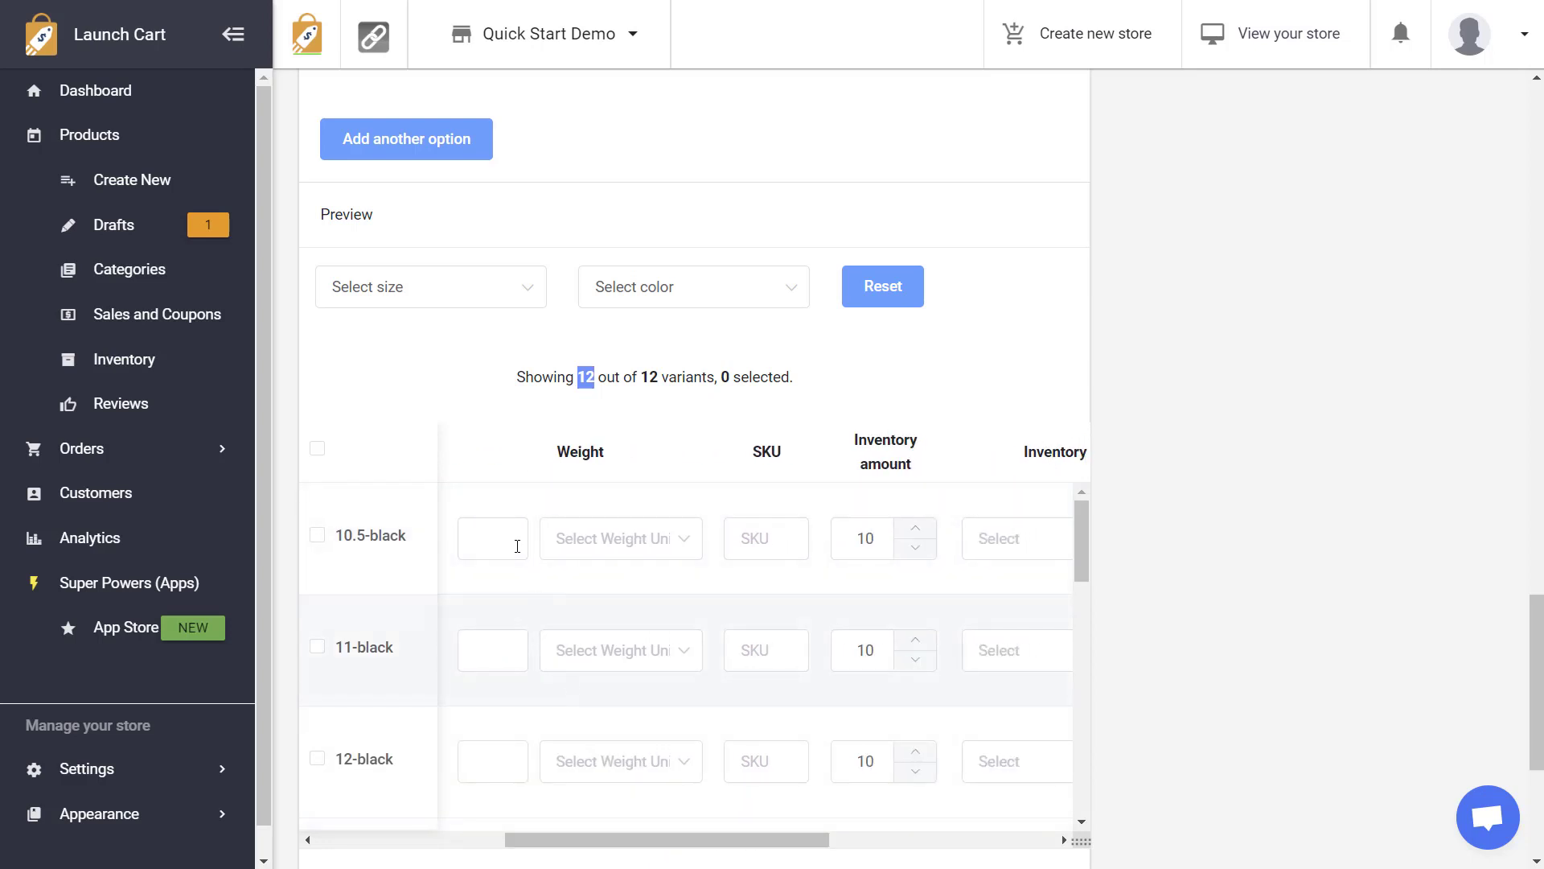
{"action": "left_click", "coordinate": [512, 551]}
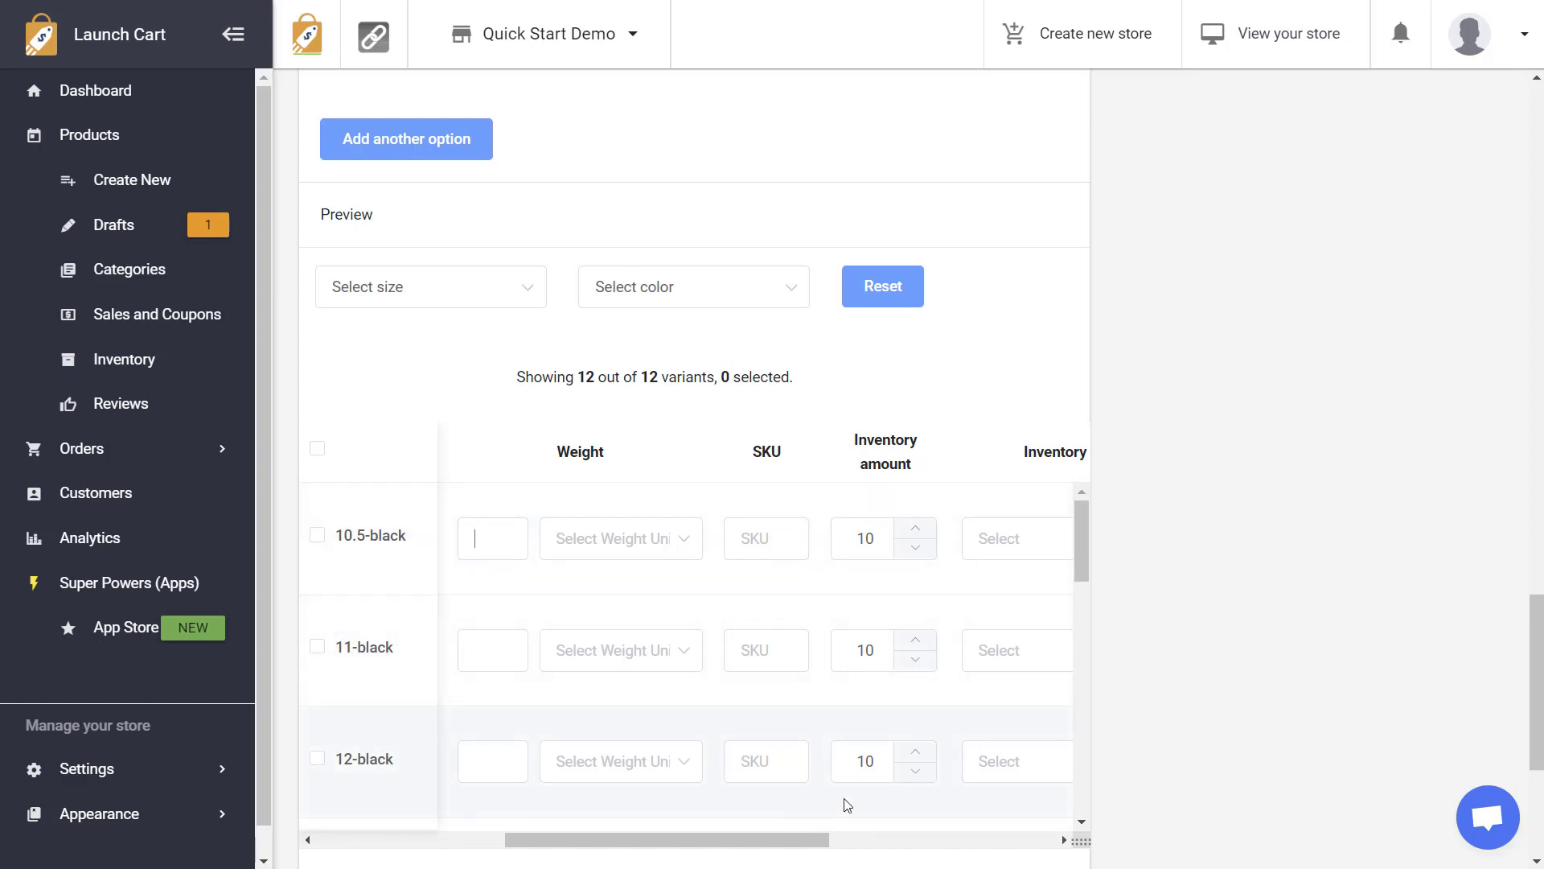
{"action": "left_click_drag", "start_coordinate": [748, 840], "coordinate": [825, 836]}
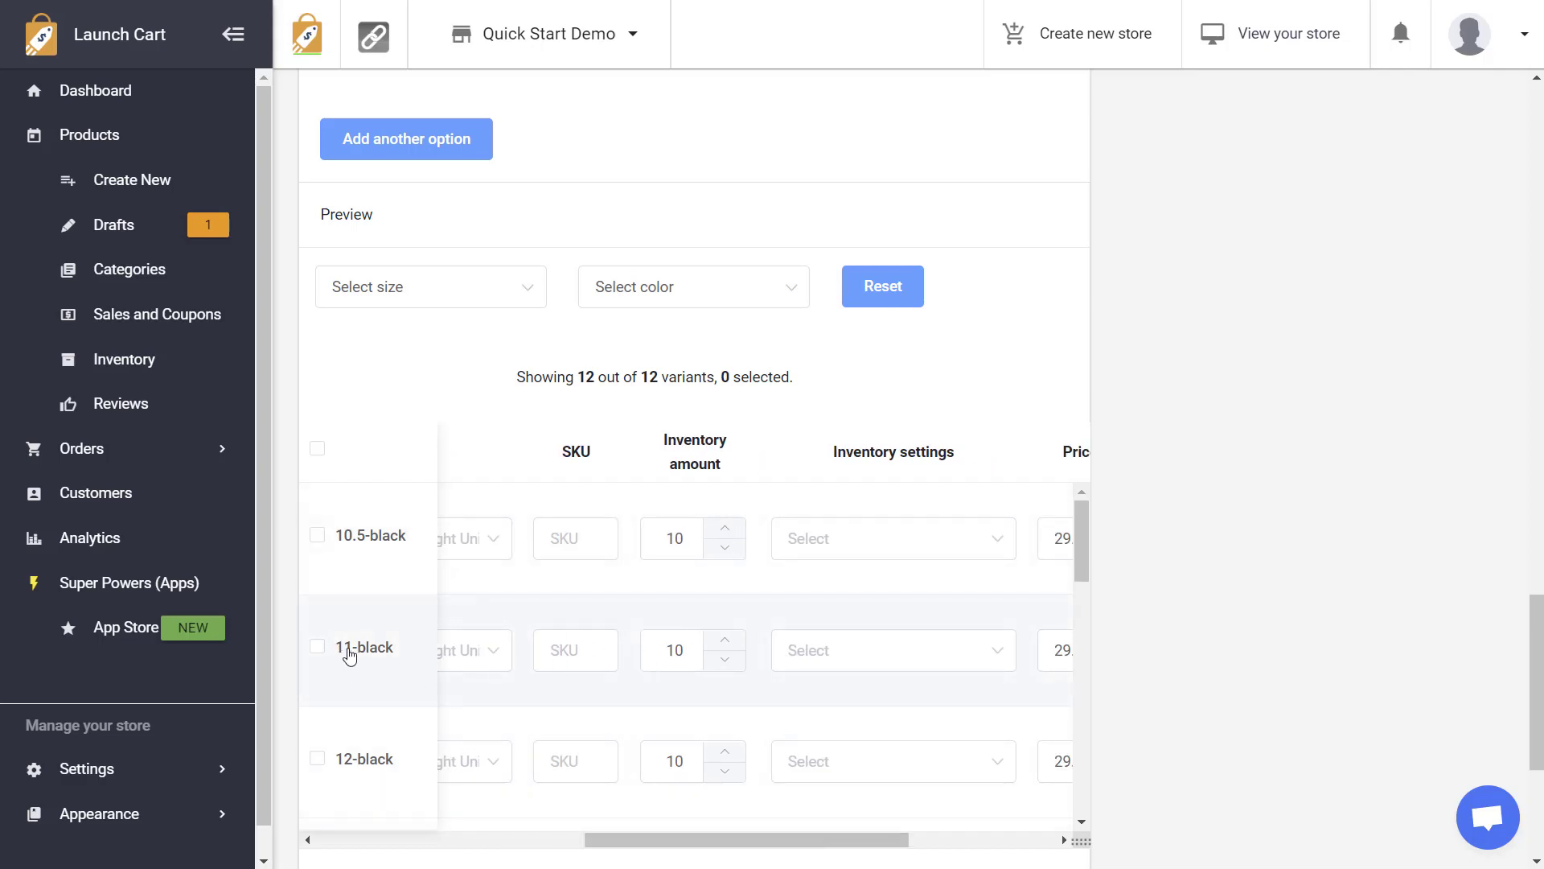
Set the 11-black variant's inventory amount to 3 and check the inventory settings choices for the 10.5-black variant
{"action": "left_click", "coordinate": [727, 661]}
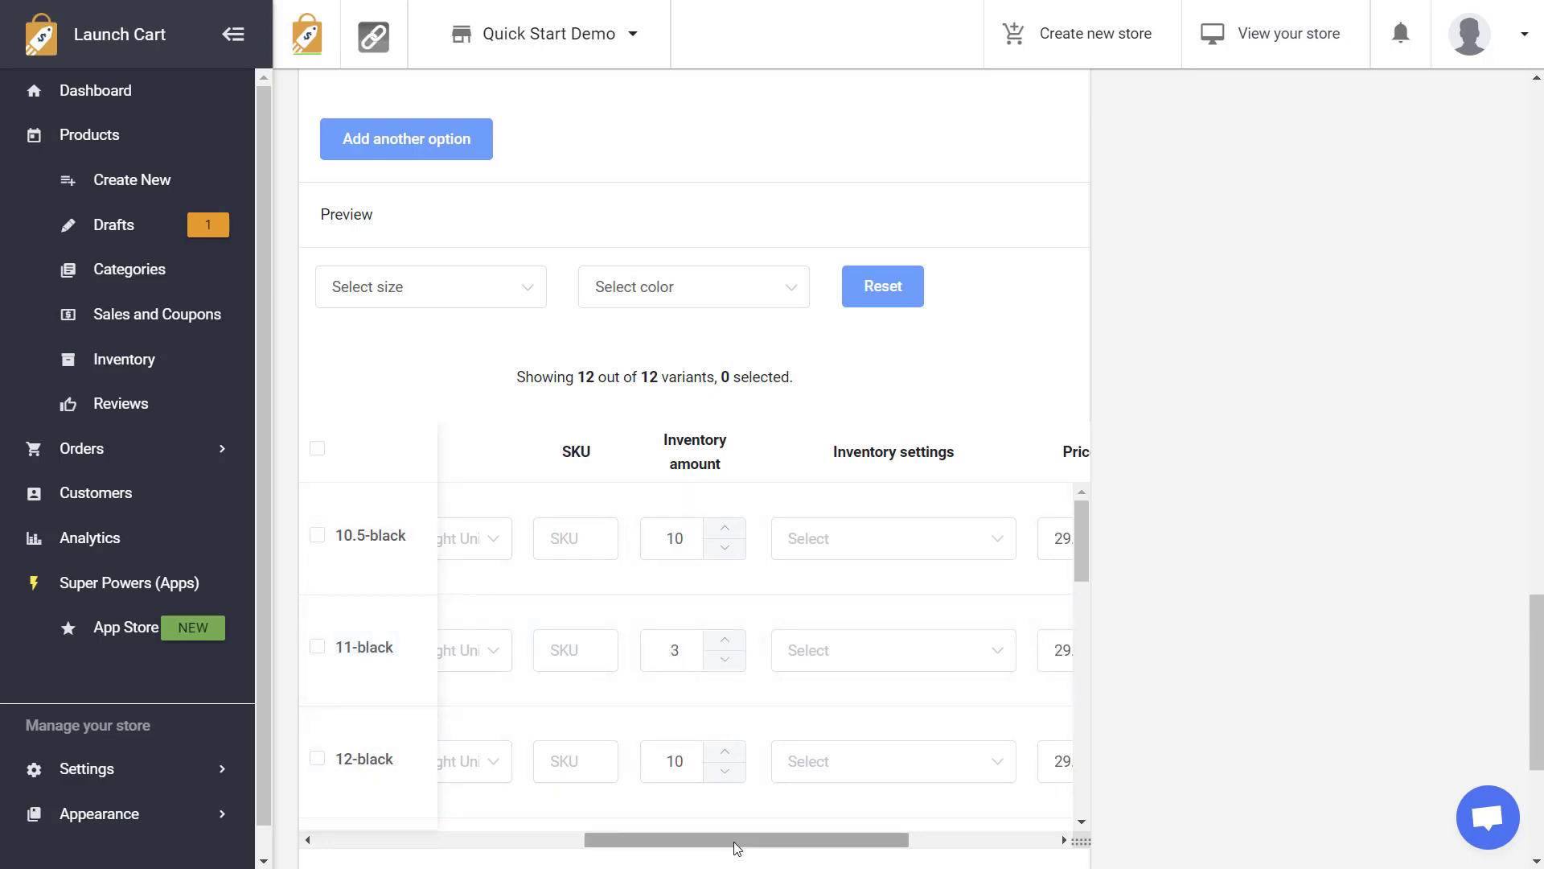
{"action": "left_click_drag", "start_coordinate": [734, 842], "coordinate": [805, 841]}
{"action": "left_click", "coordinate": [723, 541]}
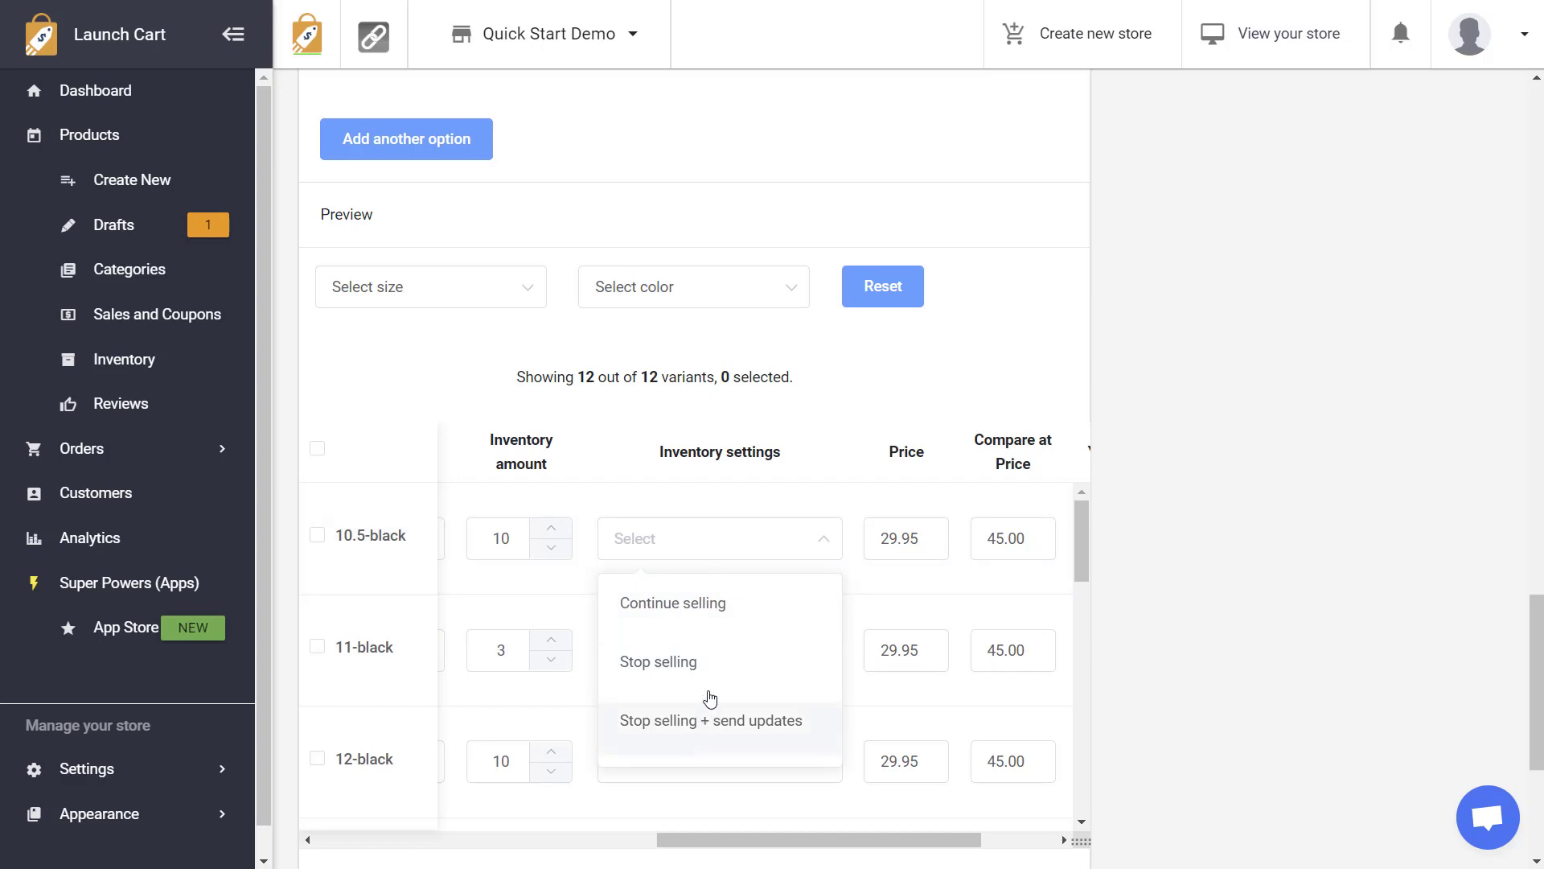
{"action": "left_click", "coordinate": [363, 561]}
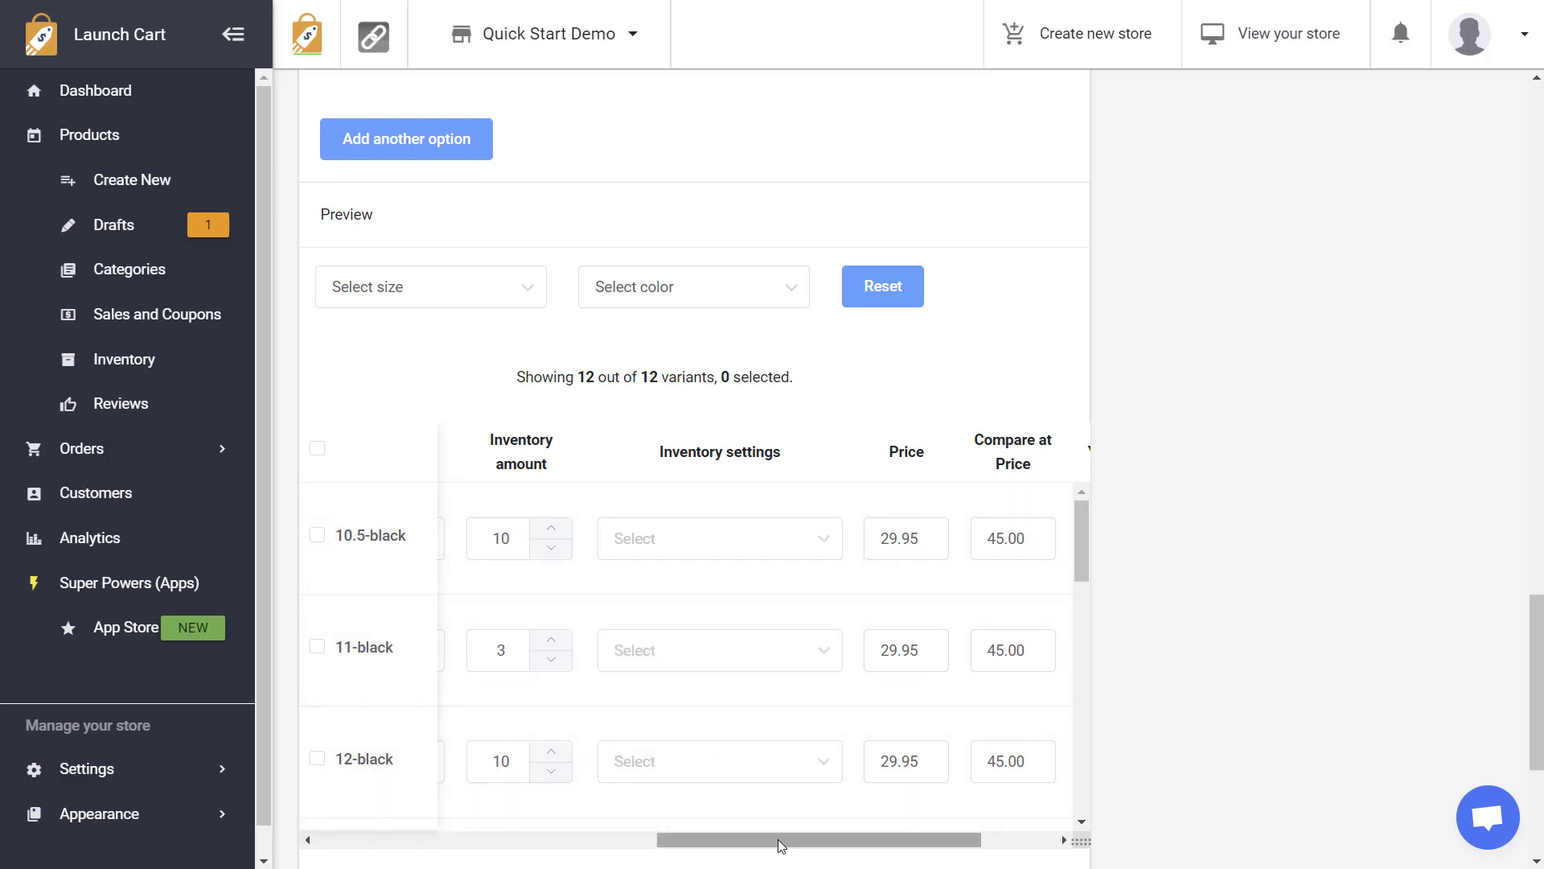
Switch the status of the 11-grey and 12-grey variants off and back on
{"action": "left_click_drag", "start_coordinate": [778, 841], "coordinate": [888, 830]}
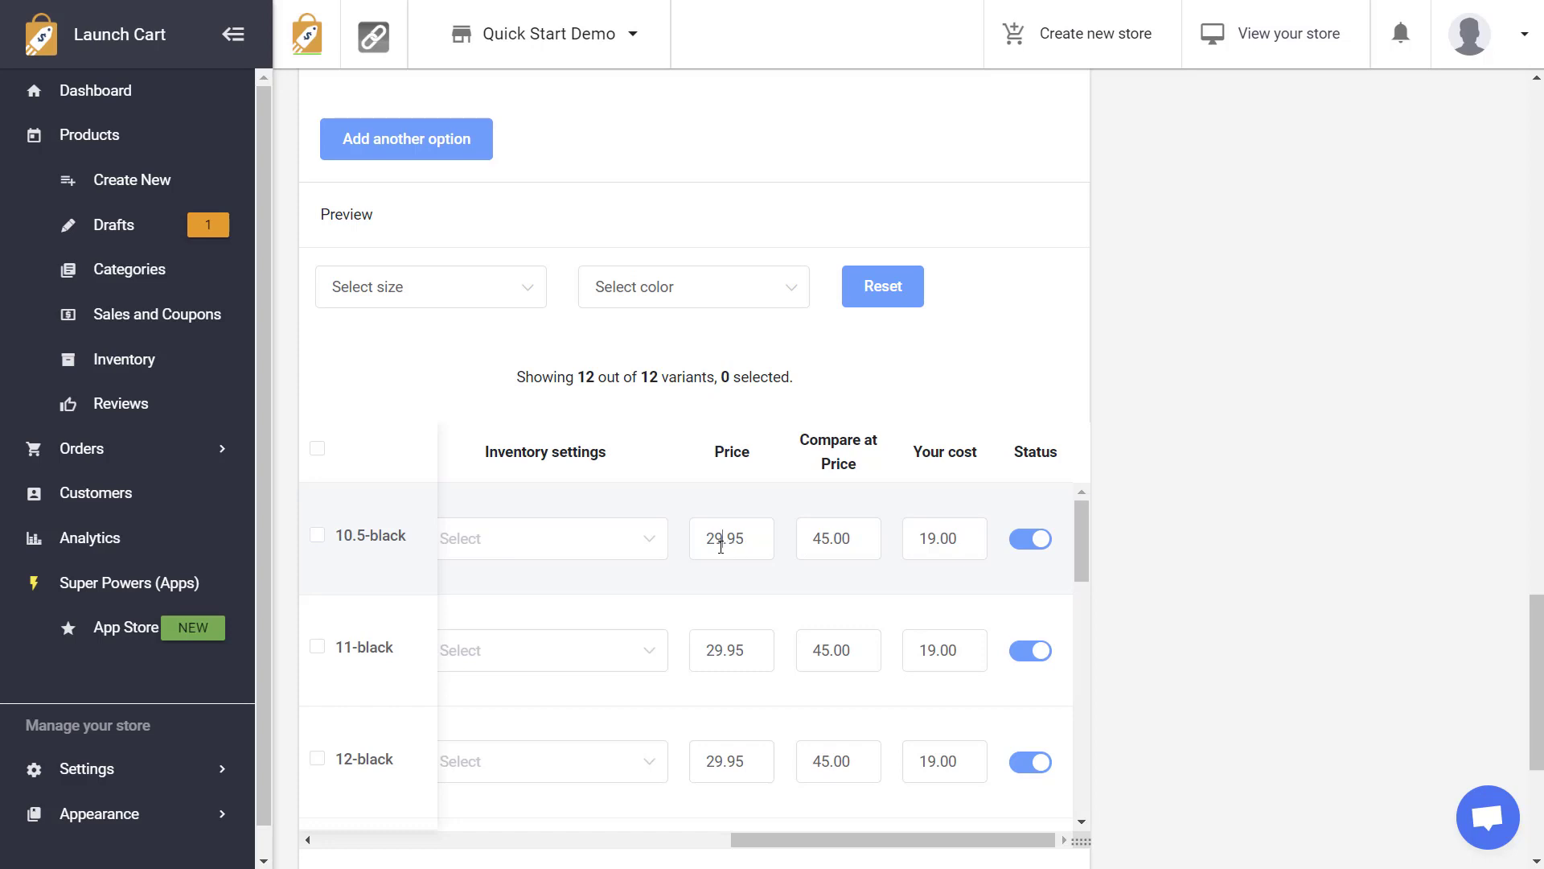
{"action": "scroll", "coordinate": [763, 607], "scroll_direction": "down", "scroll_amount": 10}
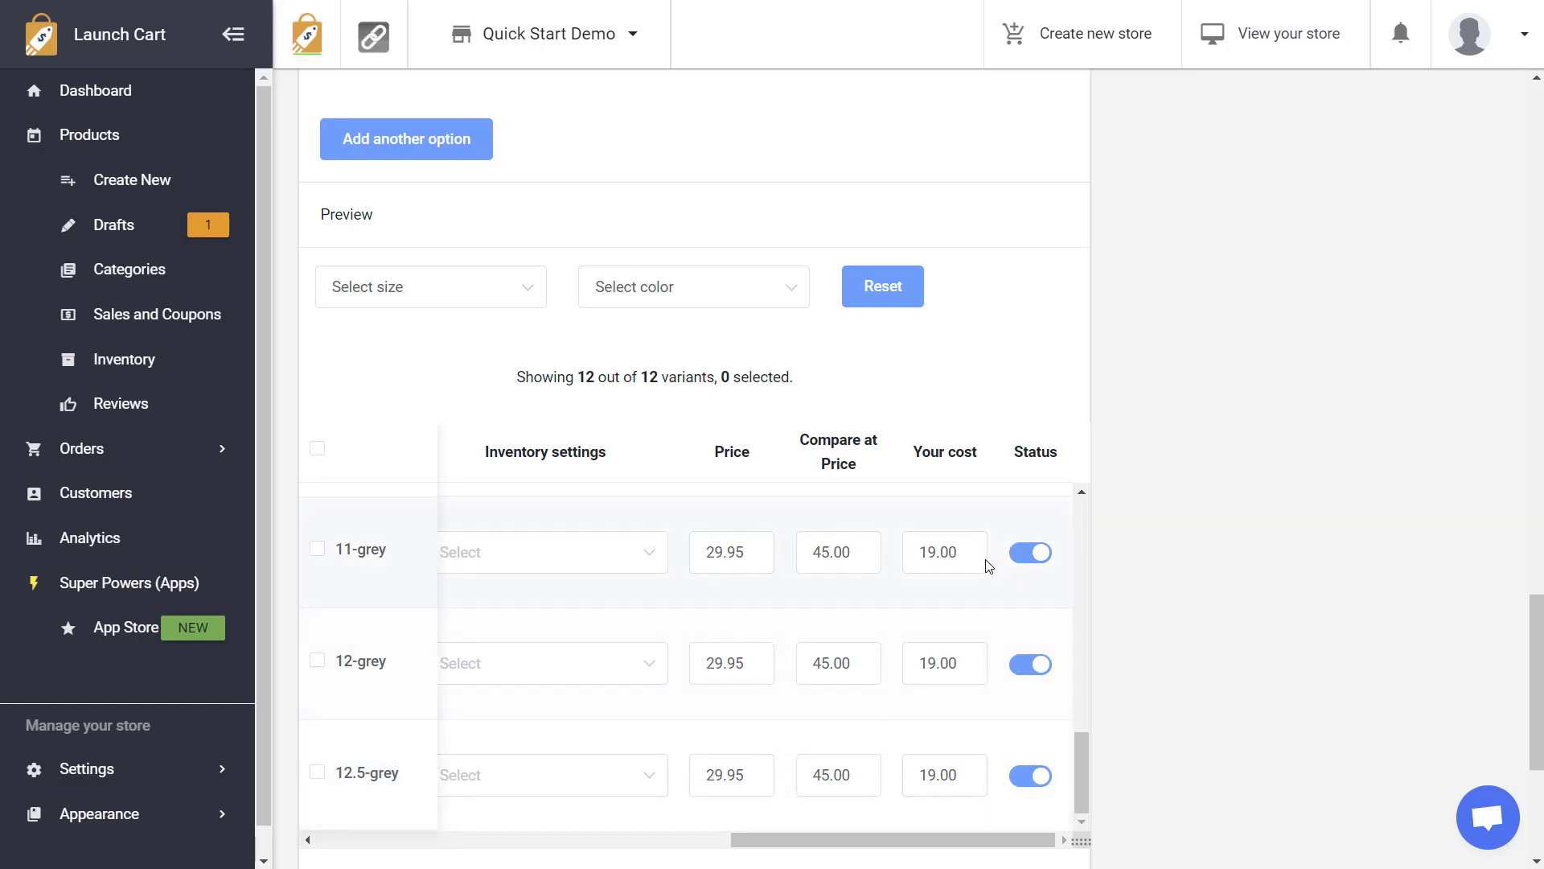
{"action": "left_click", "coordinate": [1039, 554]}
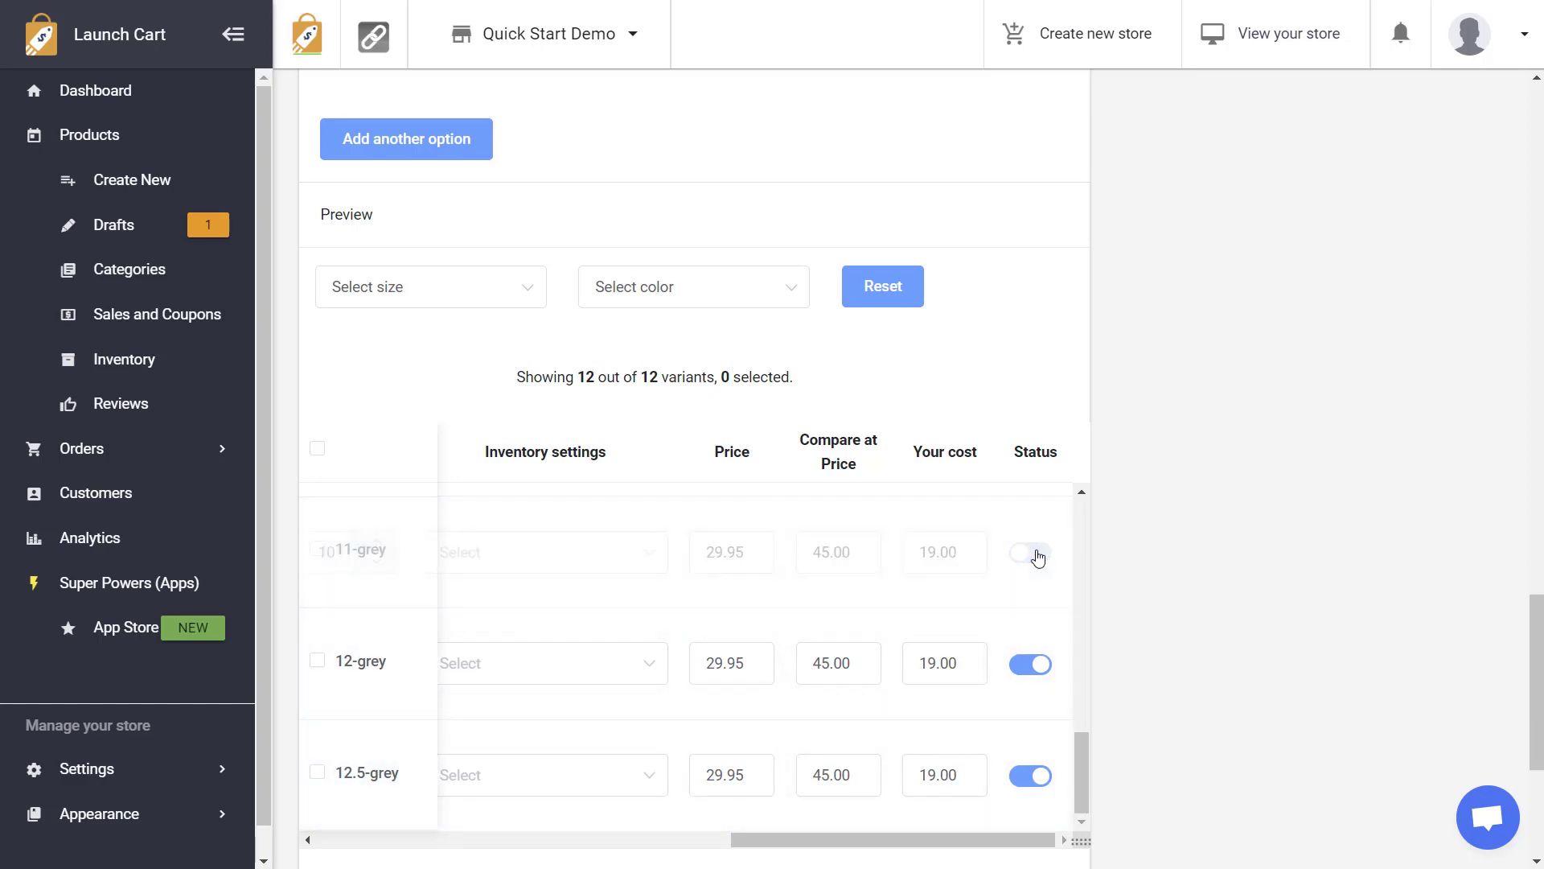
{"action": "left_click", "coordinate": [1038, 555]}
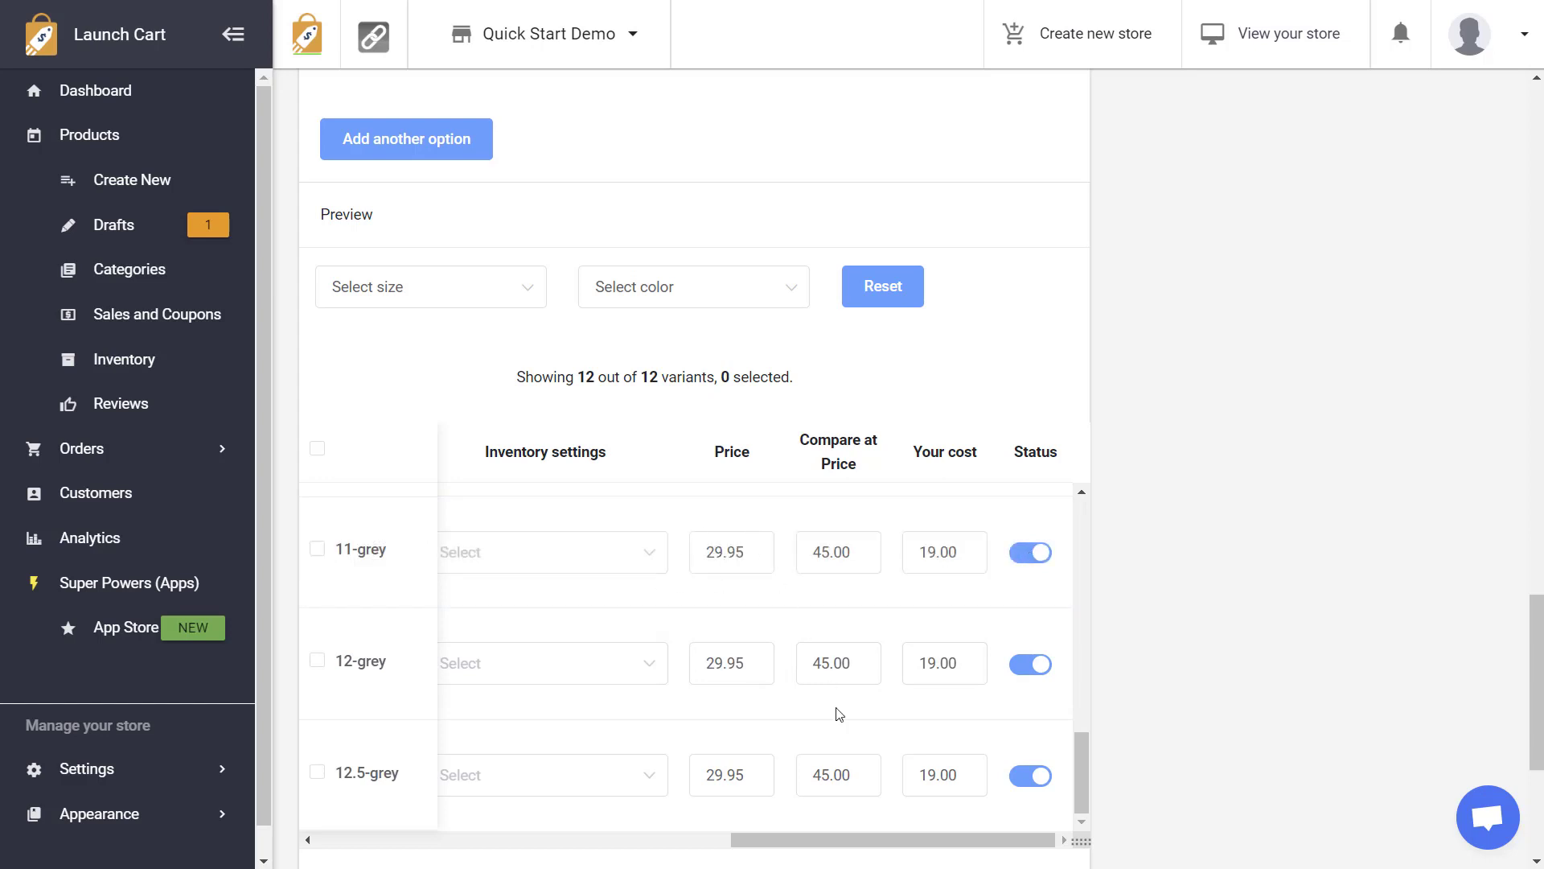
{"action": "left_click", "coordinate": [1031, 557]}
{"action": "left_click", "coordinate": [1034, 666]}
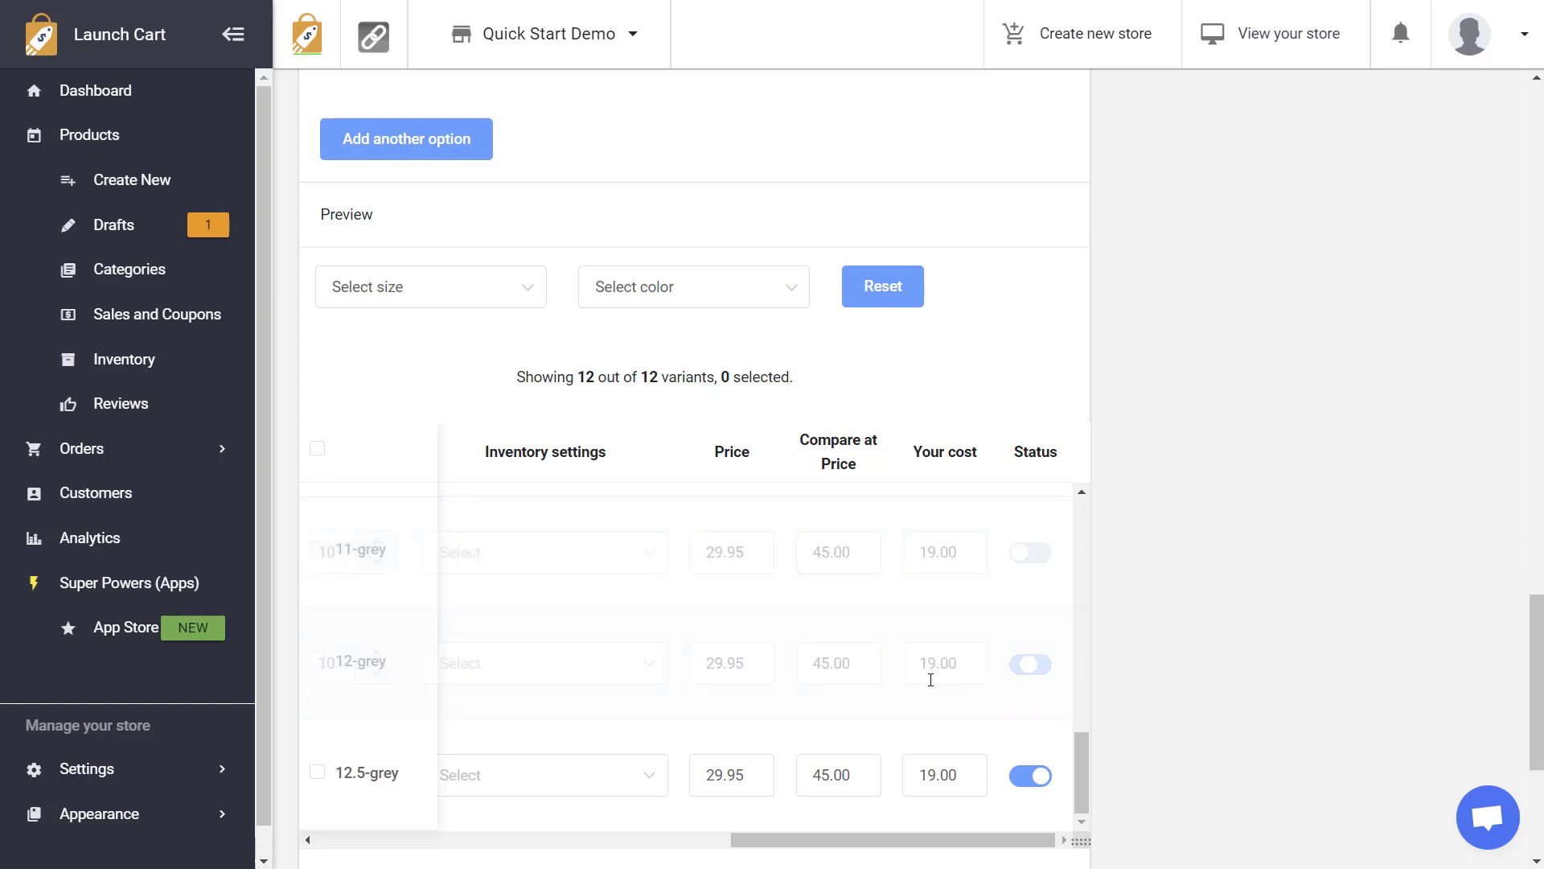
{"action": "left_click", "coordinate": [1028, 665]}
{"action": "left_click", "coordinate": [1030, 554]}
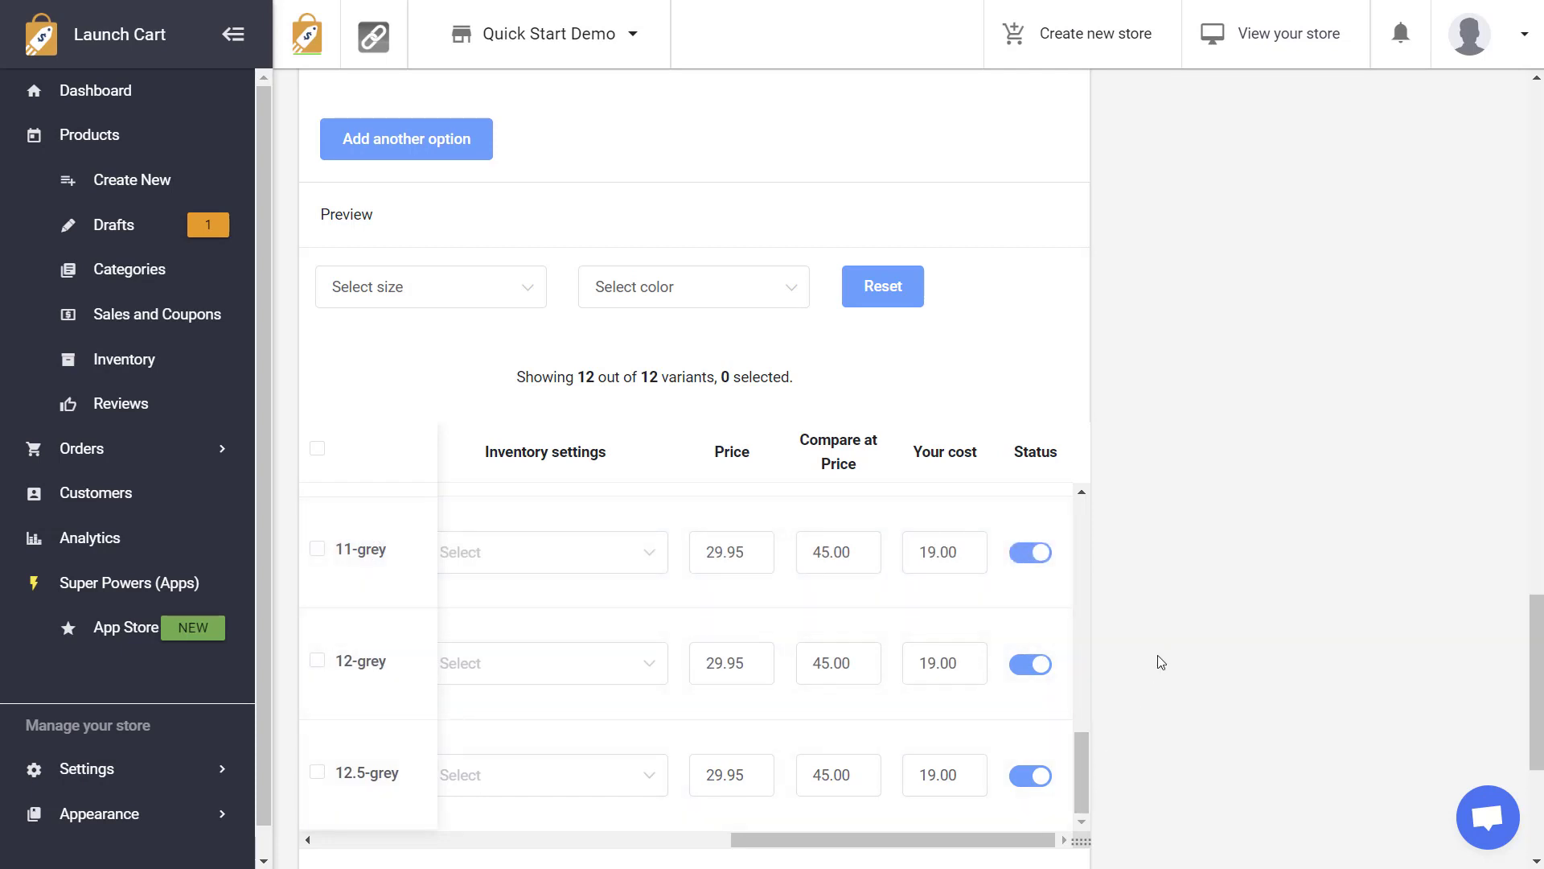
Open the form for a new product attribute, review its fields, and close it without adding one
{"action": "scroll", "coordinate": [1158, 662], "scroll_direction": "down", "scroll_amount": 5}
{"action": "scroll", "coordinate": [1147, 655], "scroll_direction": "up", "scroll_amount": 1}
{"action": "scroll", "coordinate": [1140, 662], "scroll_direction": "down", "scroll_amount": 1}
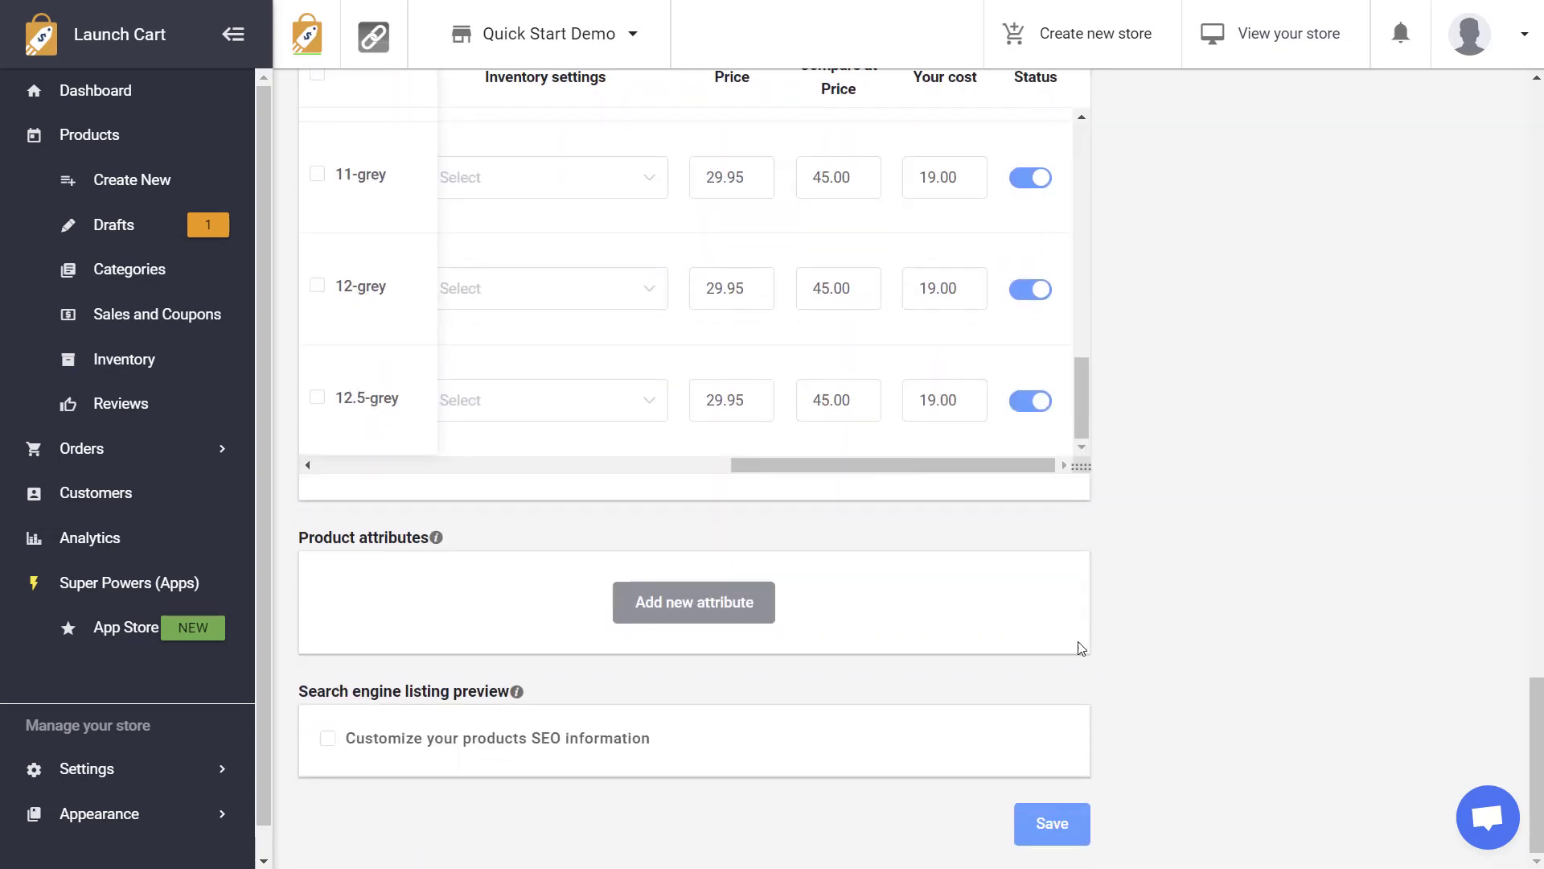
{"action": "left_click", "coordinate": [698, 604]}
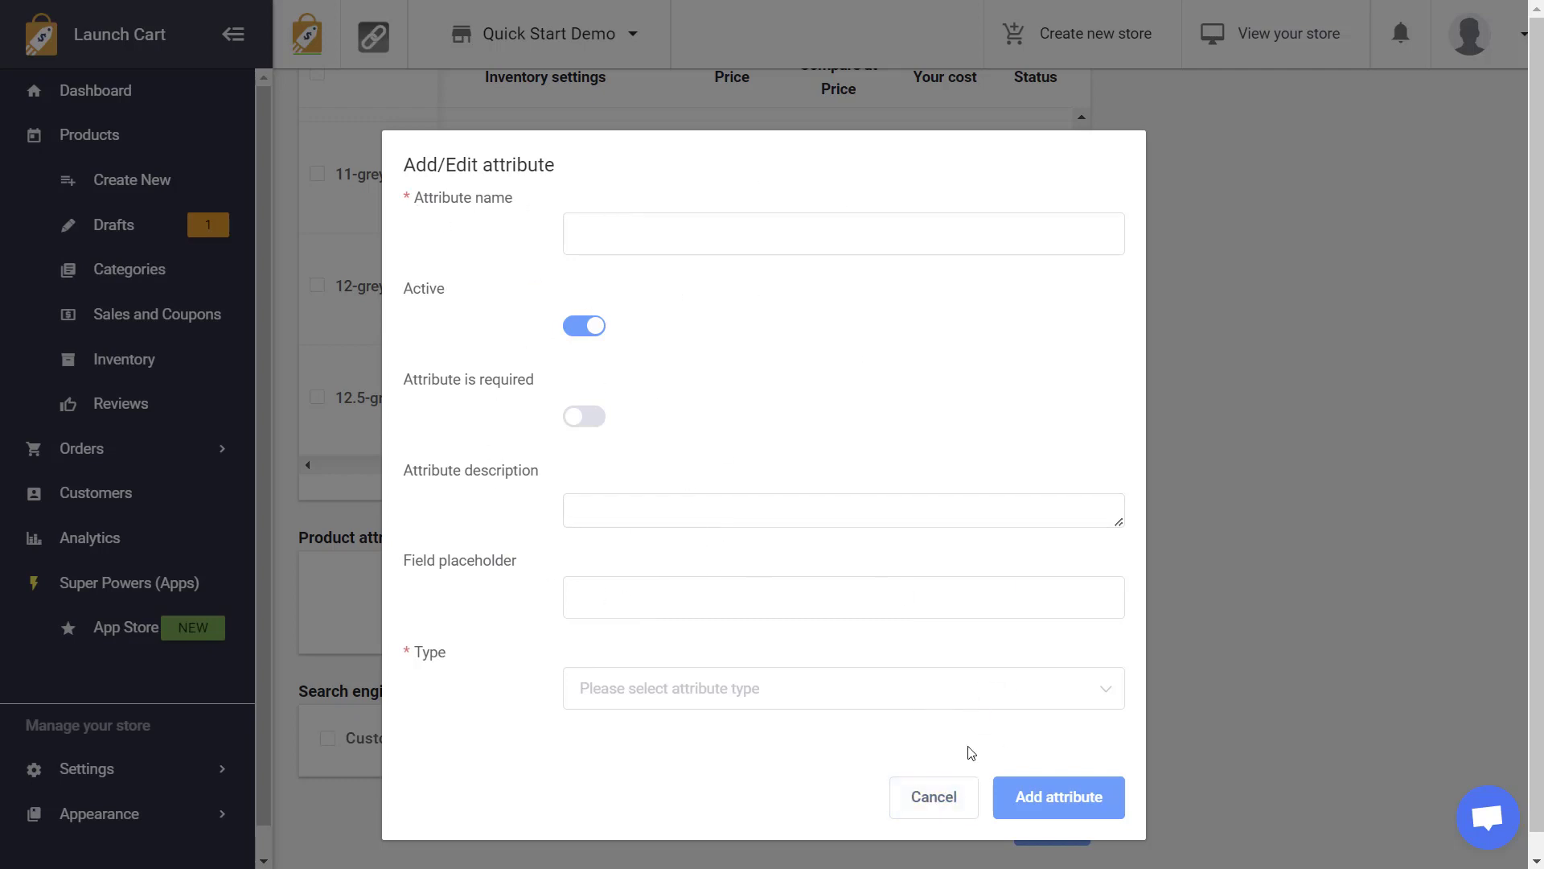
{"action": "left_click", "coordinate": [929, 812]}
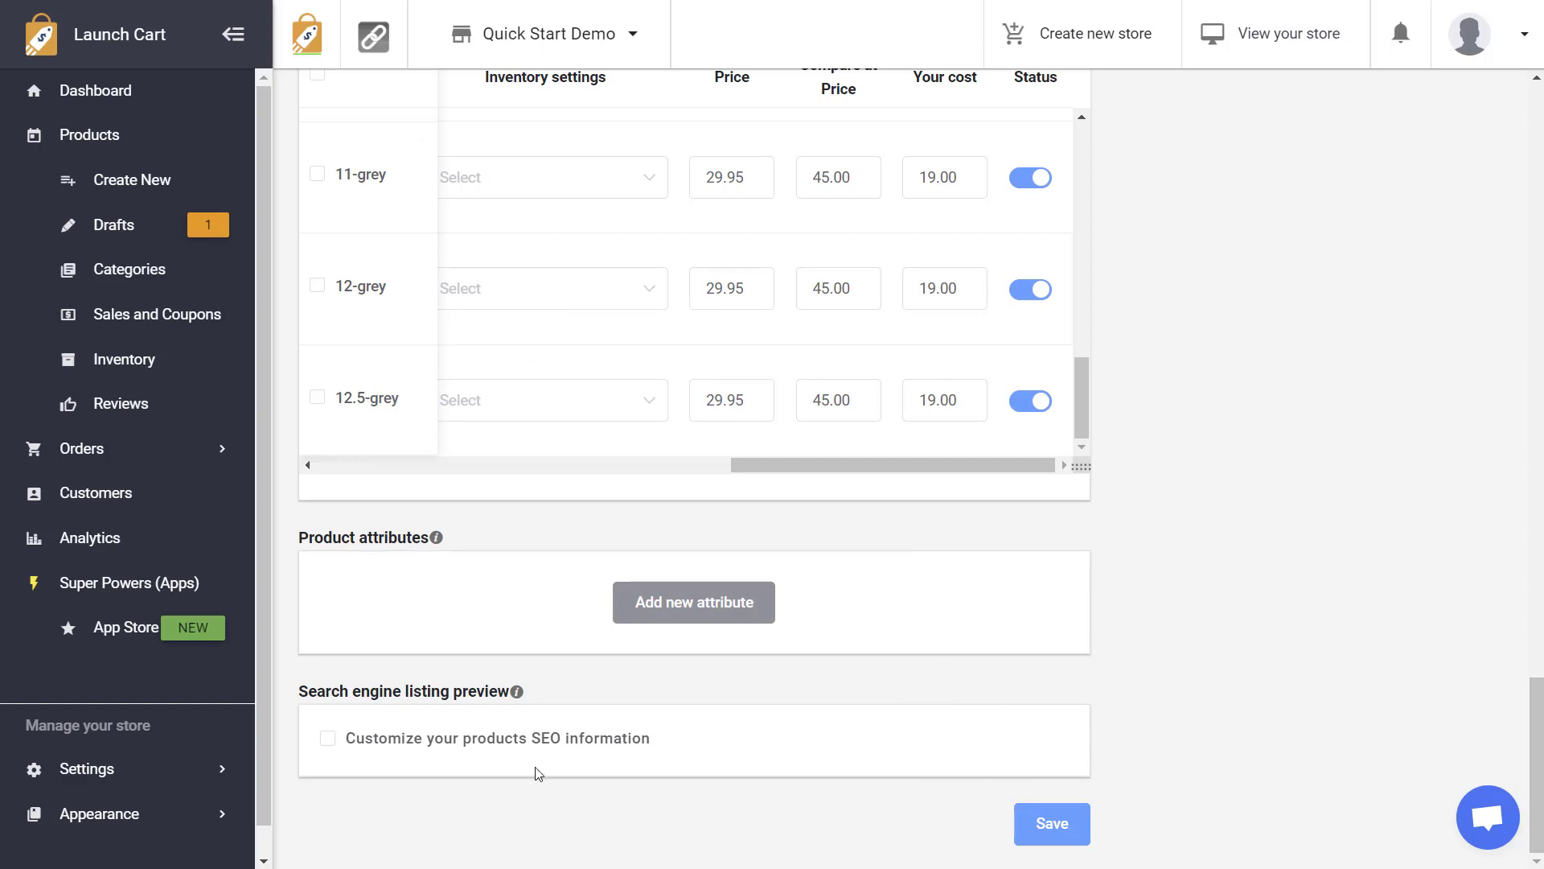
Enable customizing the product's SEO information and review the page title, meta description and URL fields
{"action": "left_click", "coordinate": [329, 741]}
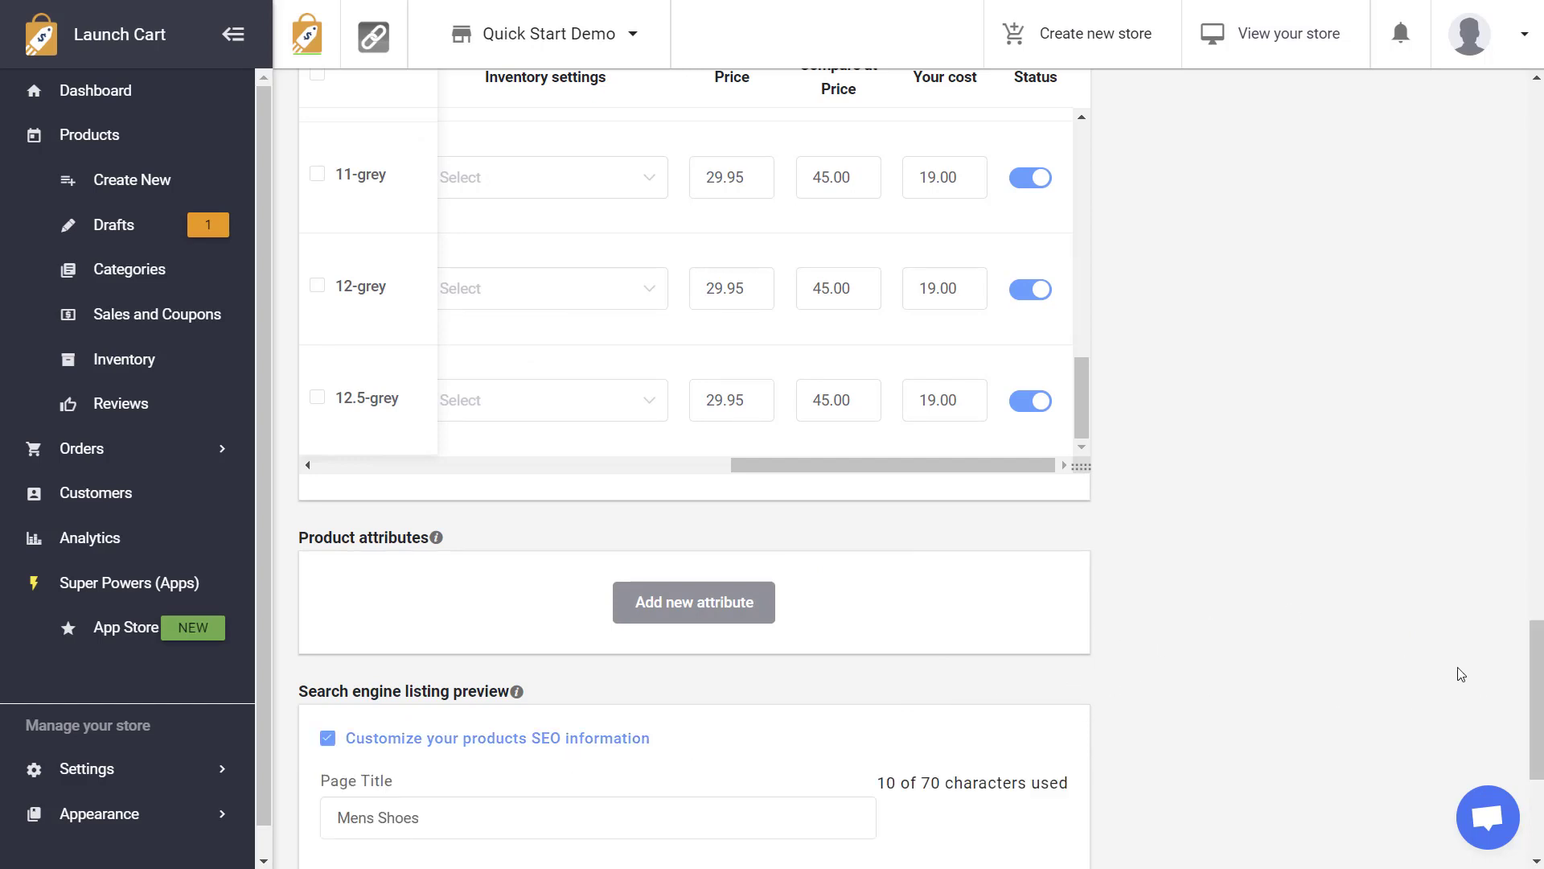
{"action": "left_click_drag", "start_coordinate": [1533, 656], "coordinate": [1533, 728]}
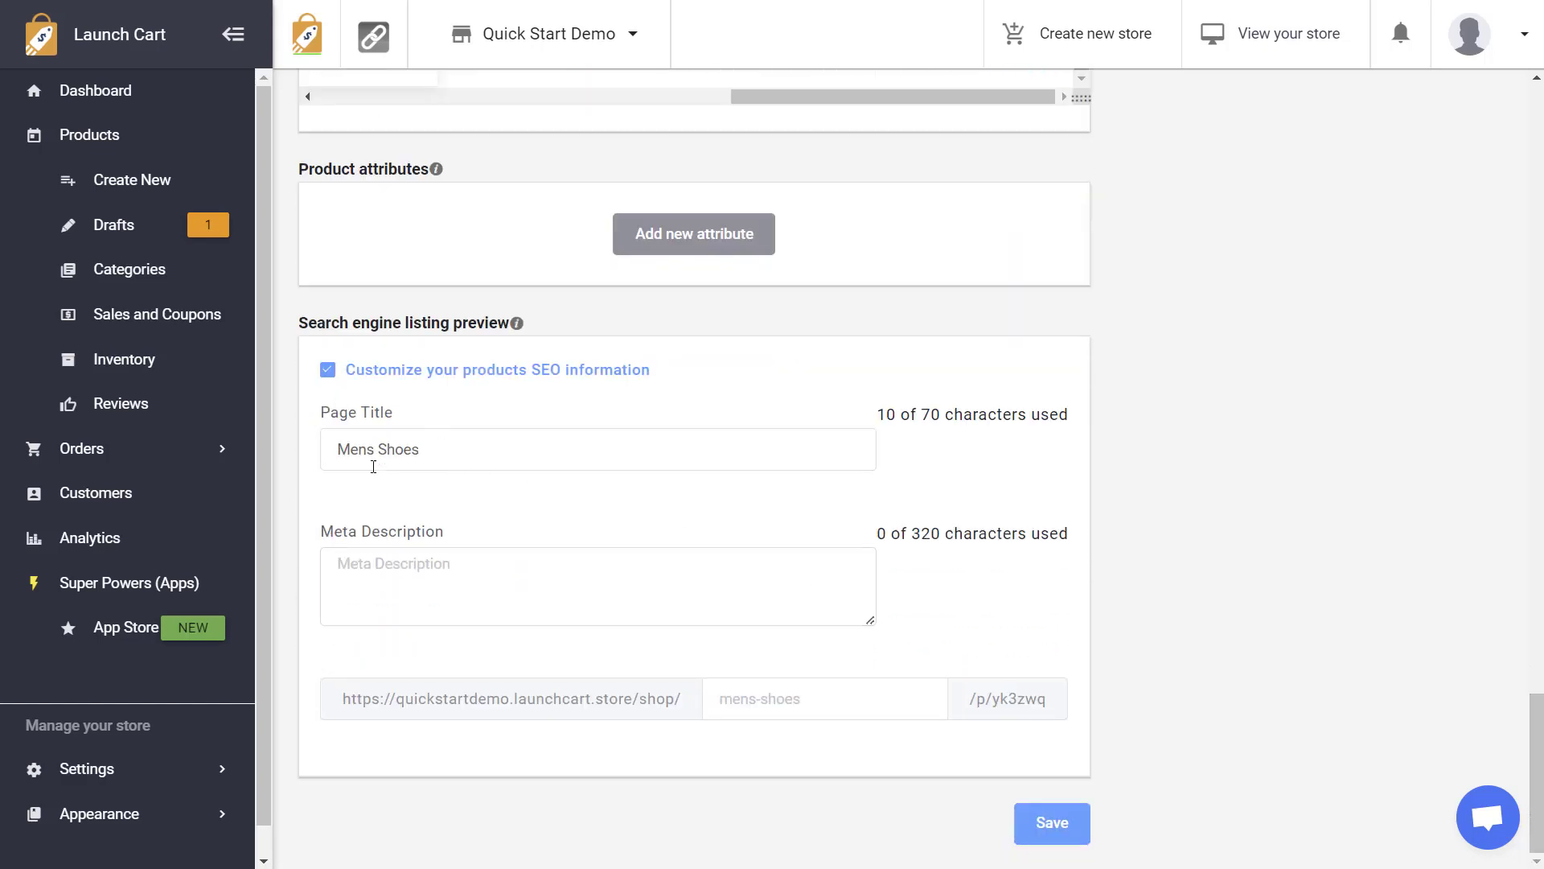
{"action": "left_click_drag", "start_coordinate": [462, 448], "coordinate": [305, 451]}
{"action": "left_click", "coordinate": [420, 571]}
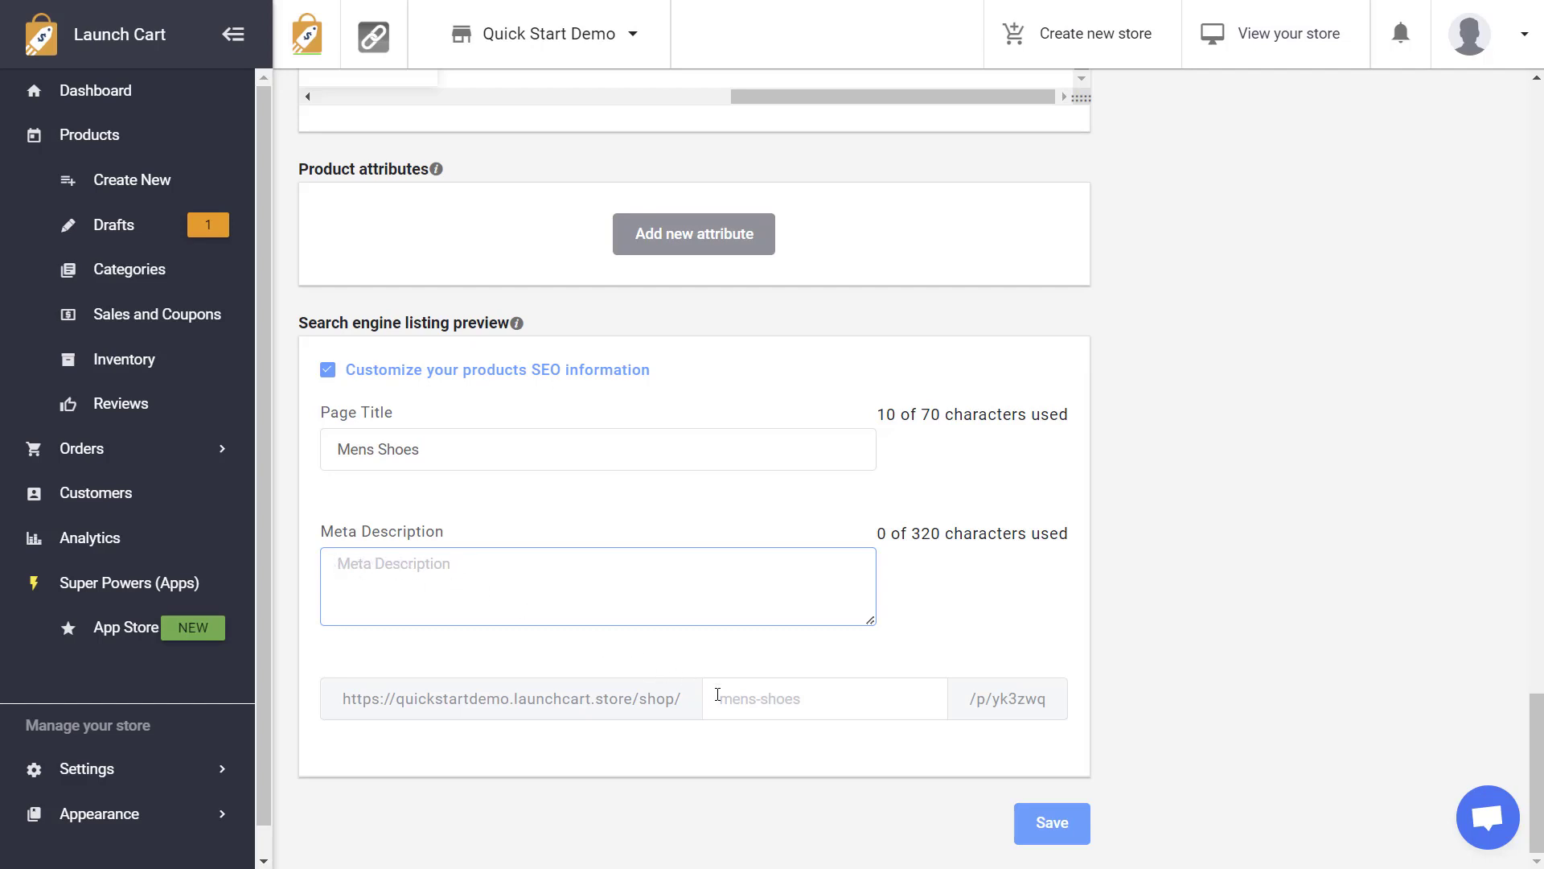
{"action": "left_click", "coordinate": [764, 701]}
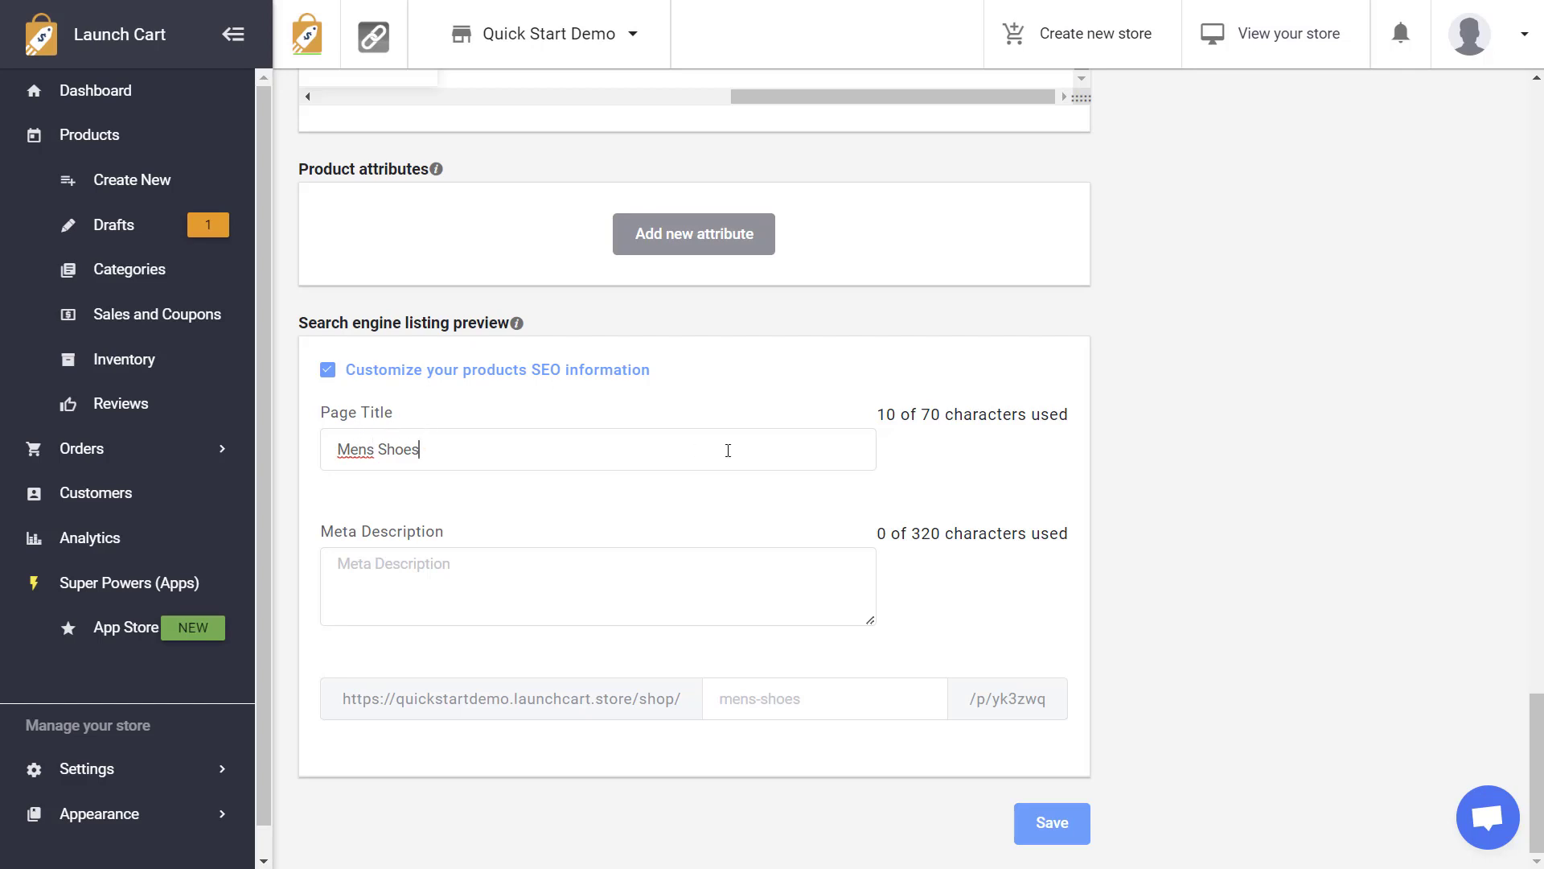
{"action": "left_click", "coordinate": [368, 571]}
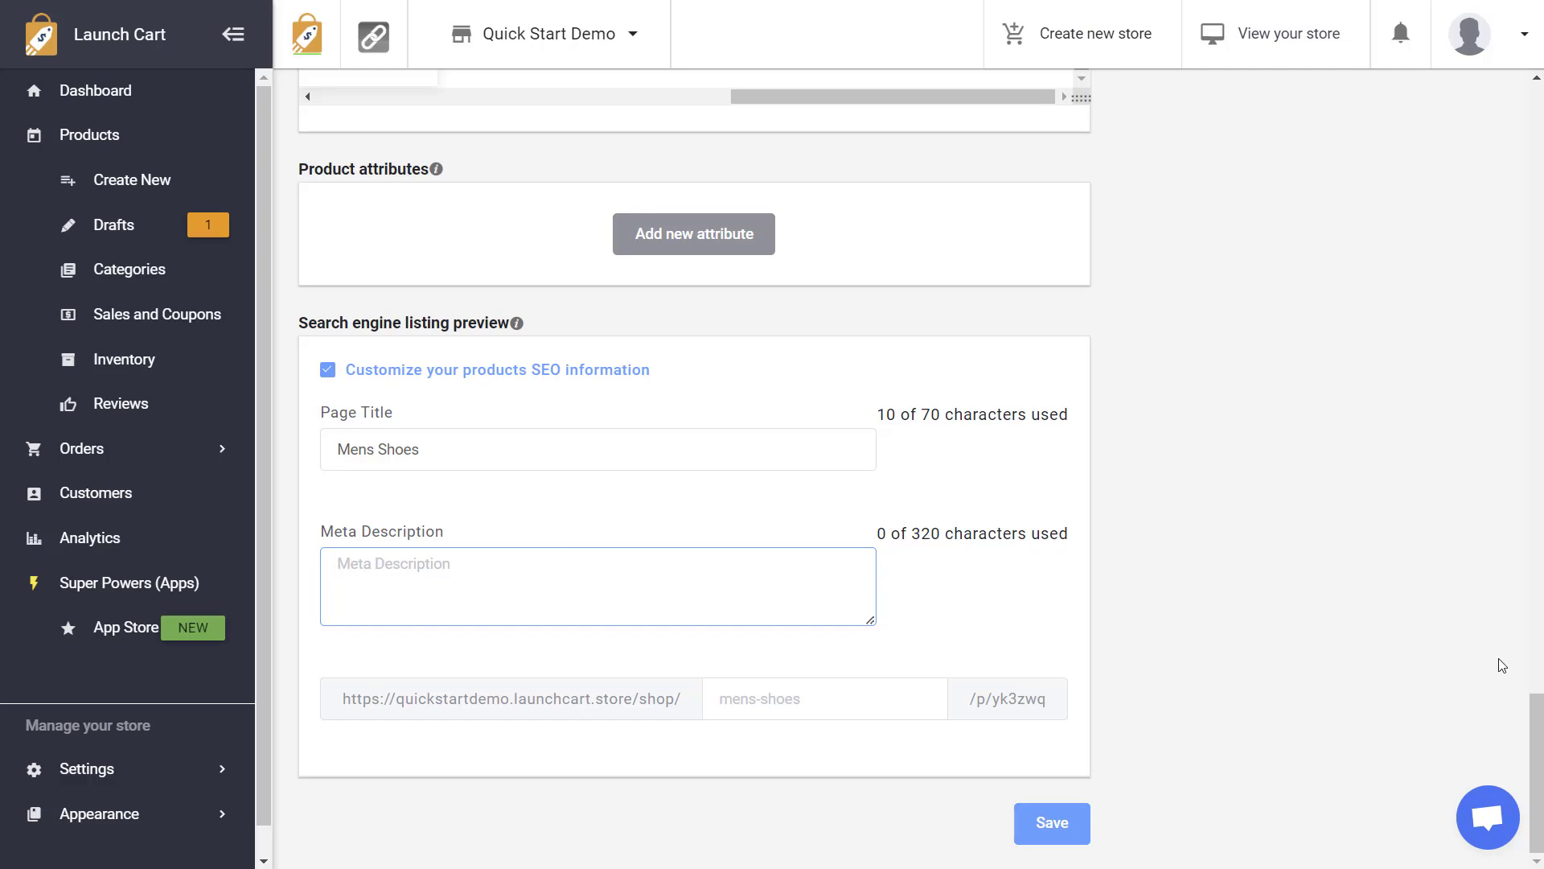
Delete both the color and size variant options from the product
{"action": "left_click_drag", "start_coordinate": [1540, 760], "coordinate": [1519, 499]}
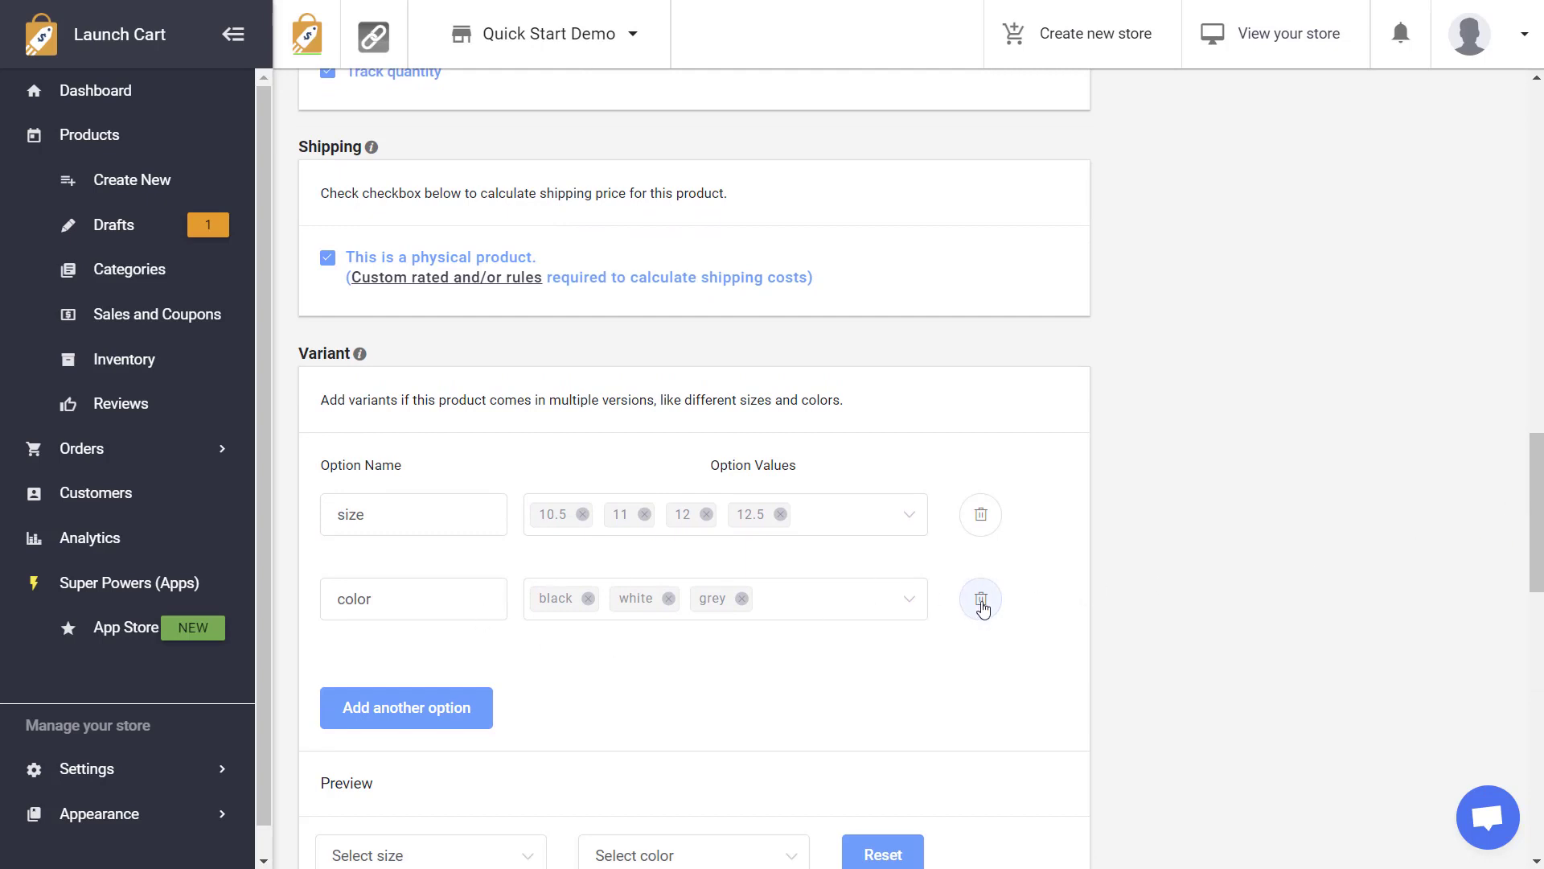
{"action": "left_click", "coordinate": [980, 603]}
{"action": "left_click", "coordinate": [1055, 690]}
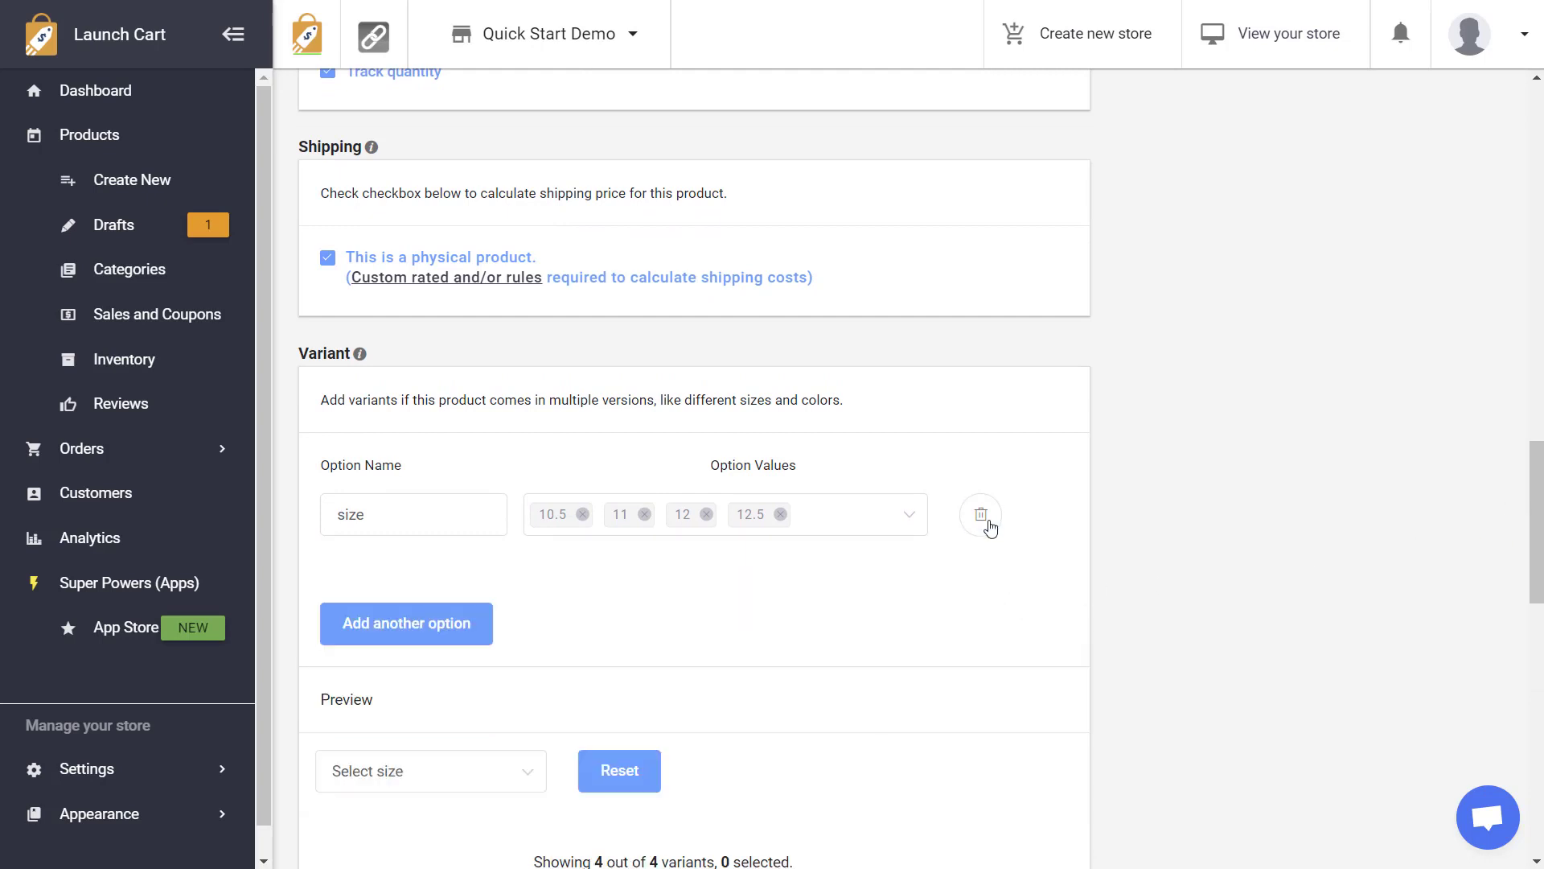
{"action": "left_click", "coordinate": [980, 514]}
{"action": "left_click", "coordinate": [1054, 609]}
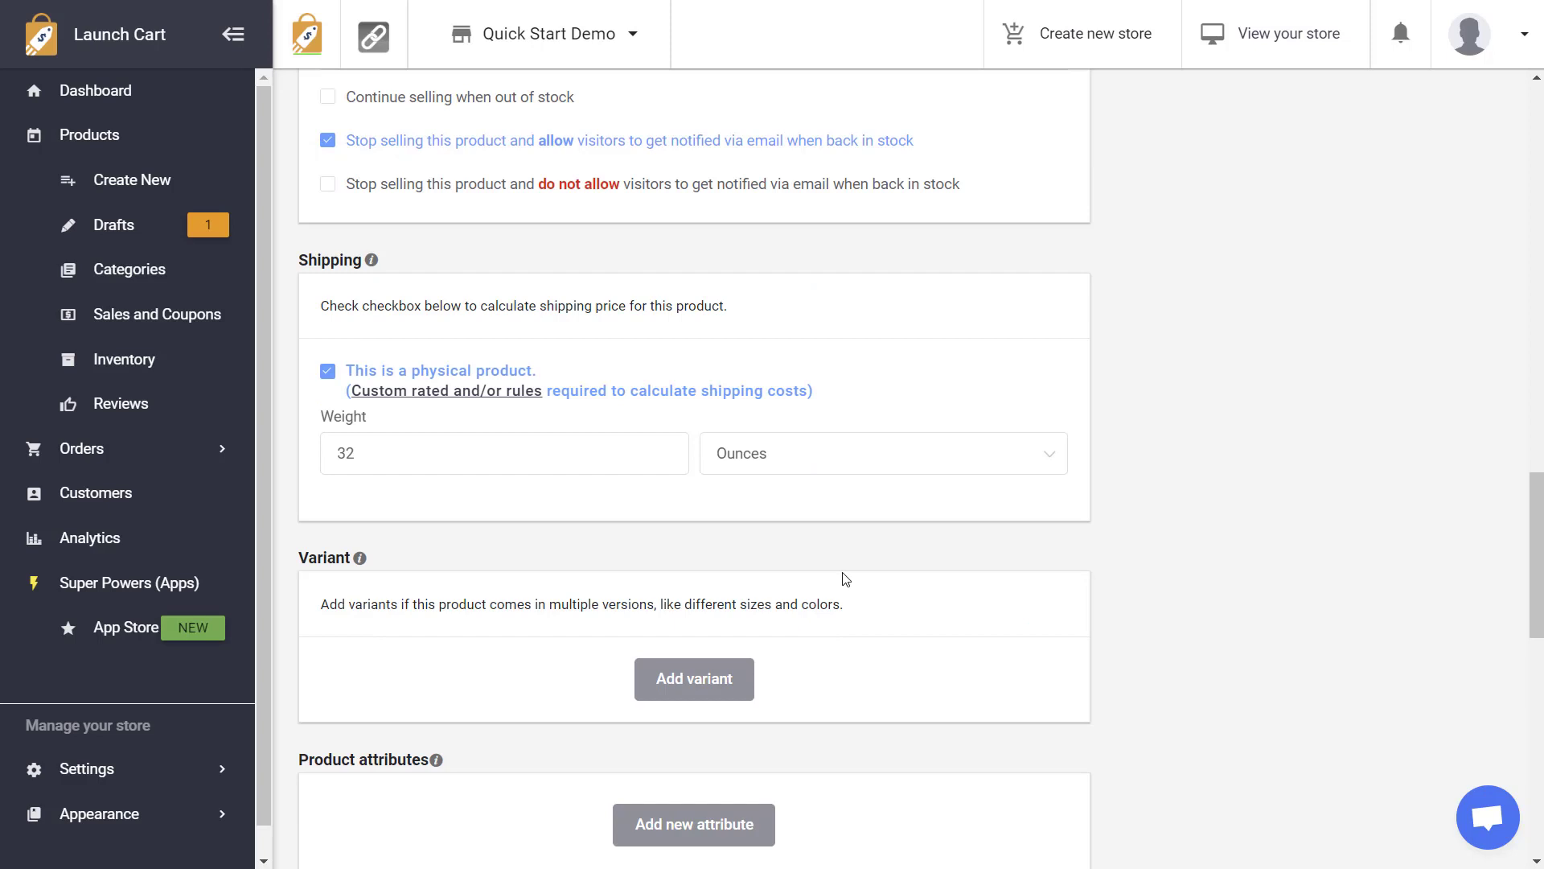
Examine the digital downloads section, including its file count and maximum size limits
{"action": "left_click_drag", "start_coordinate": [1536, 490], "coordinate": [1537, 517]}
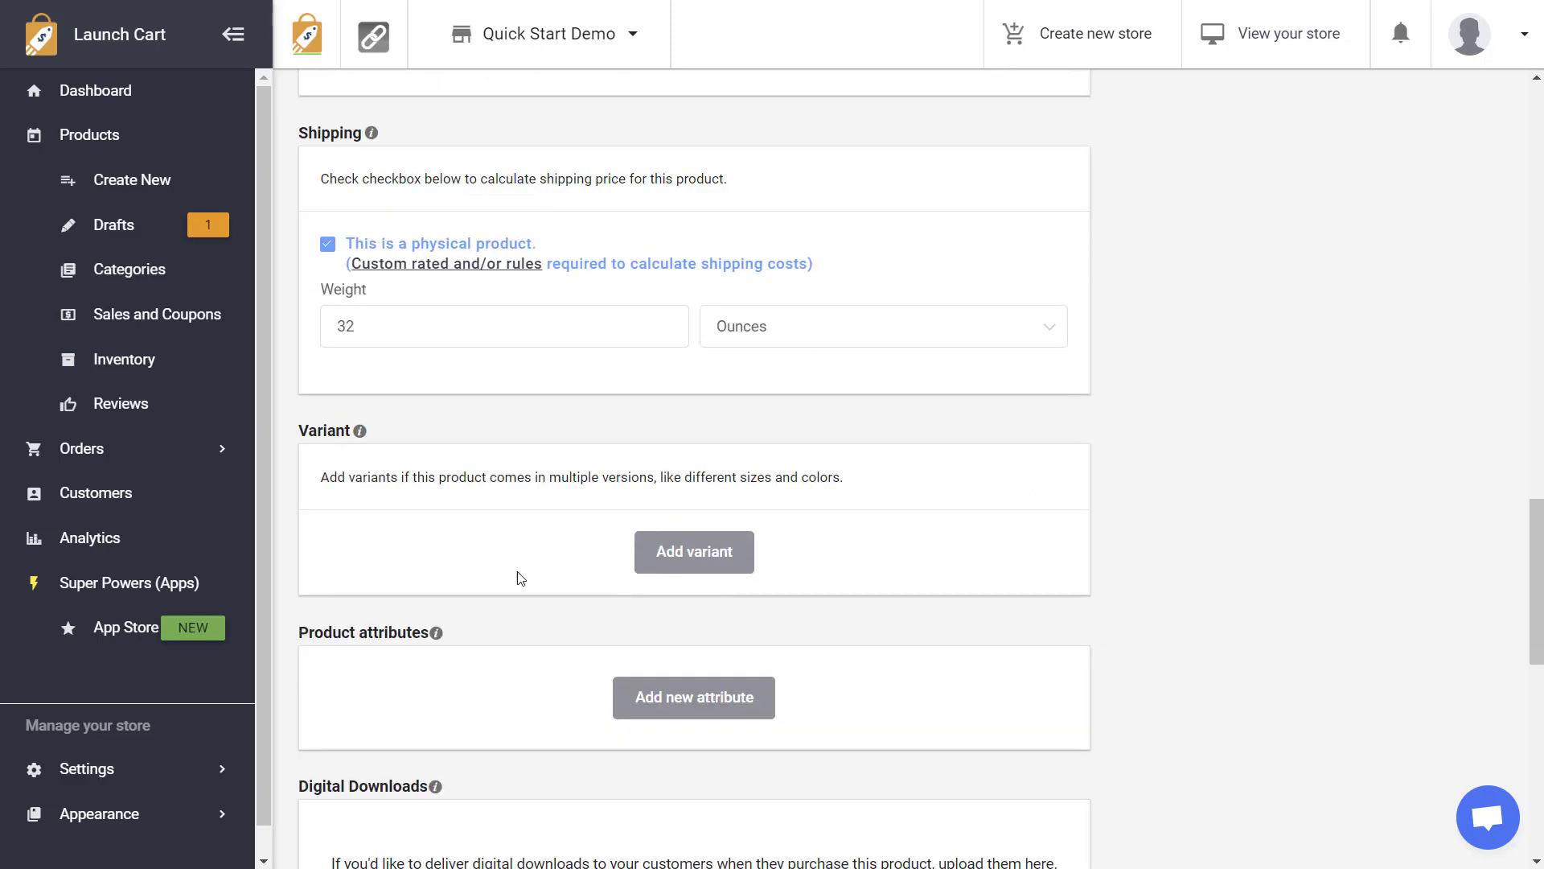
{"action": "scroll", "coordinate": [1189, 599], "scroll_direction": "down", "scroll_amount": 6}
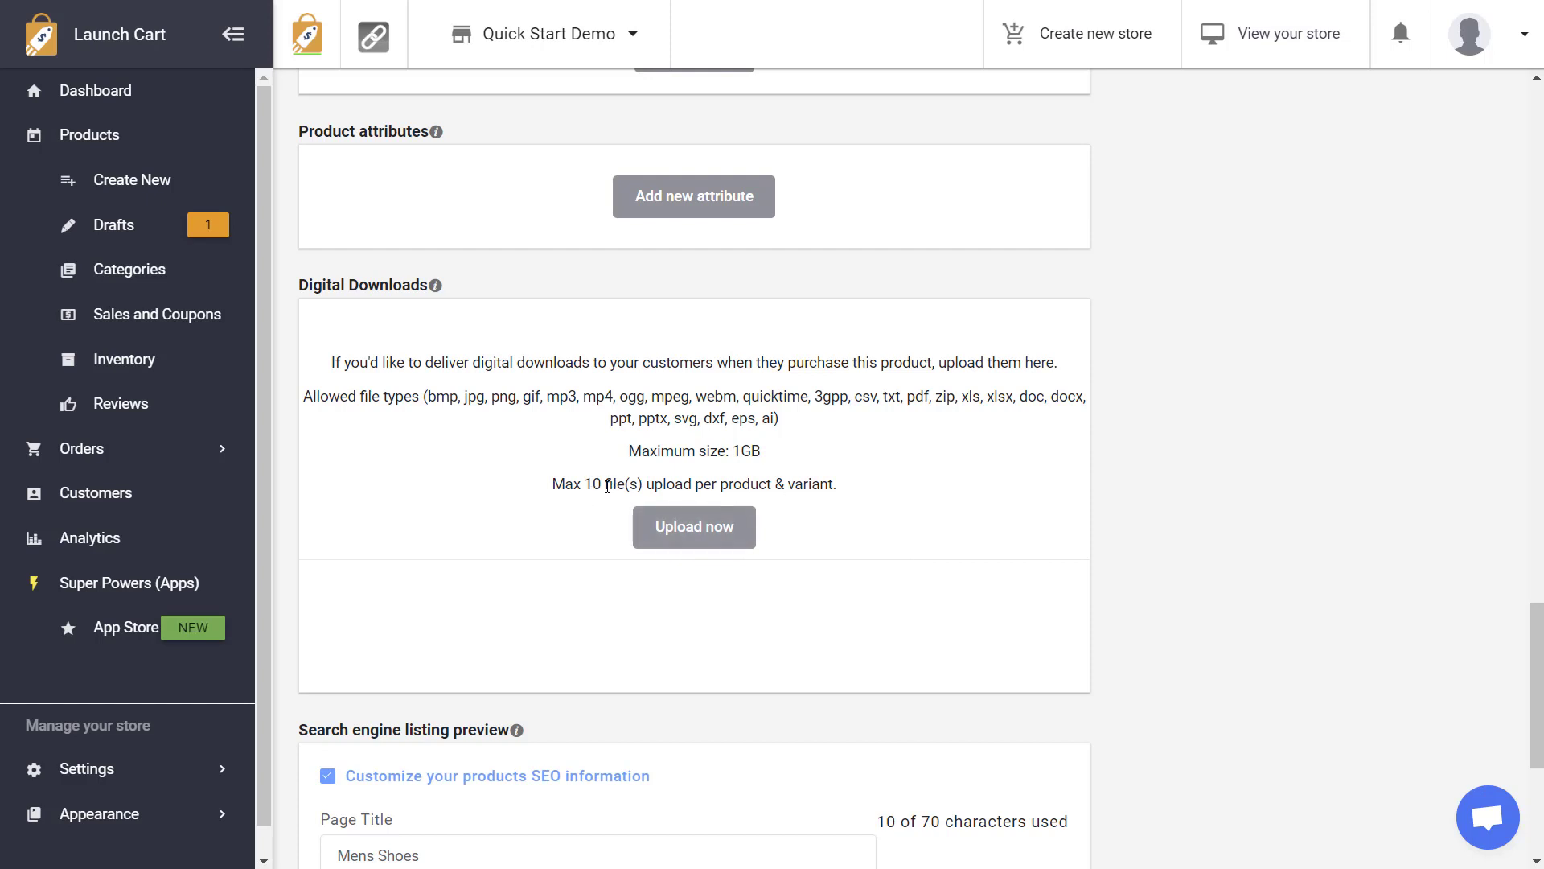
{"action": "left_click_drag", "start_coordinate": [588, 483], "coordinate": [639, 484]}
{"action": "left_click", "coordinate": [693, 483]}
{"action": "left_click_drag", "start_coordinate": [734, 451], "coordinate": [762, 454]}
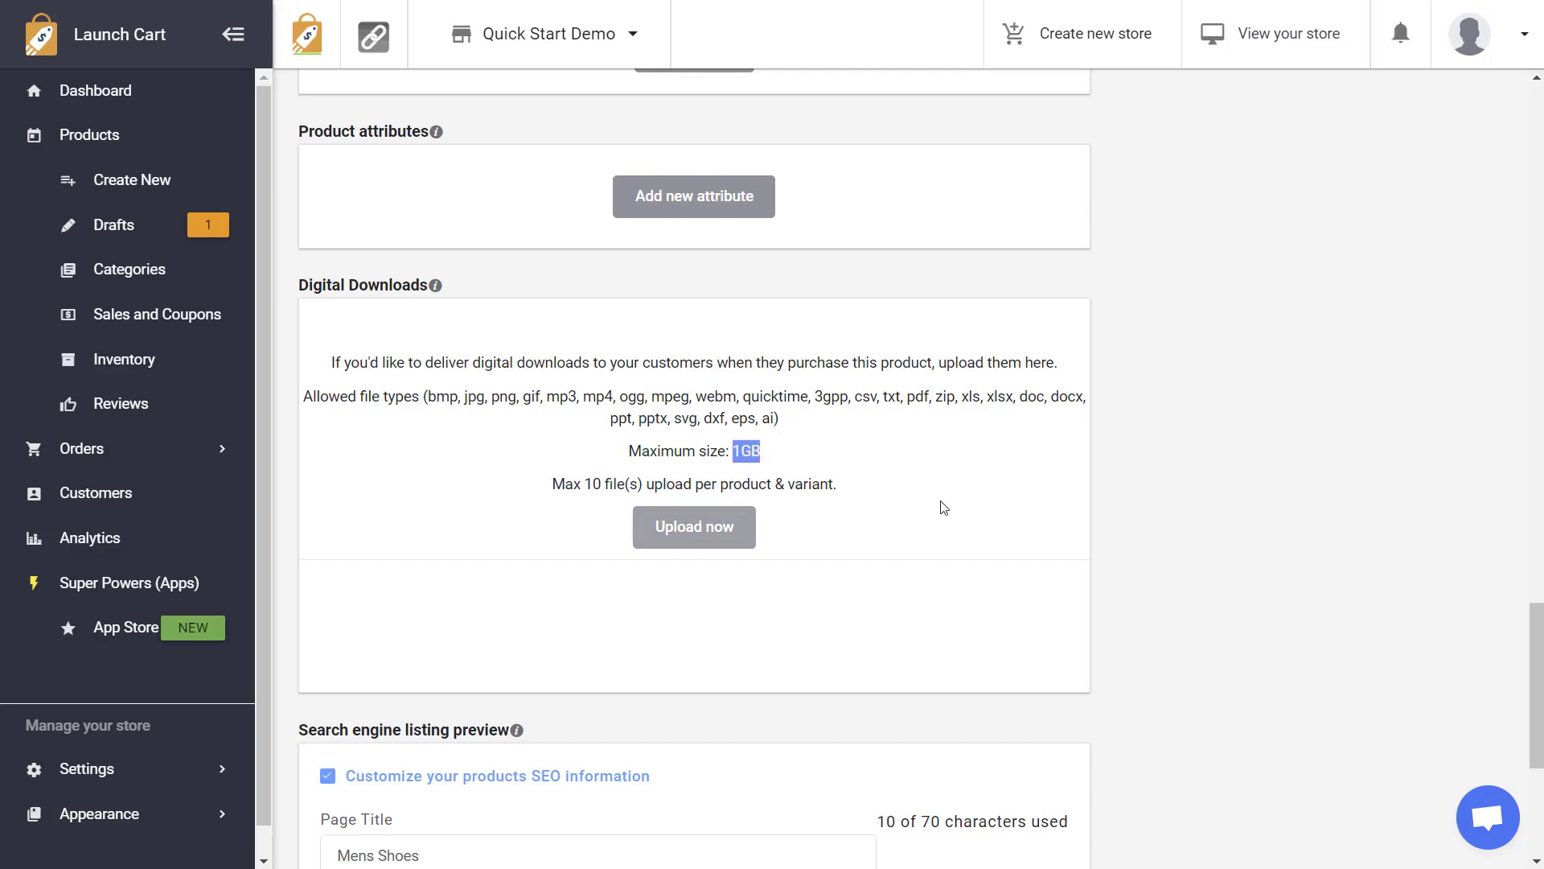
Enter "gfdgsdgsdfge" as the product description
{"action": "left_click_drag", "start_coordinate": [1532, 666], "coordinate": [1531, 149]}
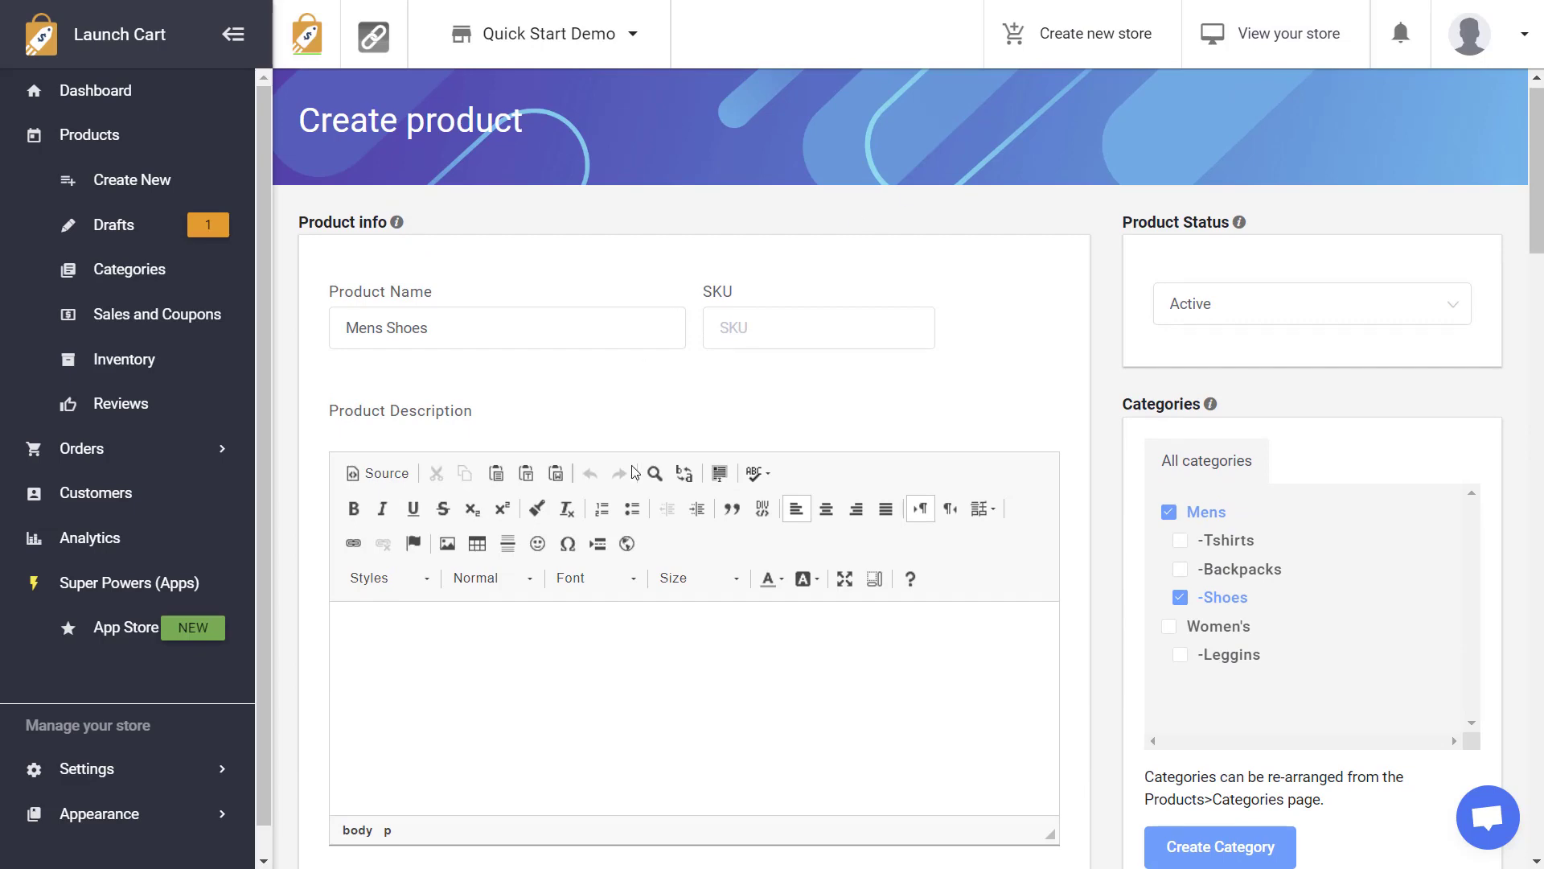
{"action": "left_click", "coordinate": [624, 684]}
{"action": "type", "text": "gfdgsdgsdfge"}
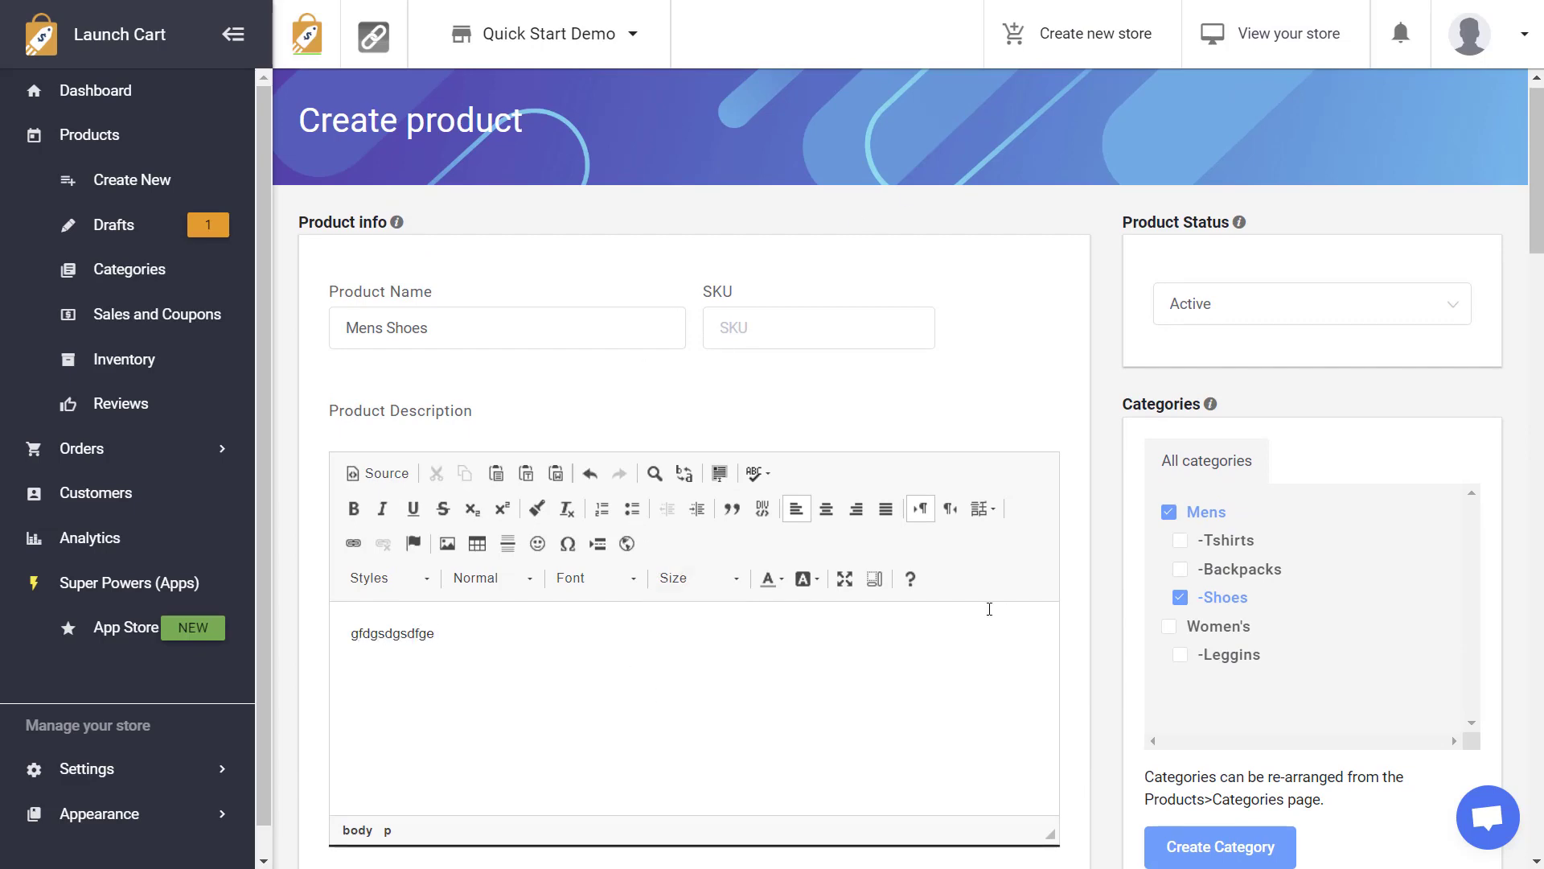
Check the description, pricing and media sections, and save the new Mens Shoes product
{"action": "scroll", "coordinate": [882, 669], "scroll_direction": "down", "scroll_amount": 5}
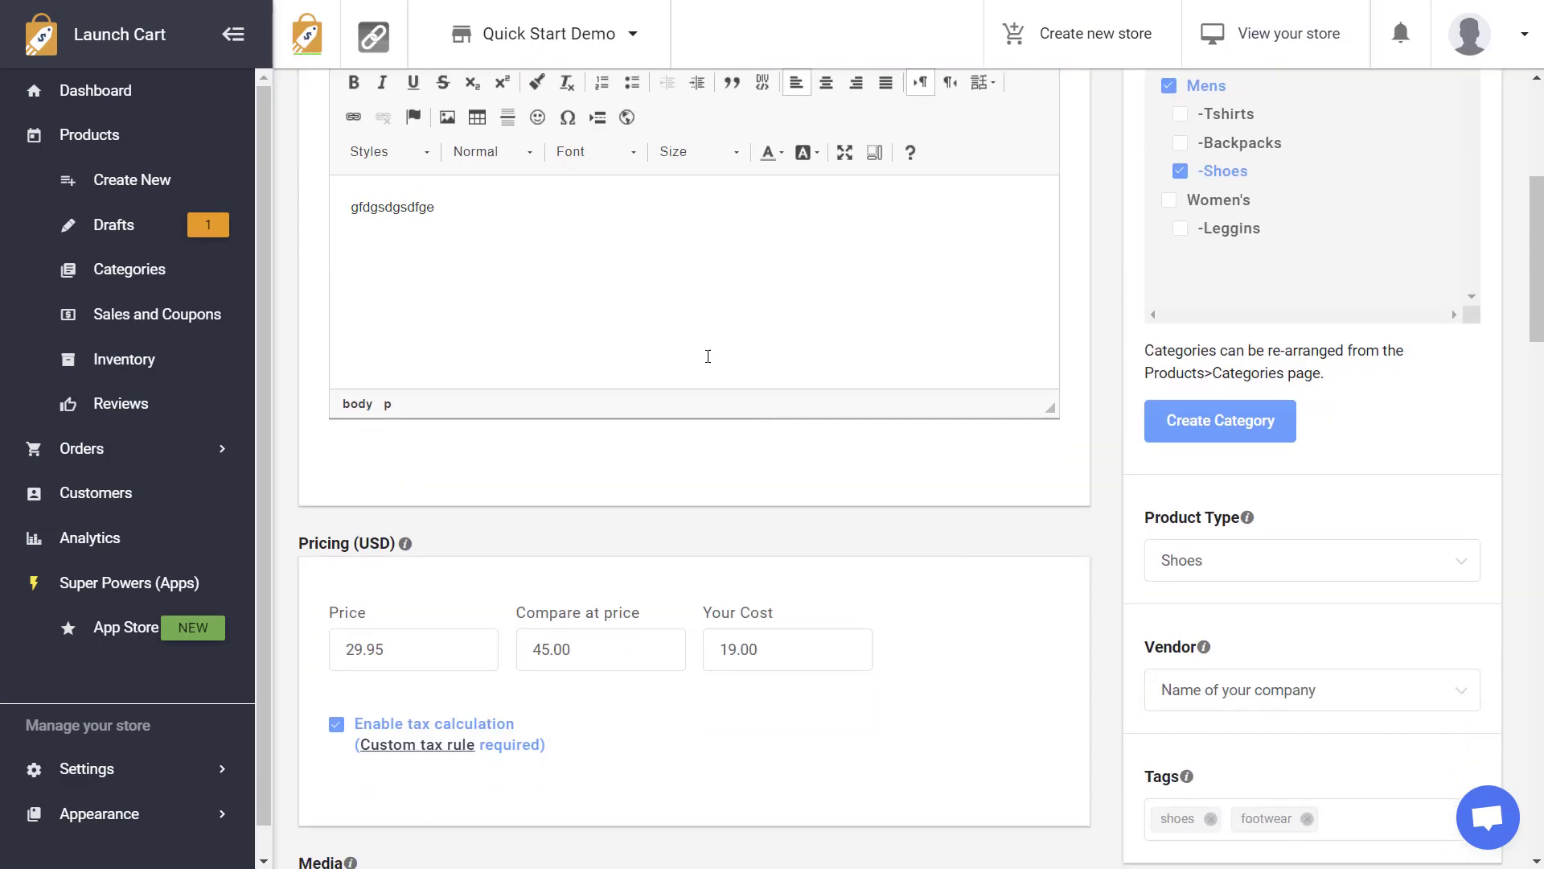
{"action": "scroll", "coordinate": [708, 356], "scroll_direction": "up", "scroll_amount": 3}
{"action": "scroll", "coordinate": [611, 534], "scroll_direction": "down", "scroll_amount": 4}
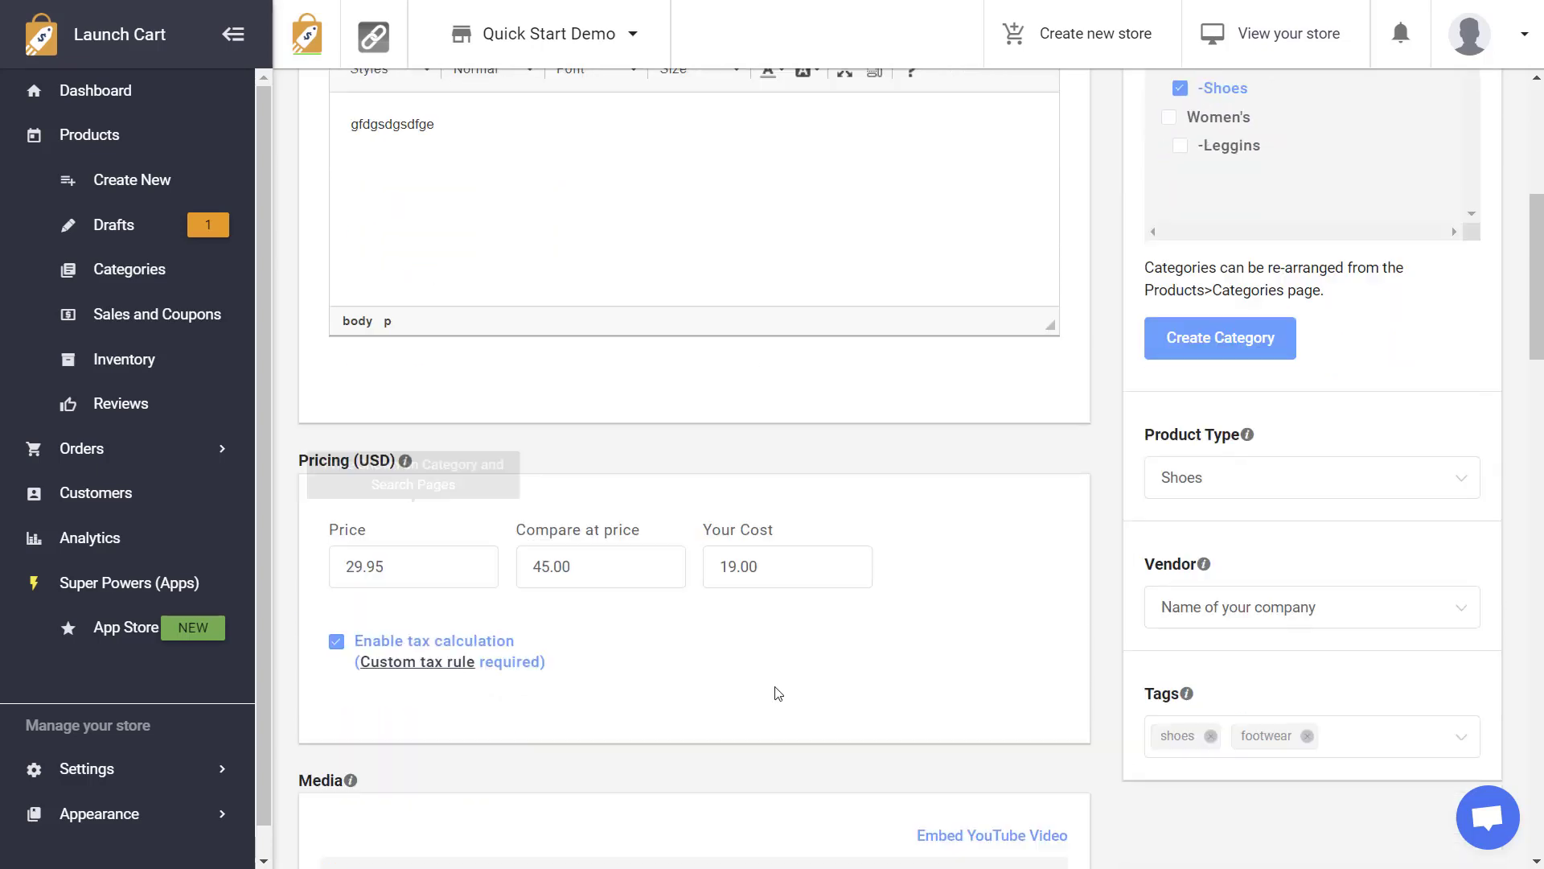
{"action": "scroll", "coordinate": [778, 693], "scroll_direction": "down", "scroll_amount": 3}
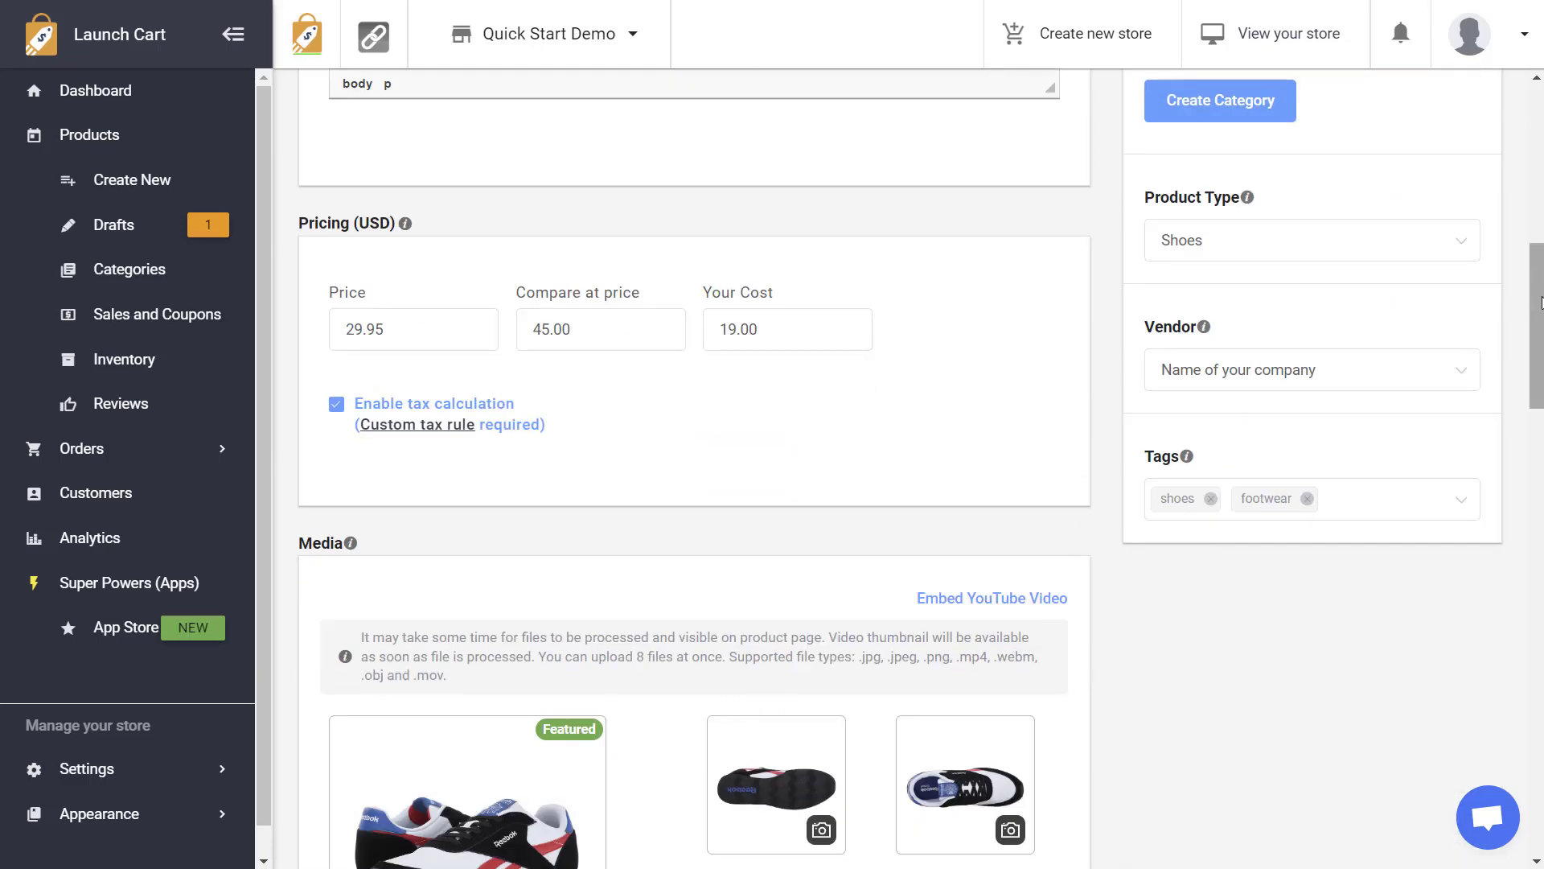
{"action": "left_click_drag", "start_coordinate": [1540, 303], "coordinate": [1540, 796]}
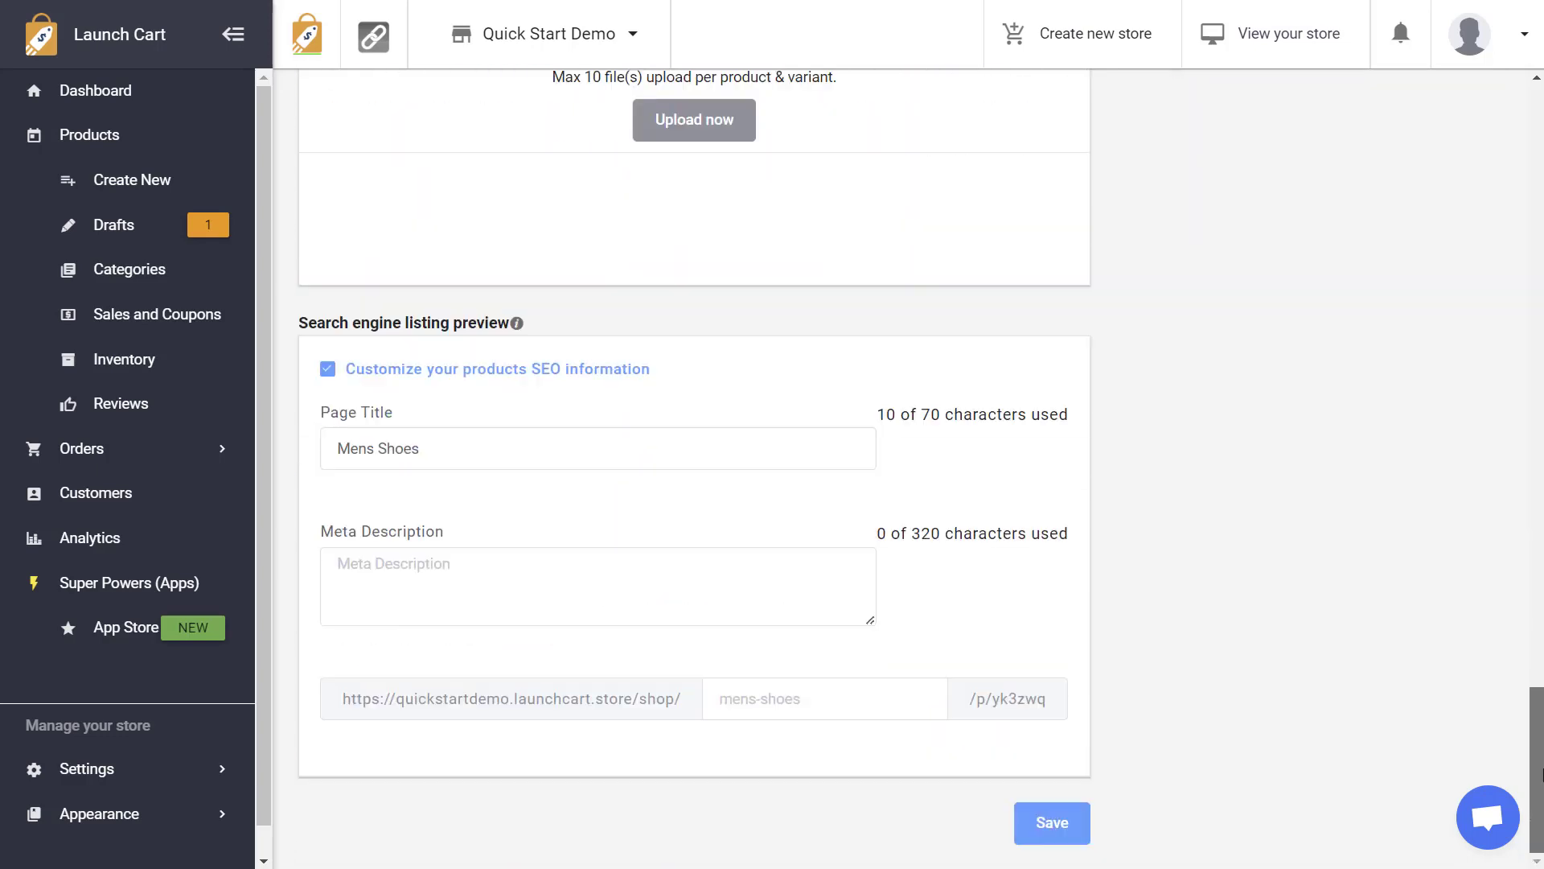
{"action": "left_click", "coordinate": [1043, 825]}
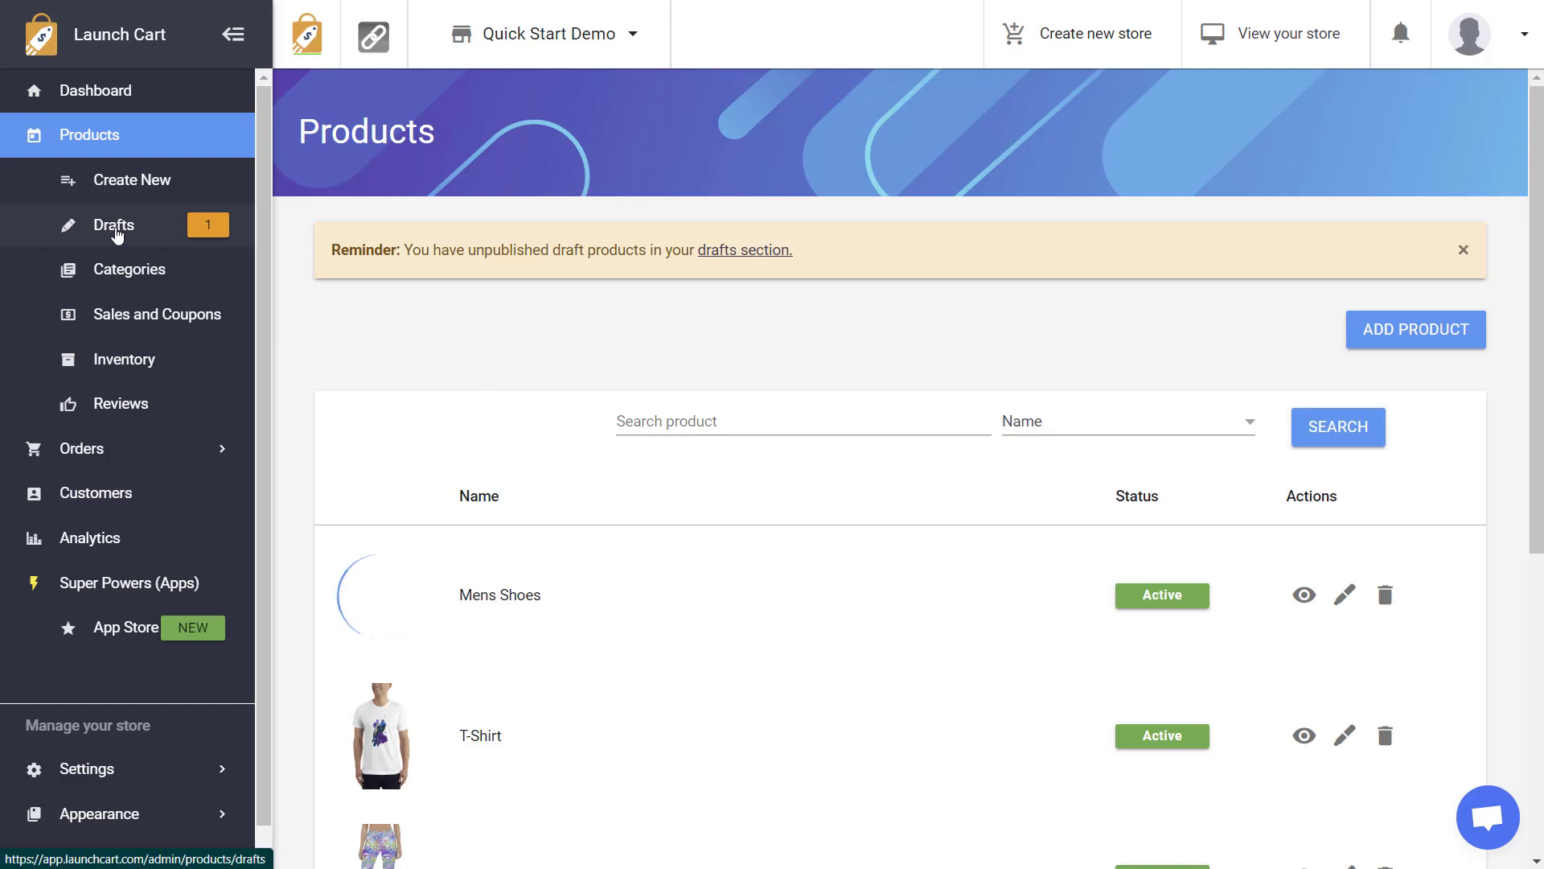
Open the draft product "Shoes That Really Cool" for editing and view its product status choices without changing them
{"action": "left_click", "coordinate": [130, 236]}
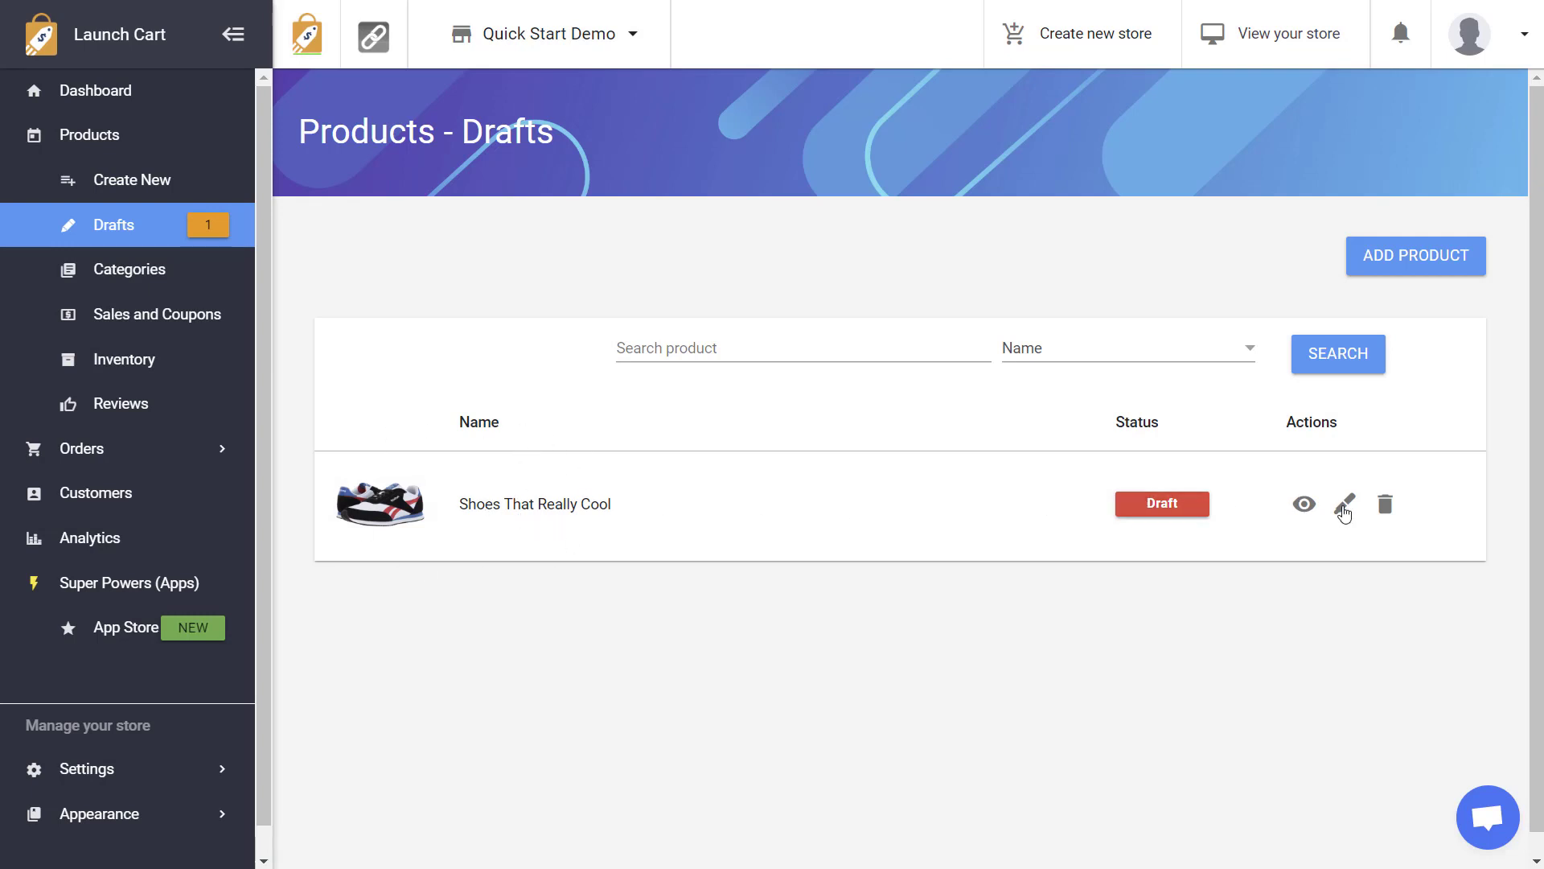
{"action": "left_click", "coordinate": [1344, 507]}
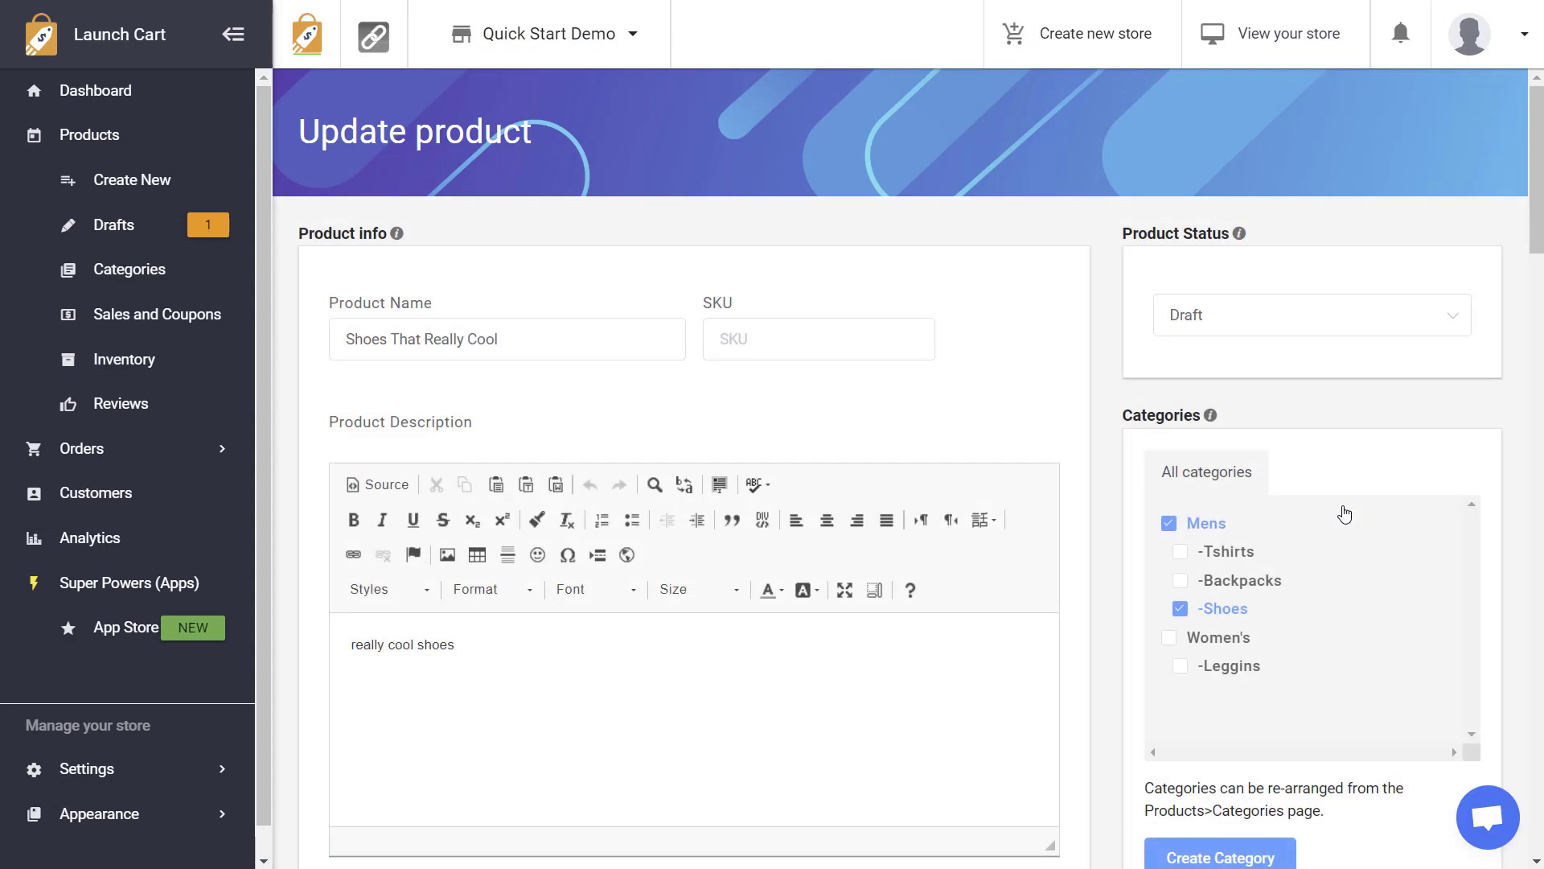
{"action": "left_click", "coordinate": [1277, 334]}
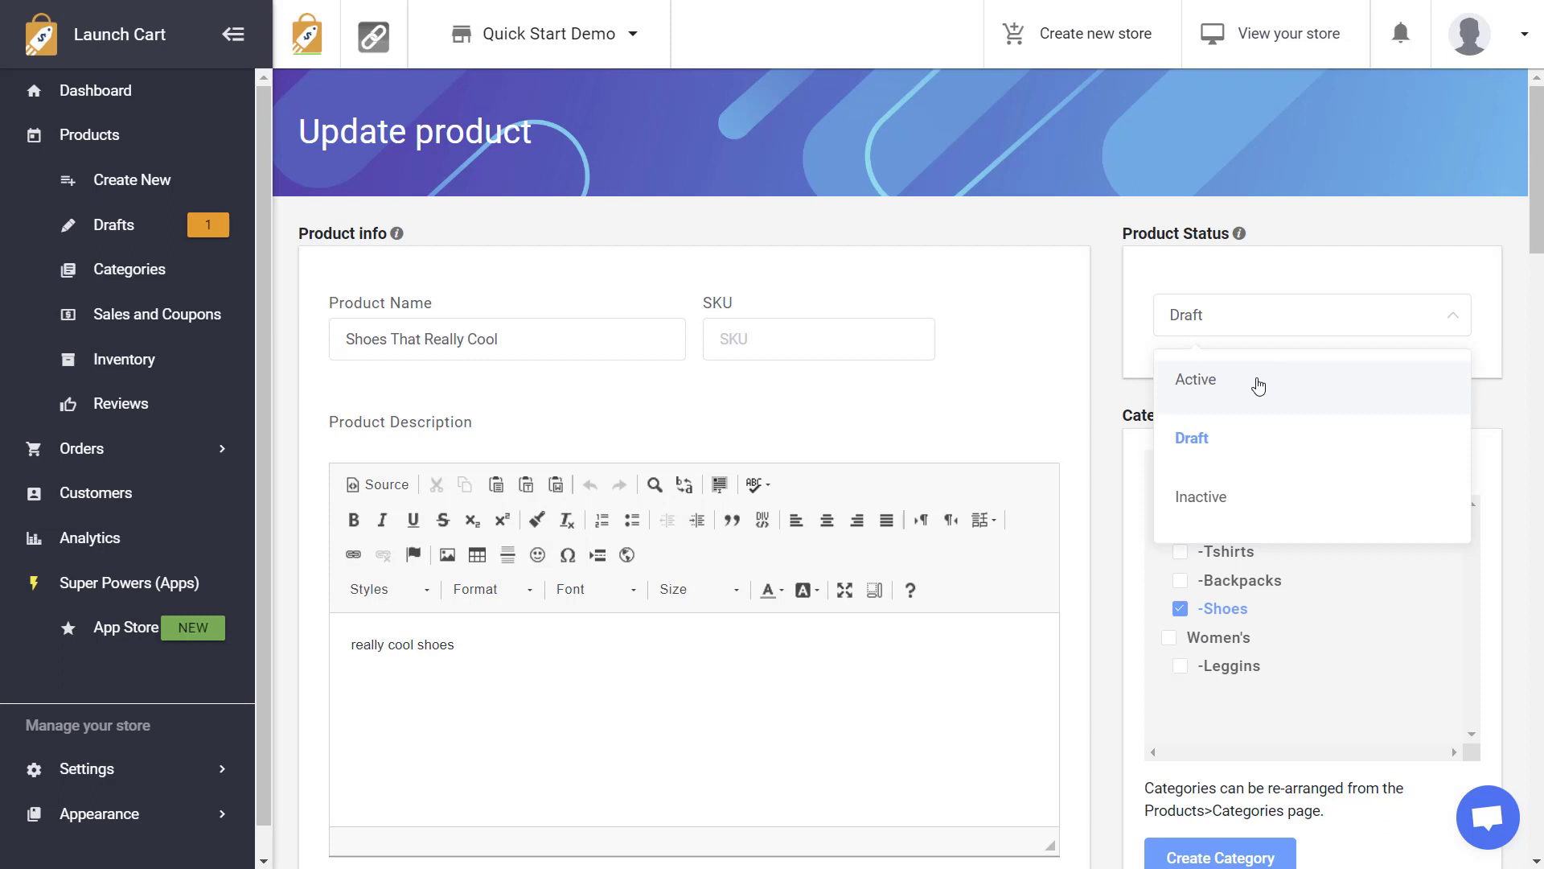
{"action": "left_click", "coordinate": [1054, 365]}
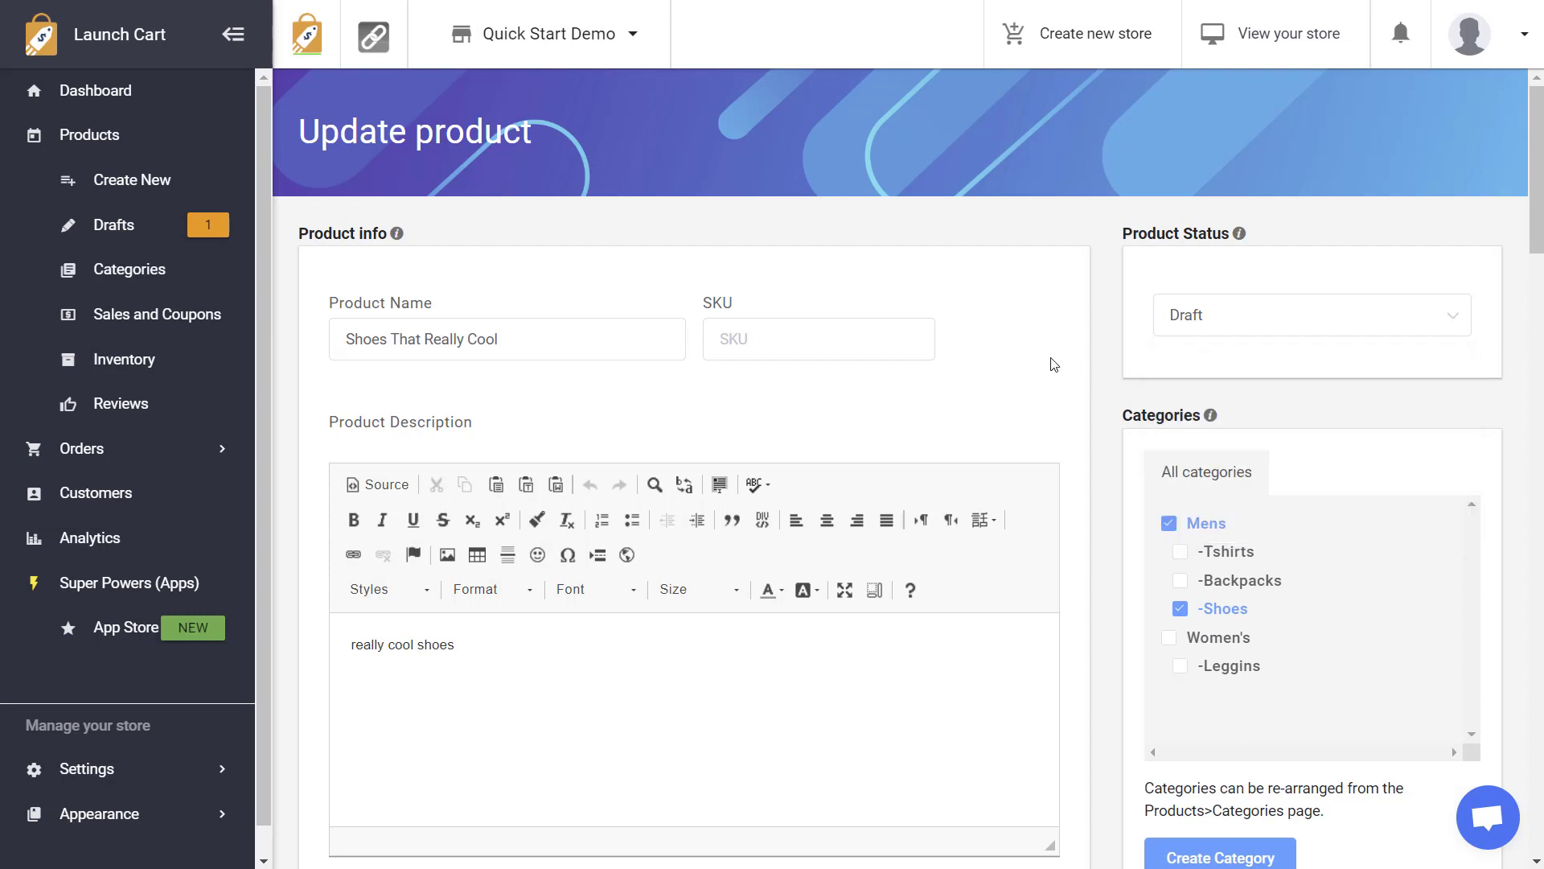